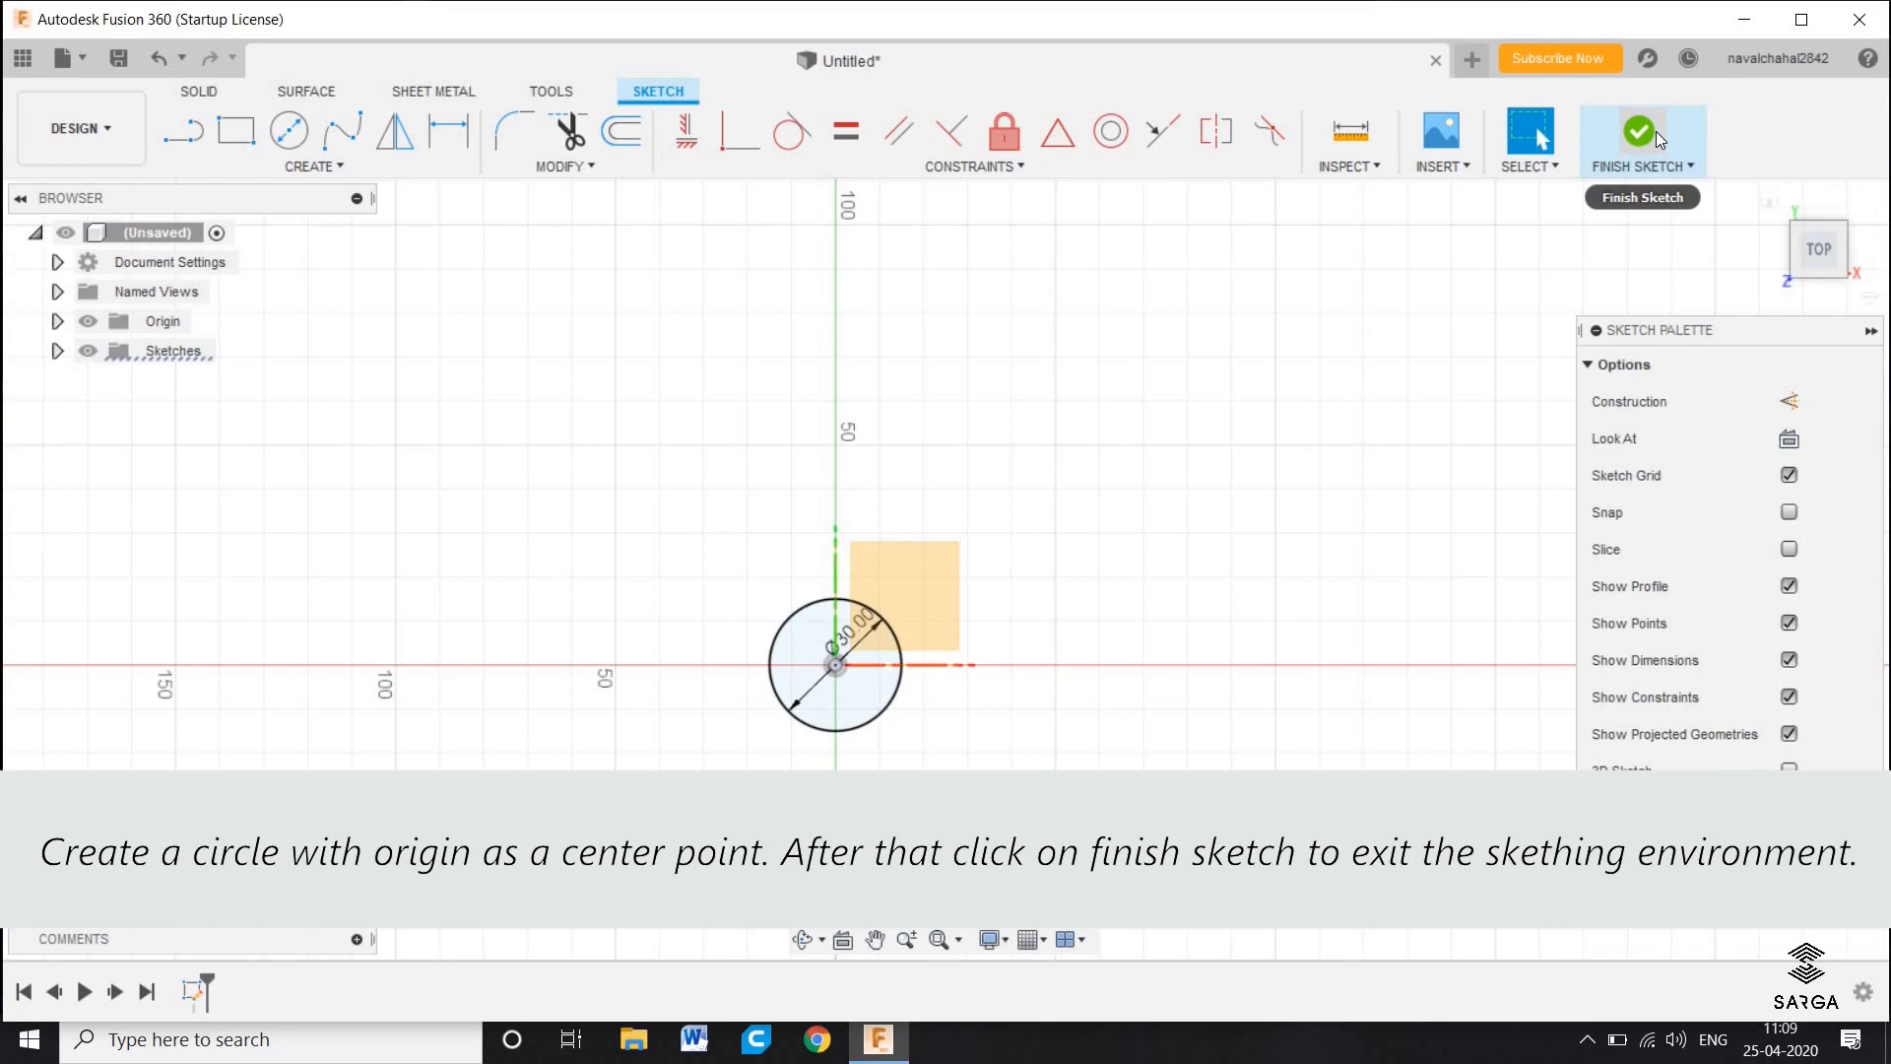
# Finish the circle sketch and start a new sketch on the front plane
pyautogui.click(1657, 132)
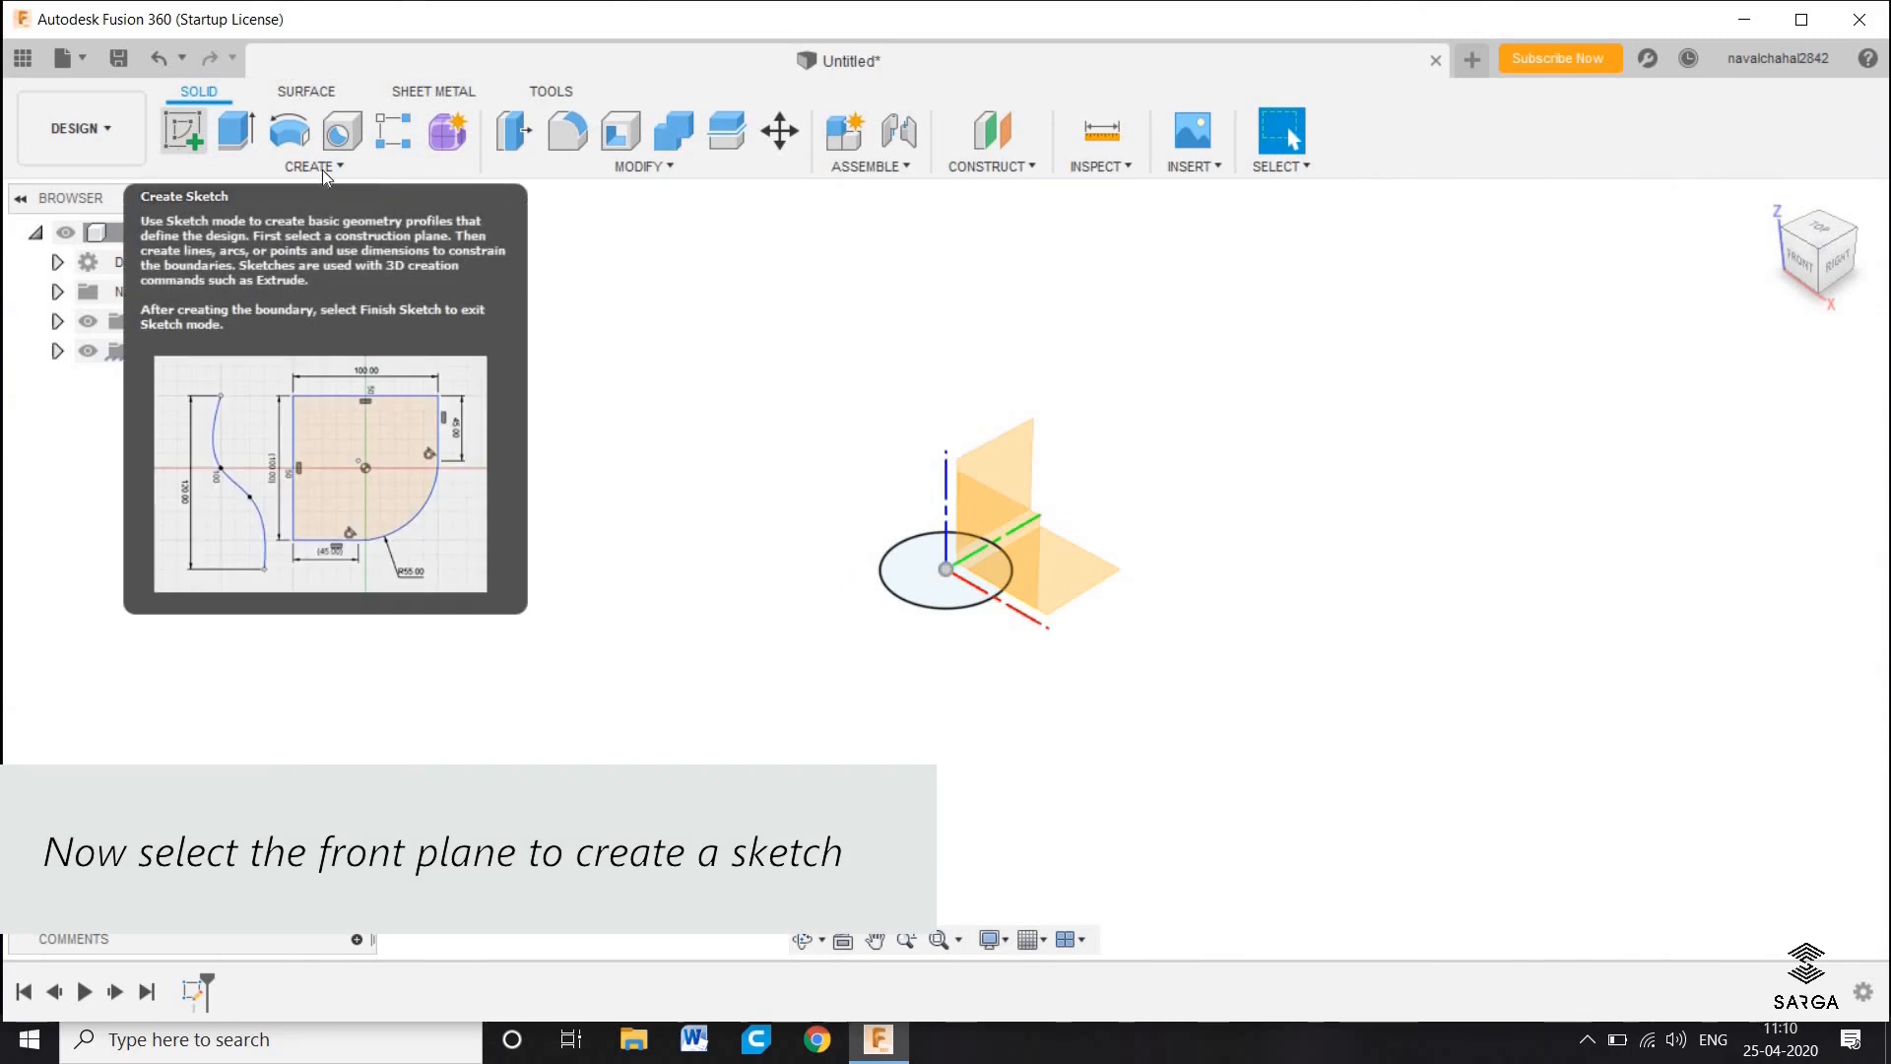
pyautogui.click(183, 131)
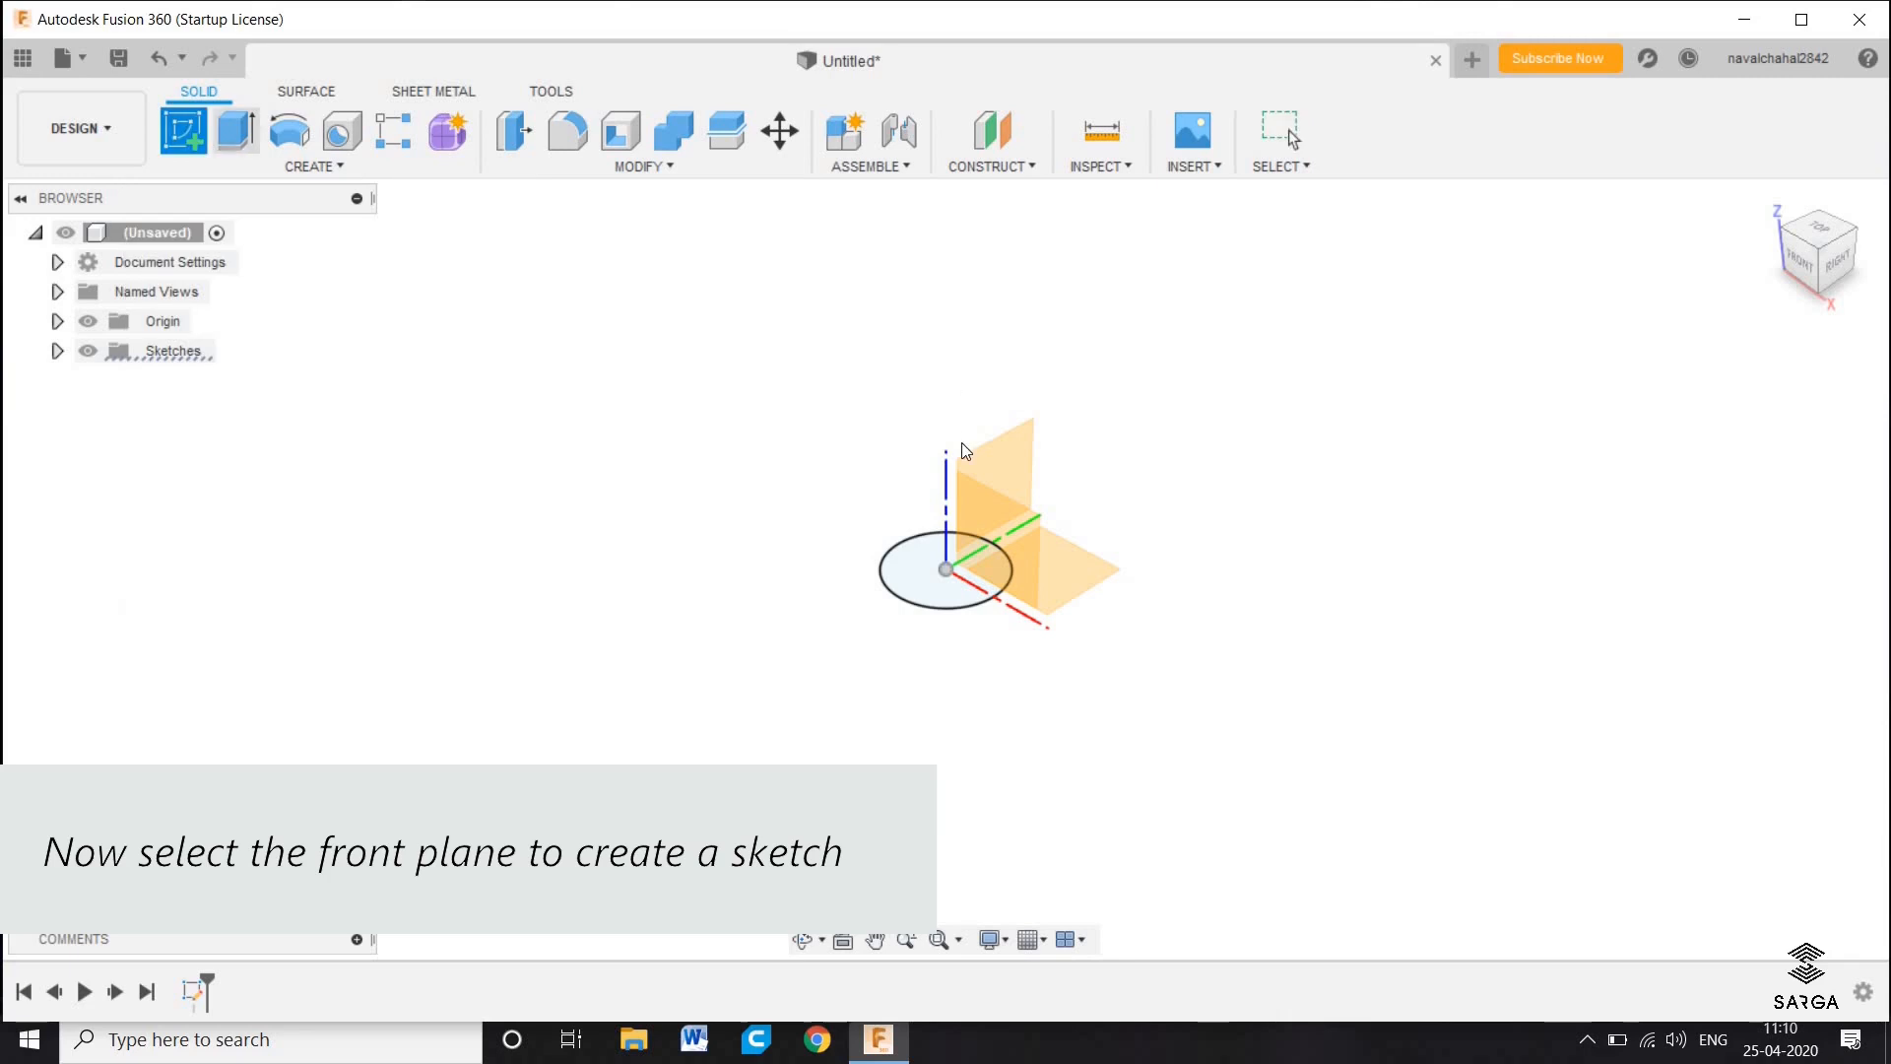
pyautogui.click(1032, 553)
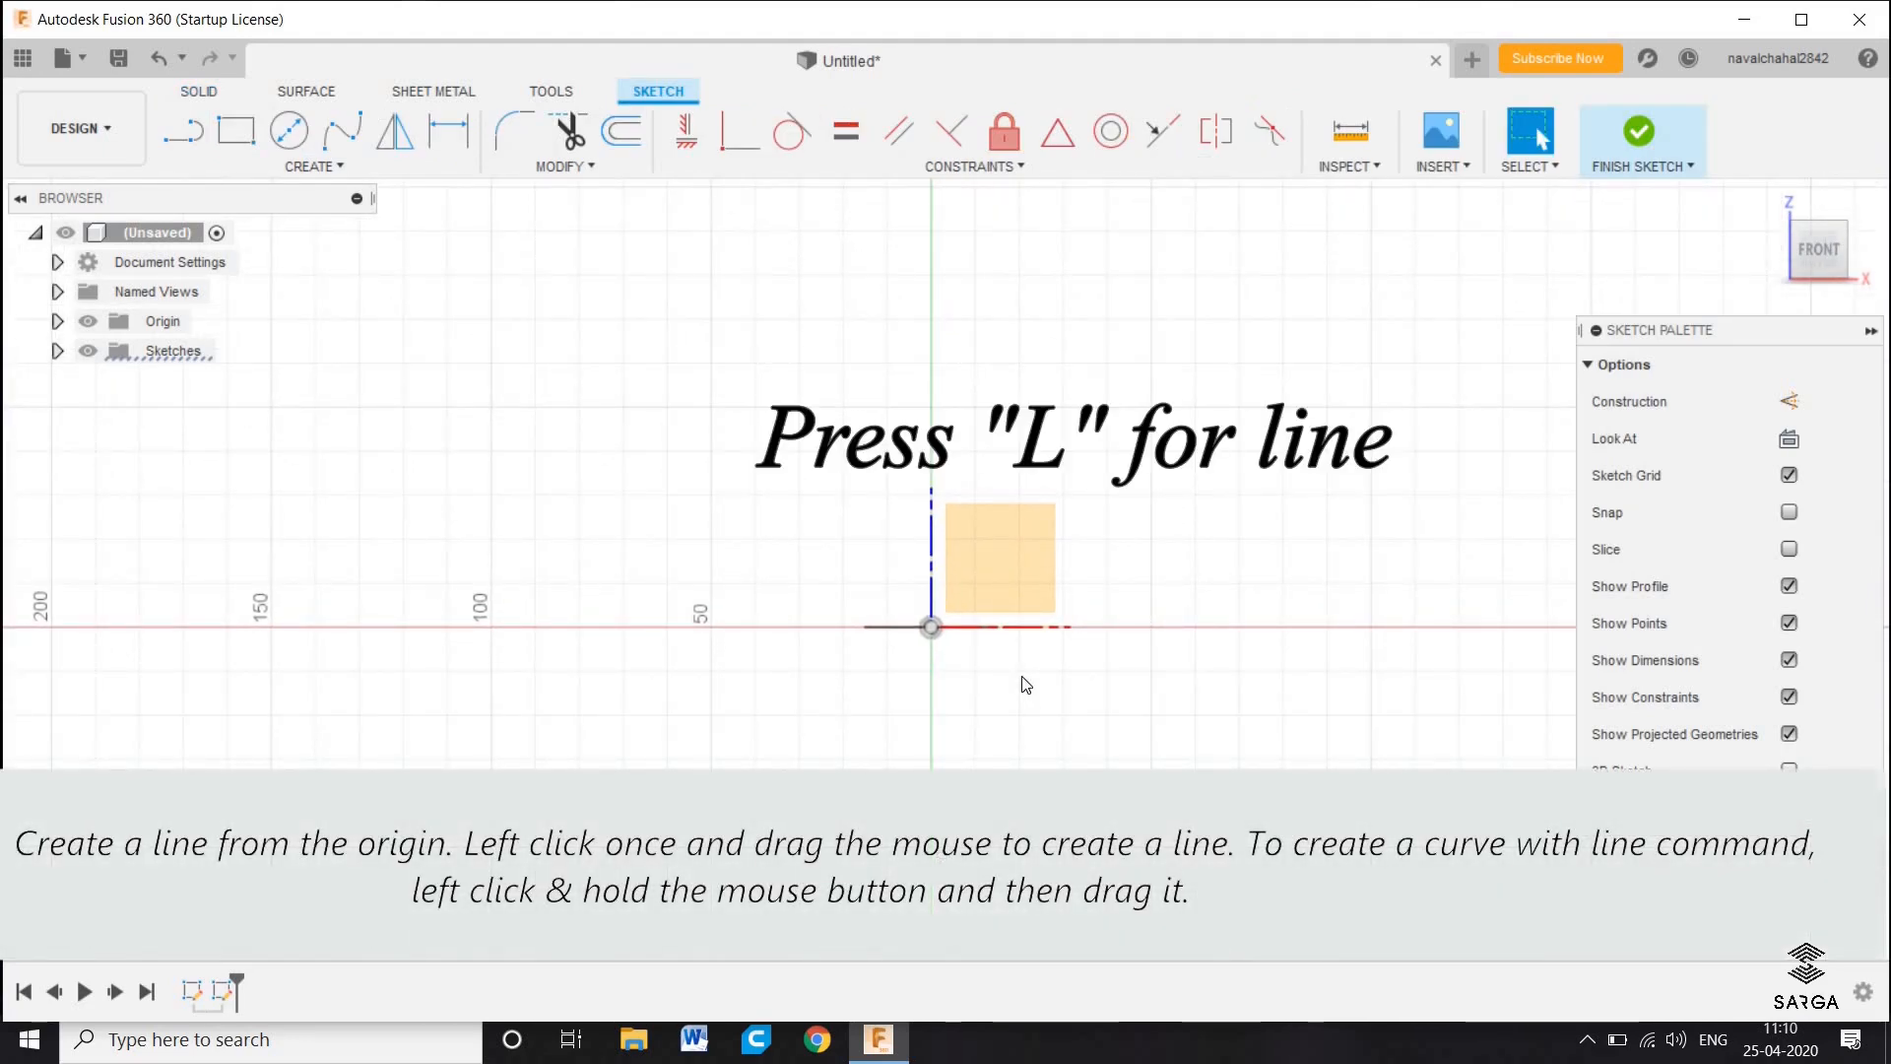
# Sketch a vertical line about 126 mm up from the origin, continued by a tangent semicircle of about 22 mm radius toward negative X
pyautogui.press('l')
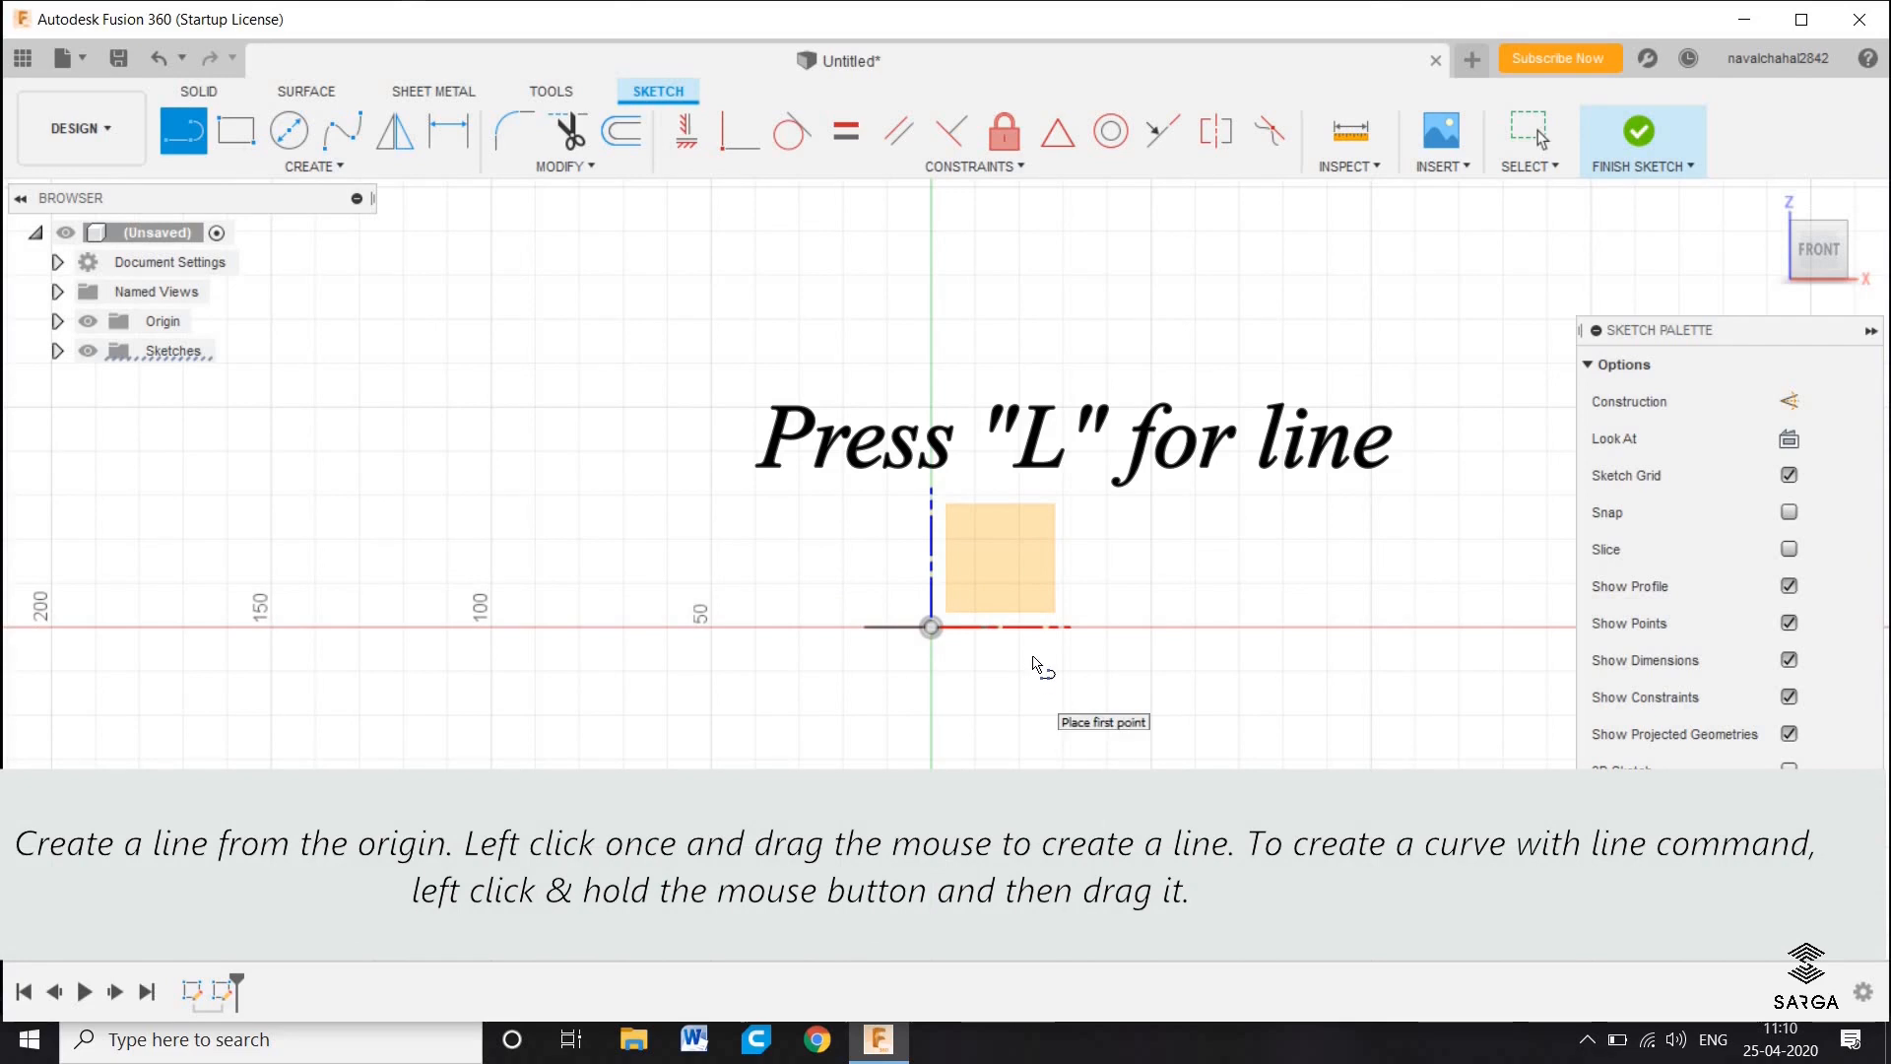
pyautogui.click(931, 626)
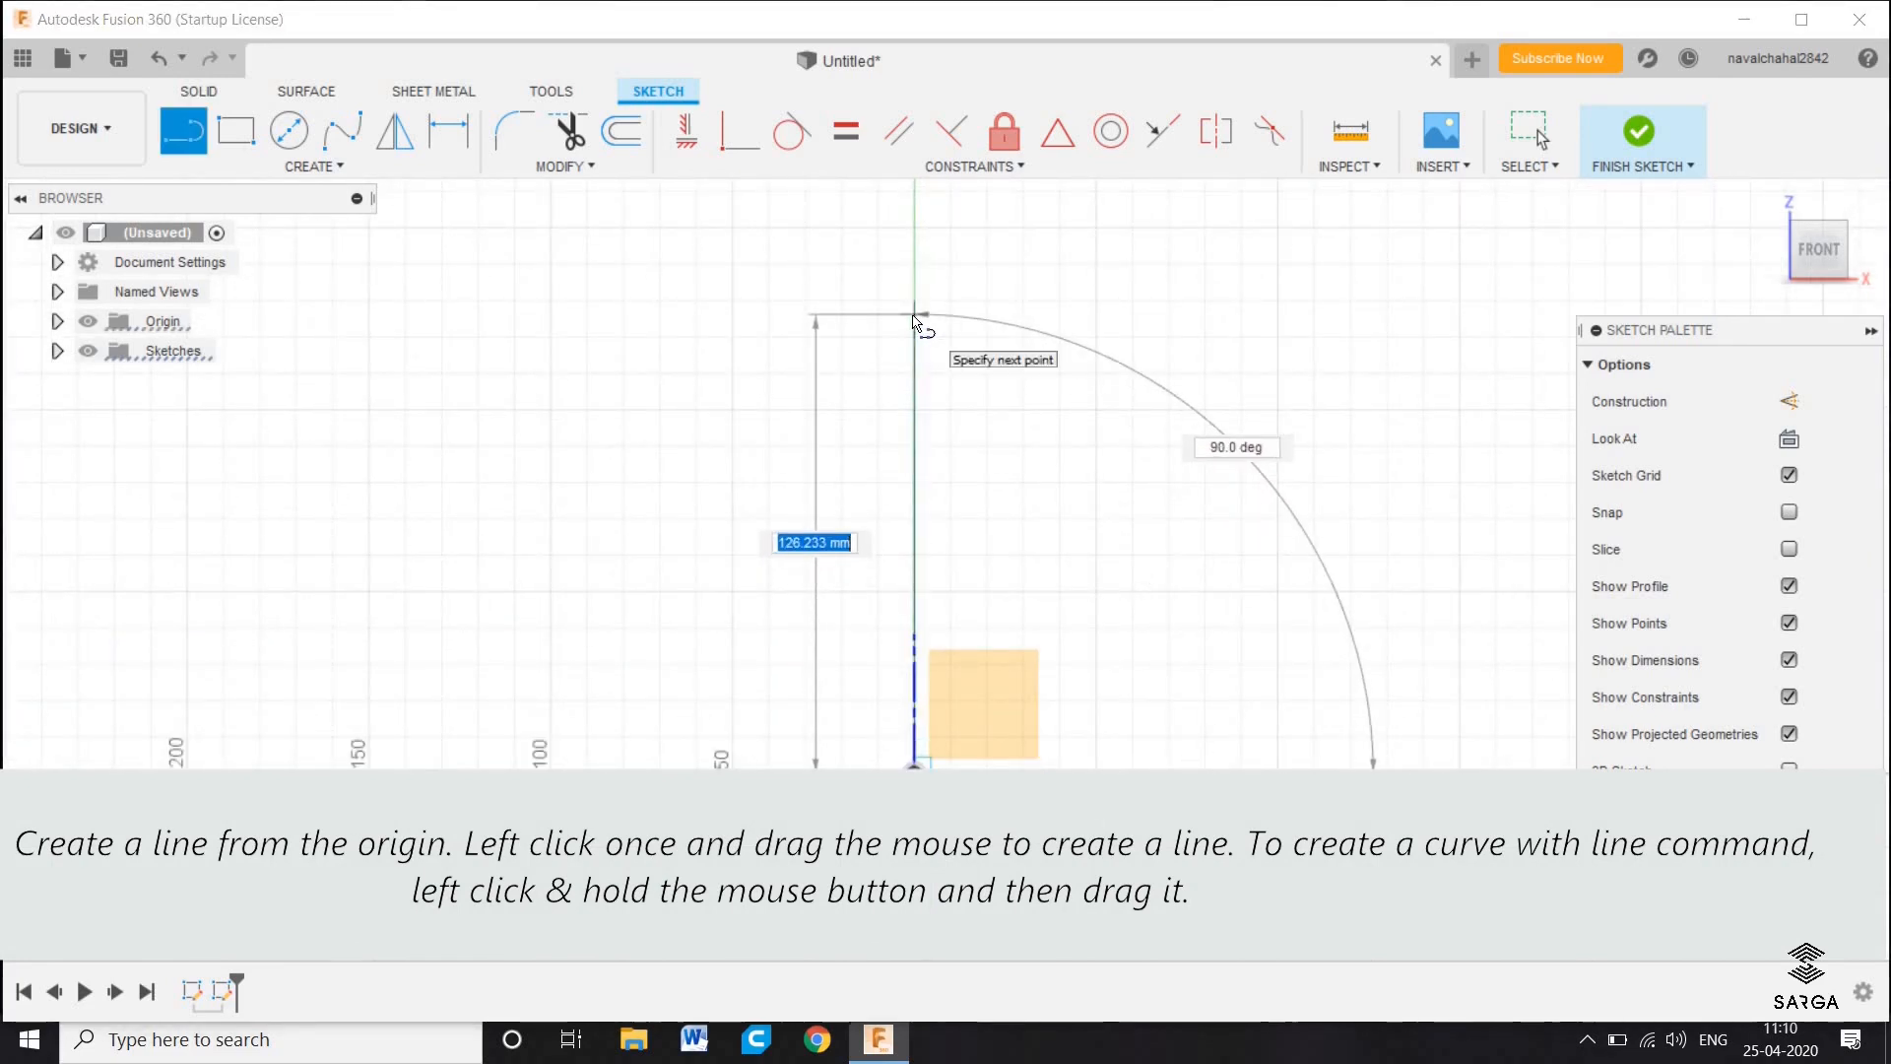
pyautogui.click(914, 316)
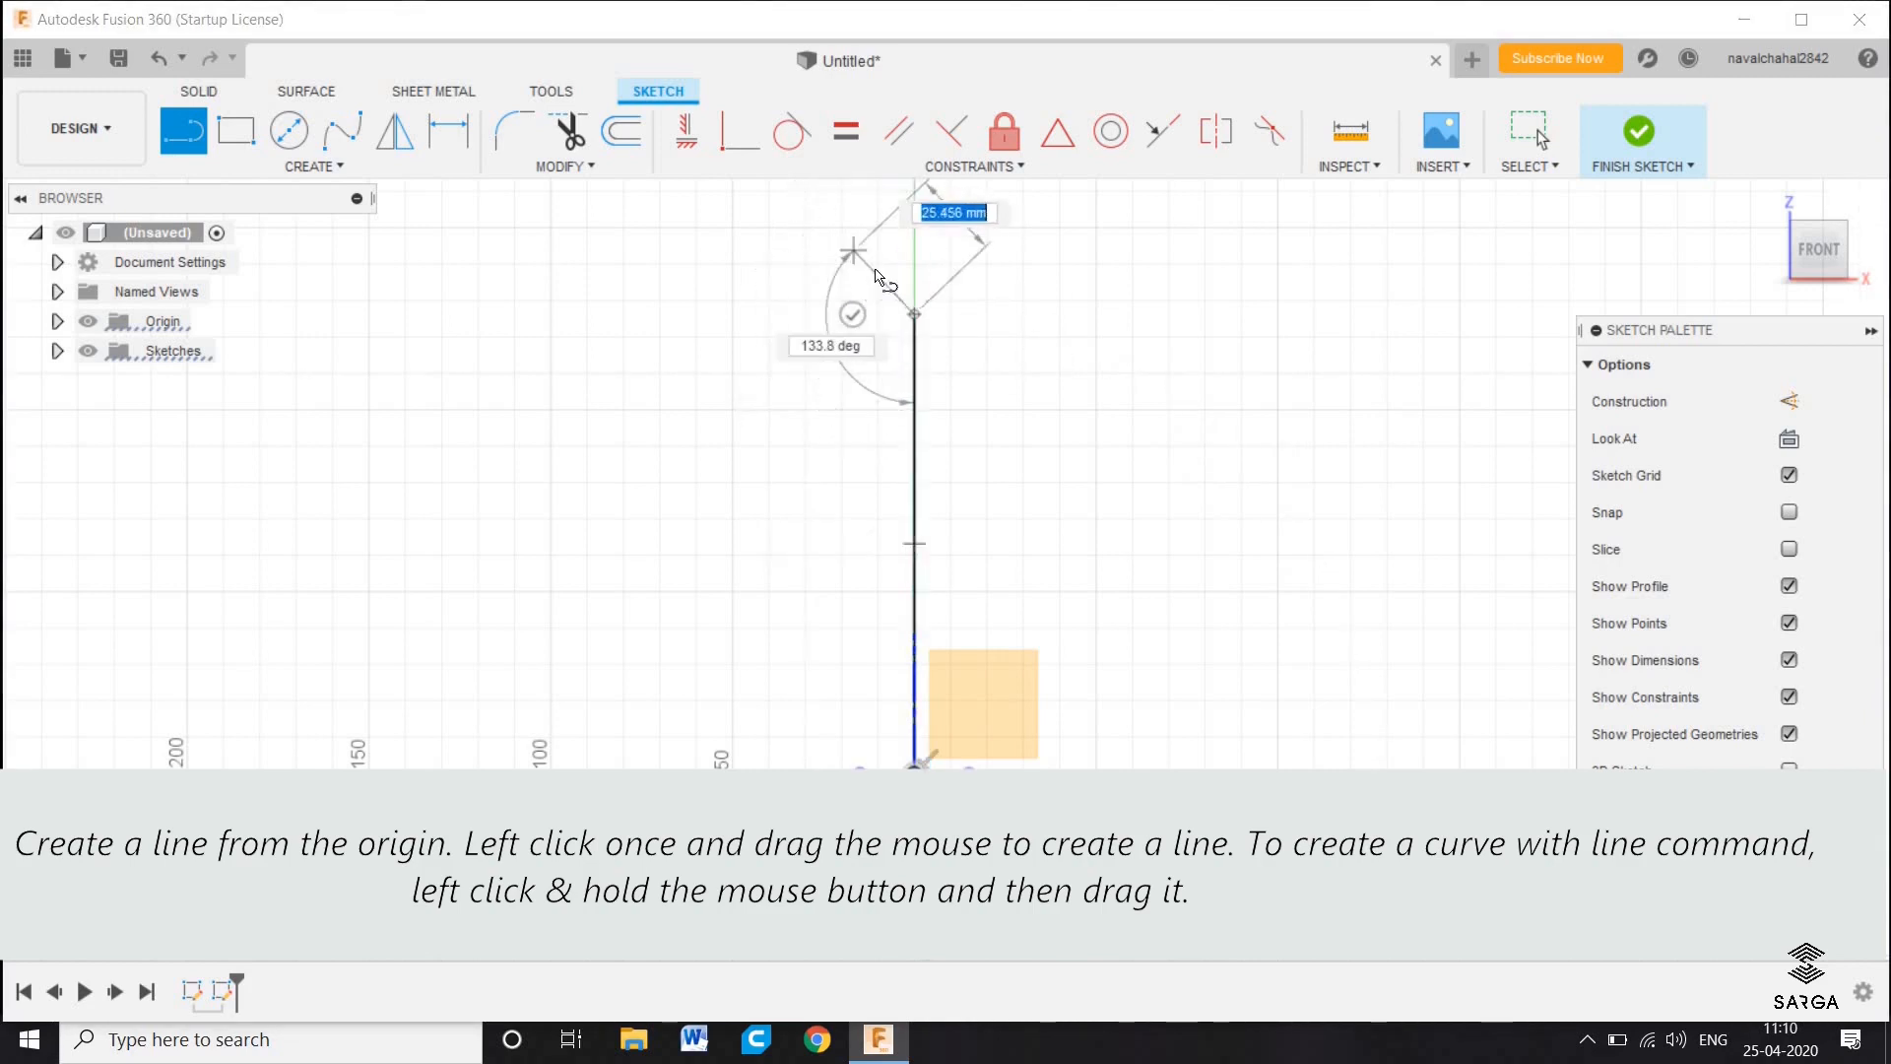
pyautogui.moveTo(914, 316)
pyautogui.mouseDown()
pyautogui.moveTo(836, 253)
pyautogui.moveTo(788, 256)
pyautogui.moveTo(757, 313)
pyautogui.mouseUp()
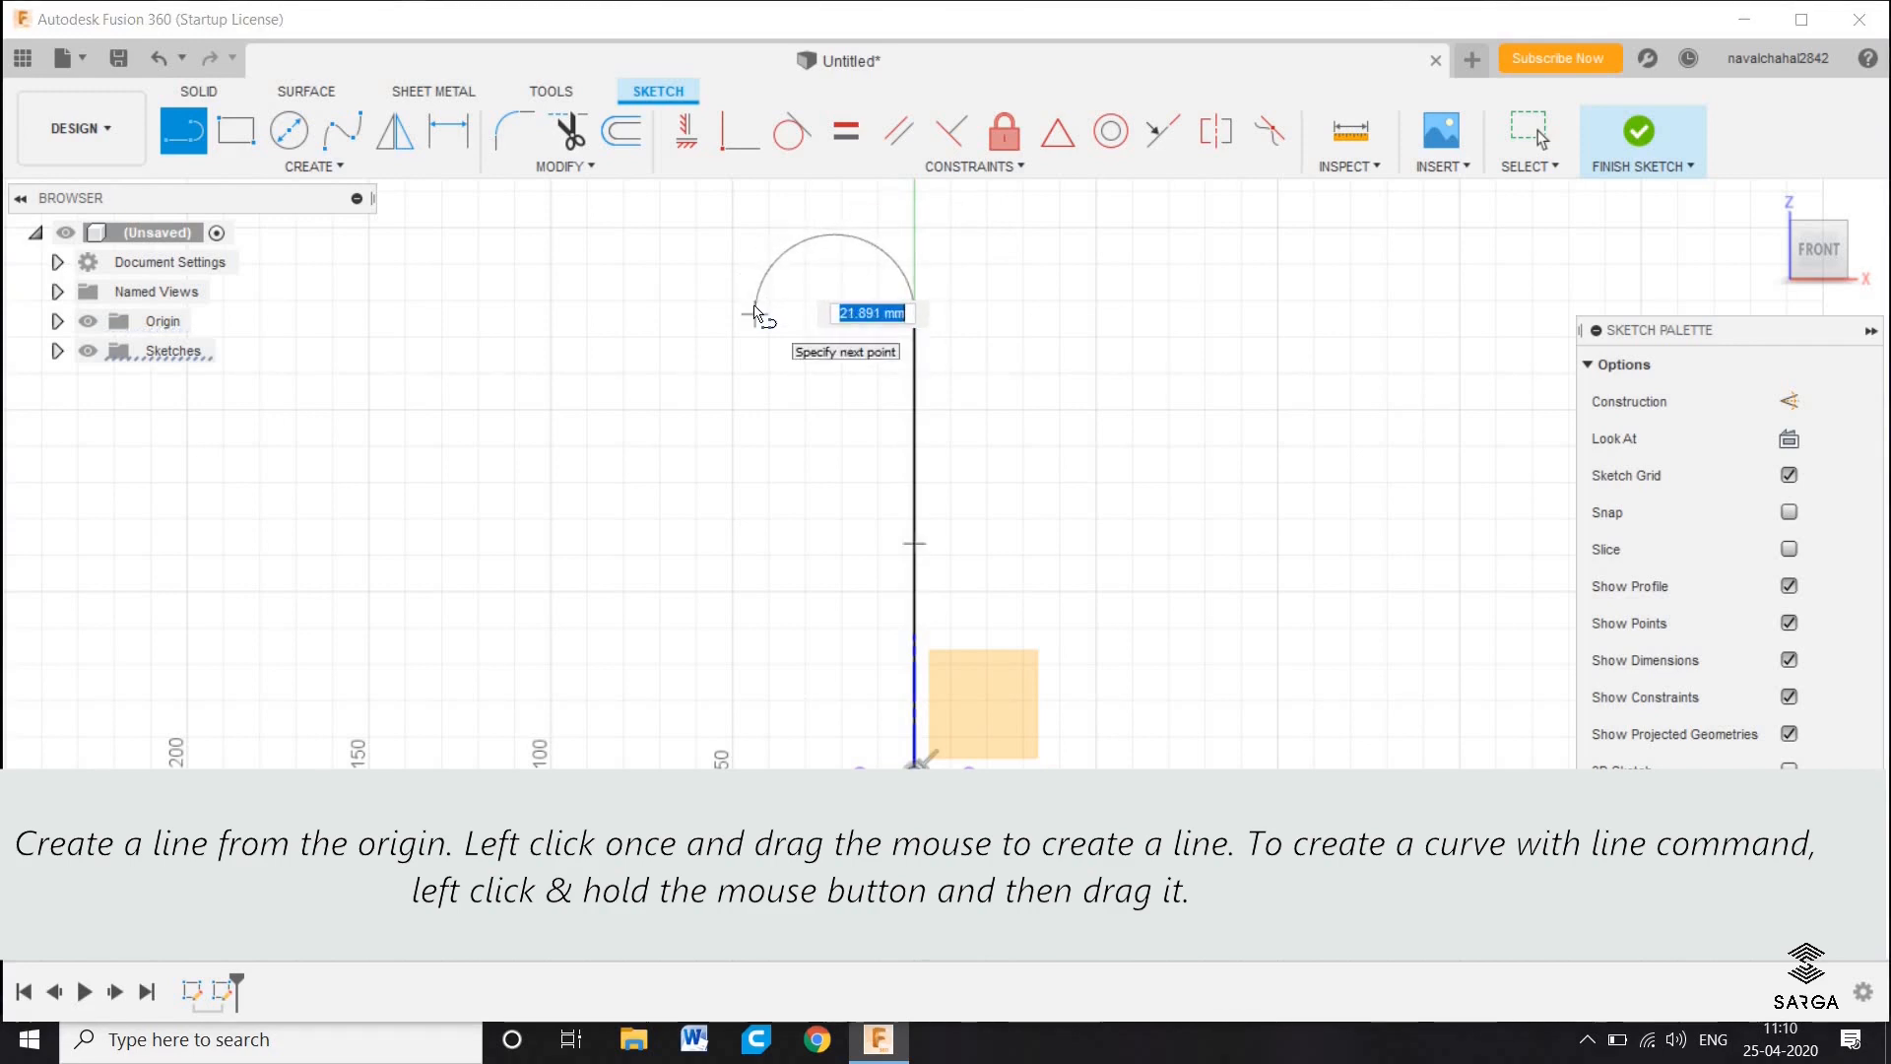
# Extend the path with a downward line, a tangent semicircle at its lower end and a parallel upward line, both lines about 107 mm long
pyautogui.moveTo(756, 314); pyautogui.dragTo(755, 313)
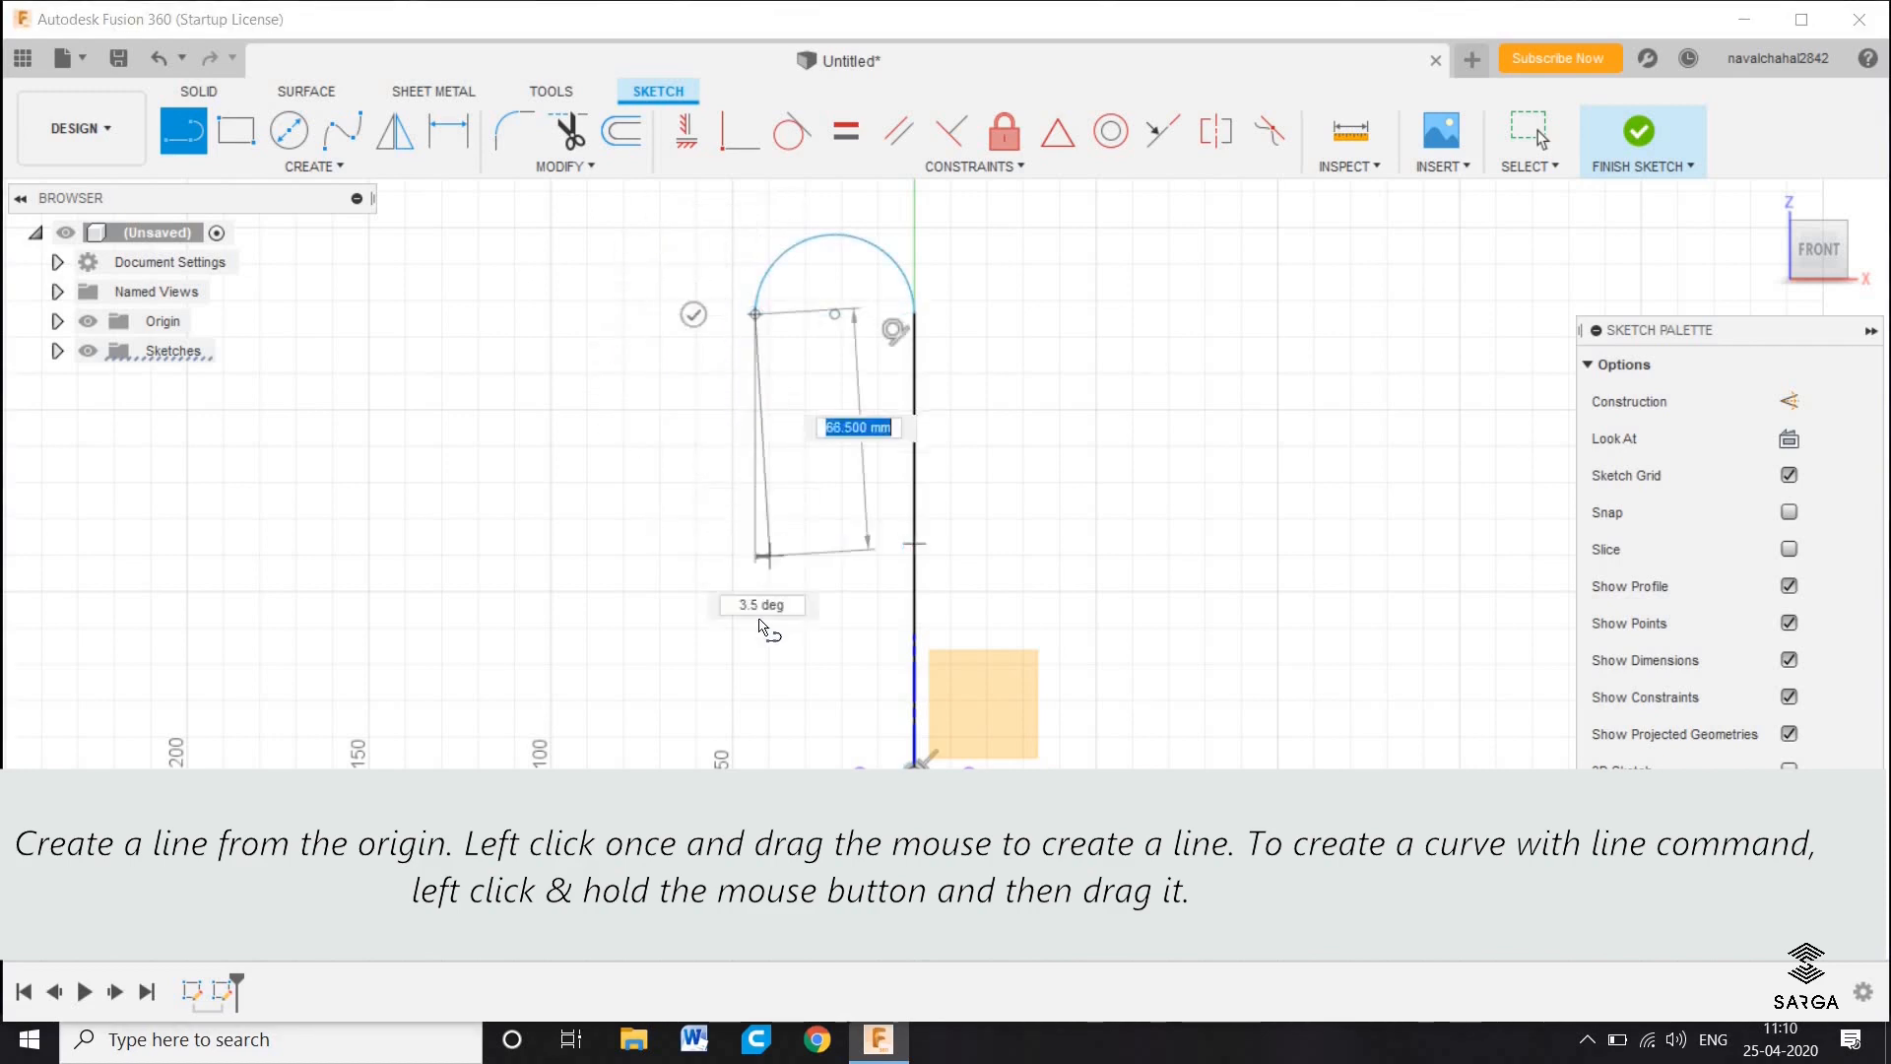
pyautogui.click(756, 705)
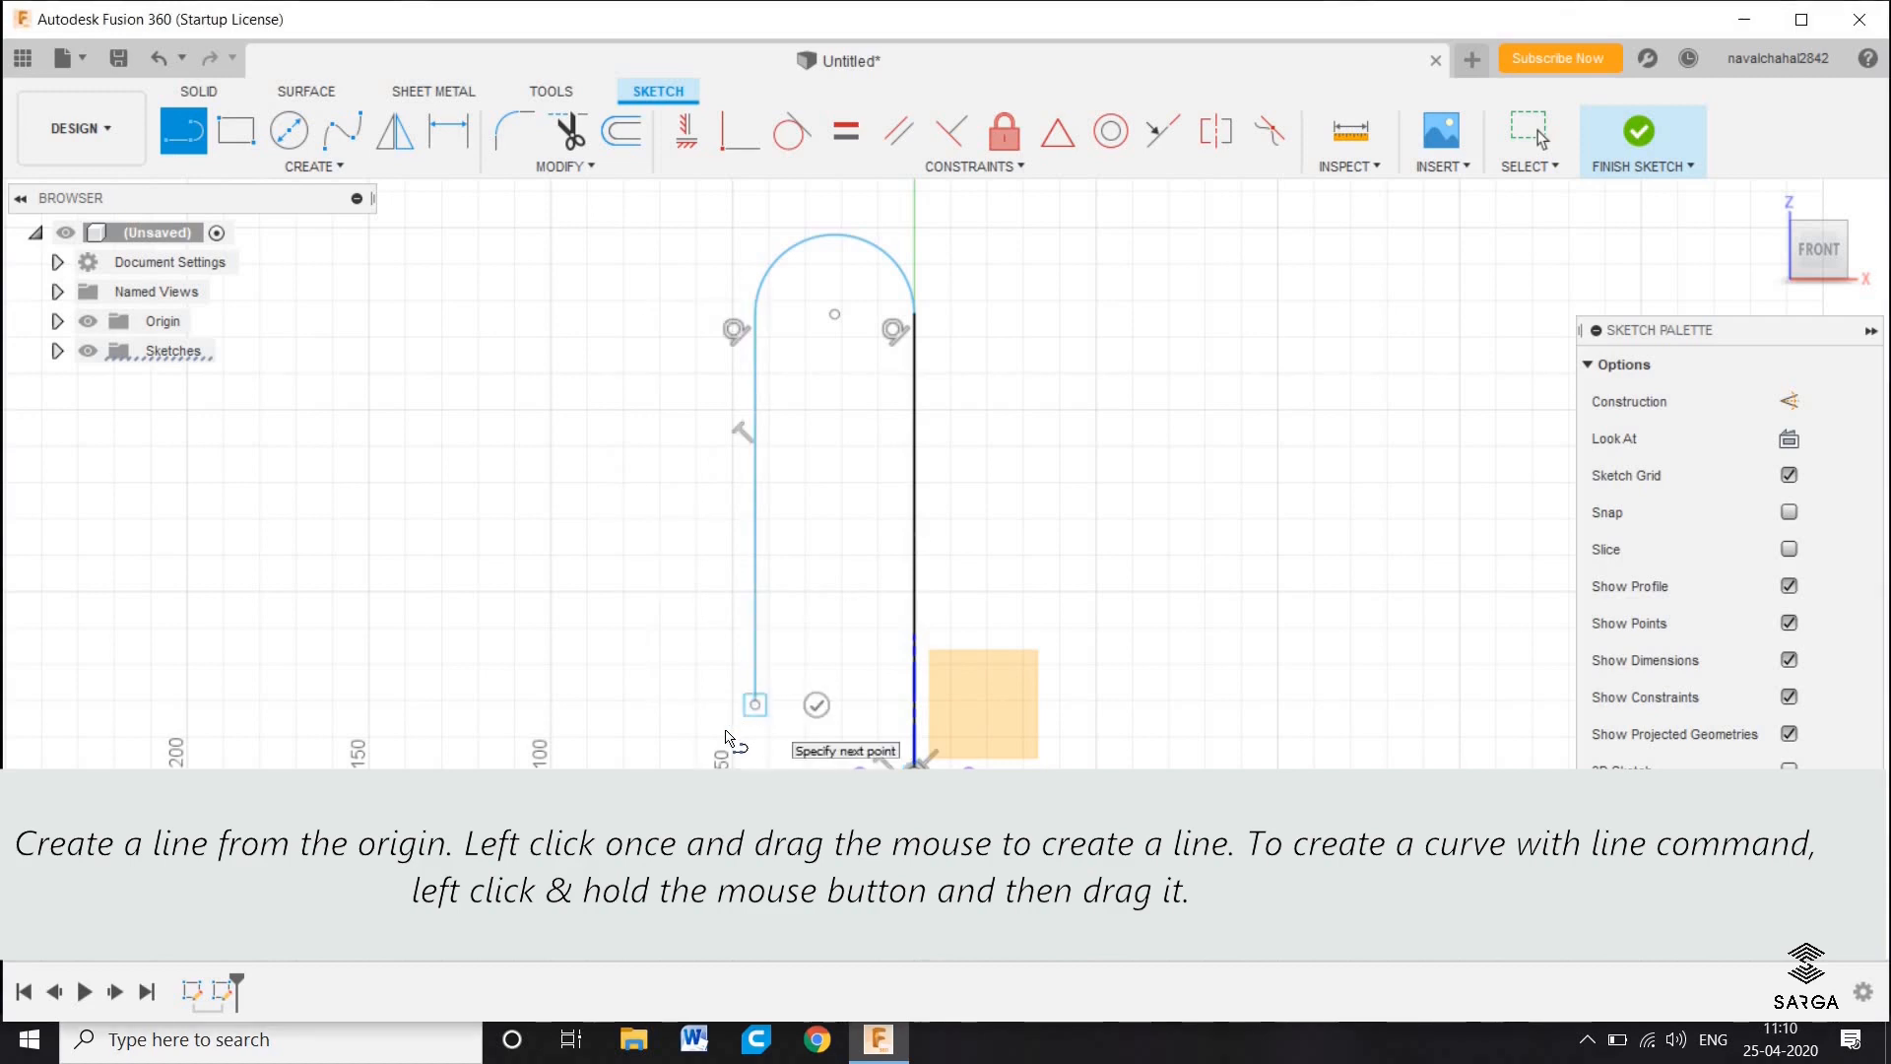
pyautogui.moveTo(755, 705); pyautogui.dragTo(600, 704)
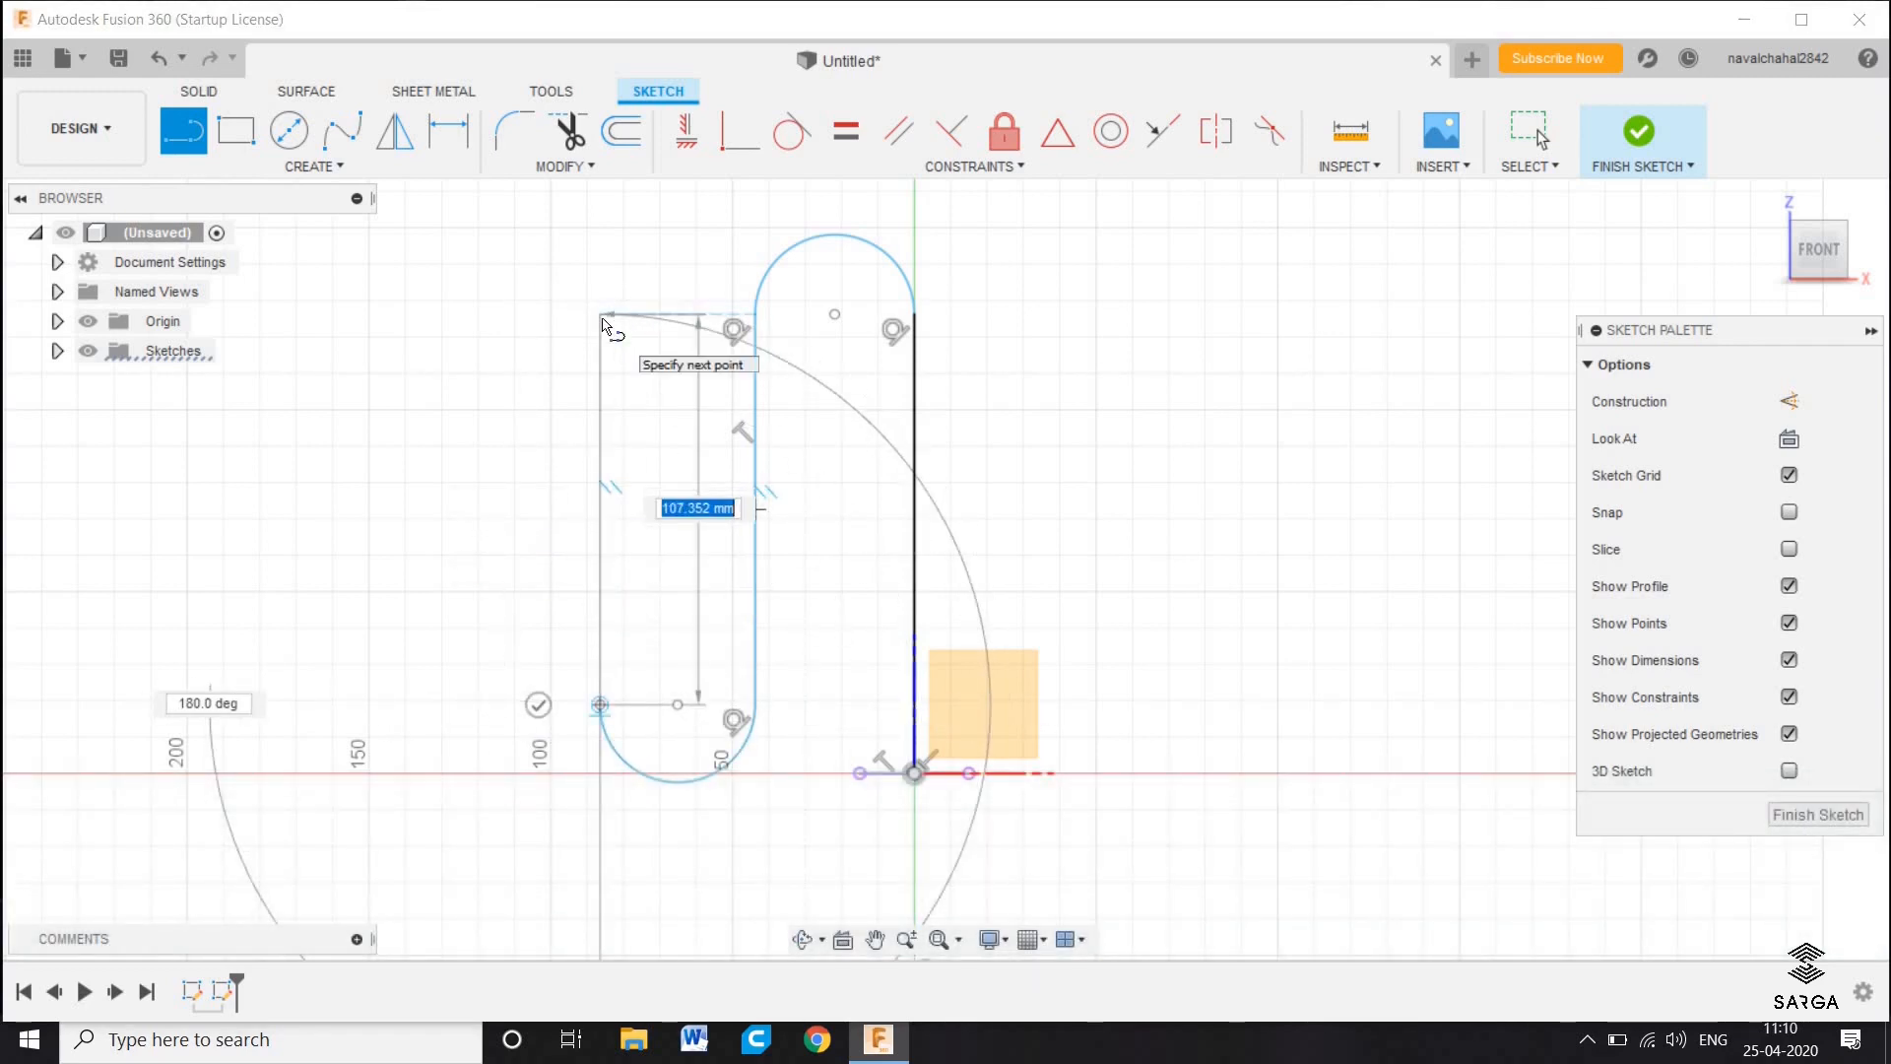
pyautogui.click(603, 316)
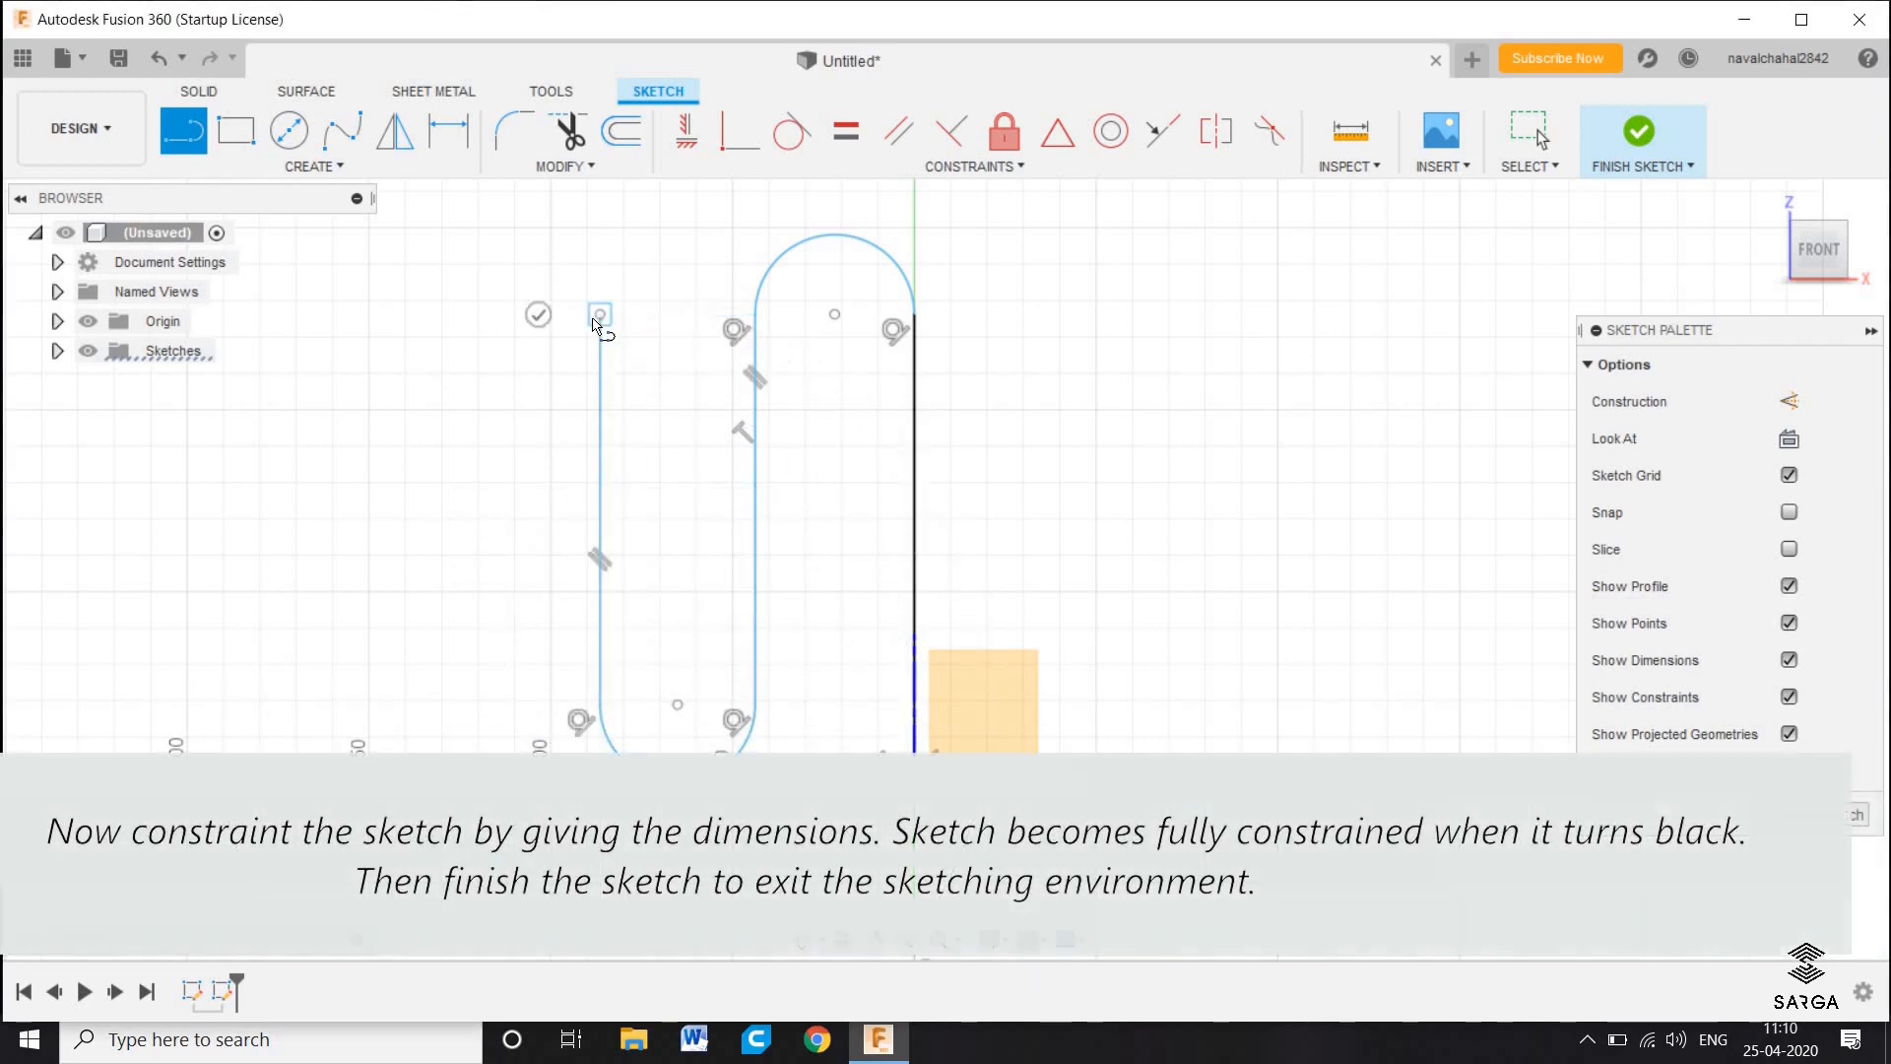
pyautogui.click(538, 316)
pyautogui.press('Escape')
# Dimension the vertical line that starts at the origin to 120 mm
pyautogui.scroll(-1, 890, 388)
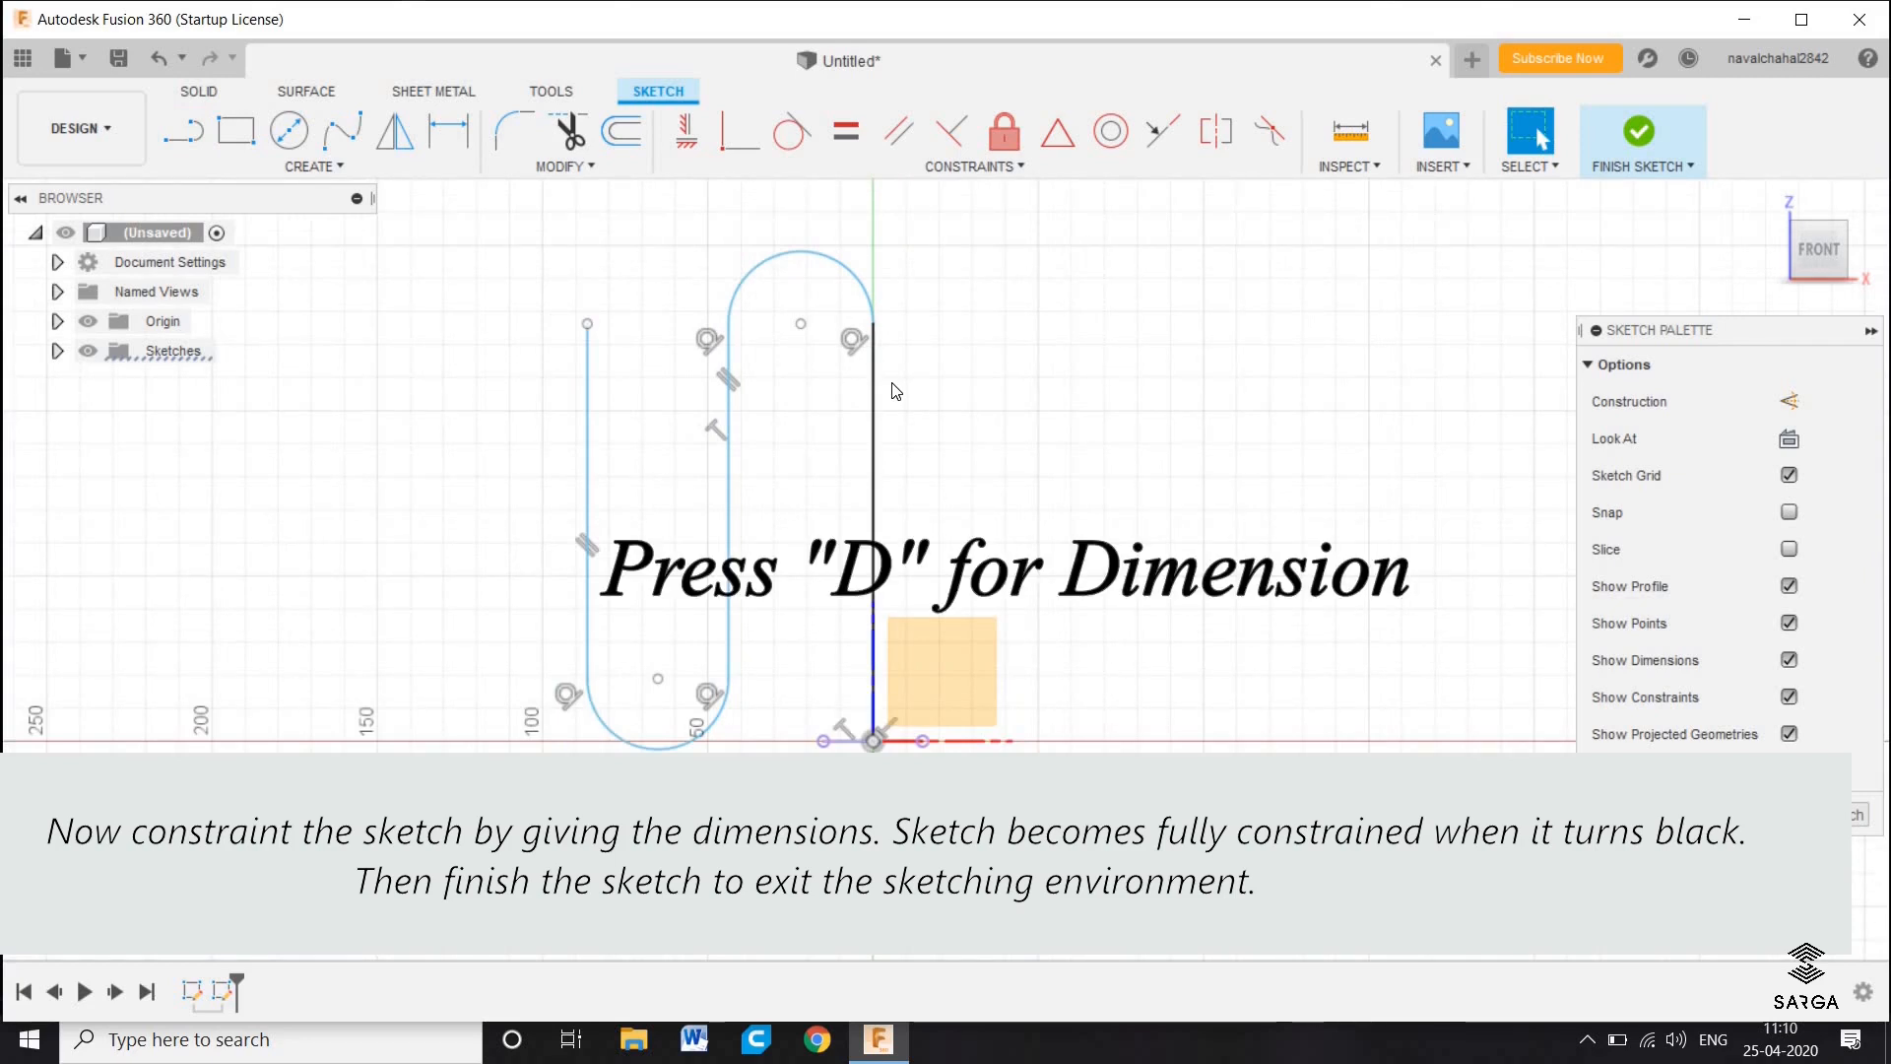
pyautogui.press('d')
pyautogui.click(873, 414)
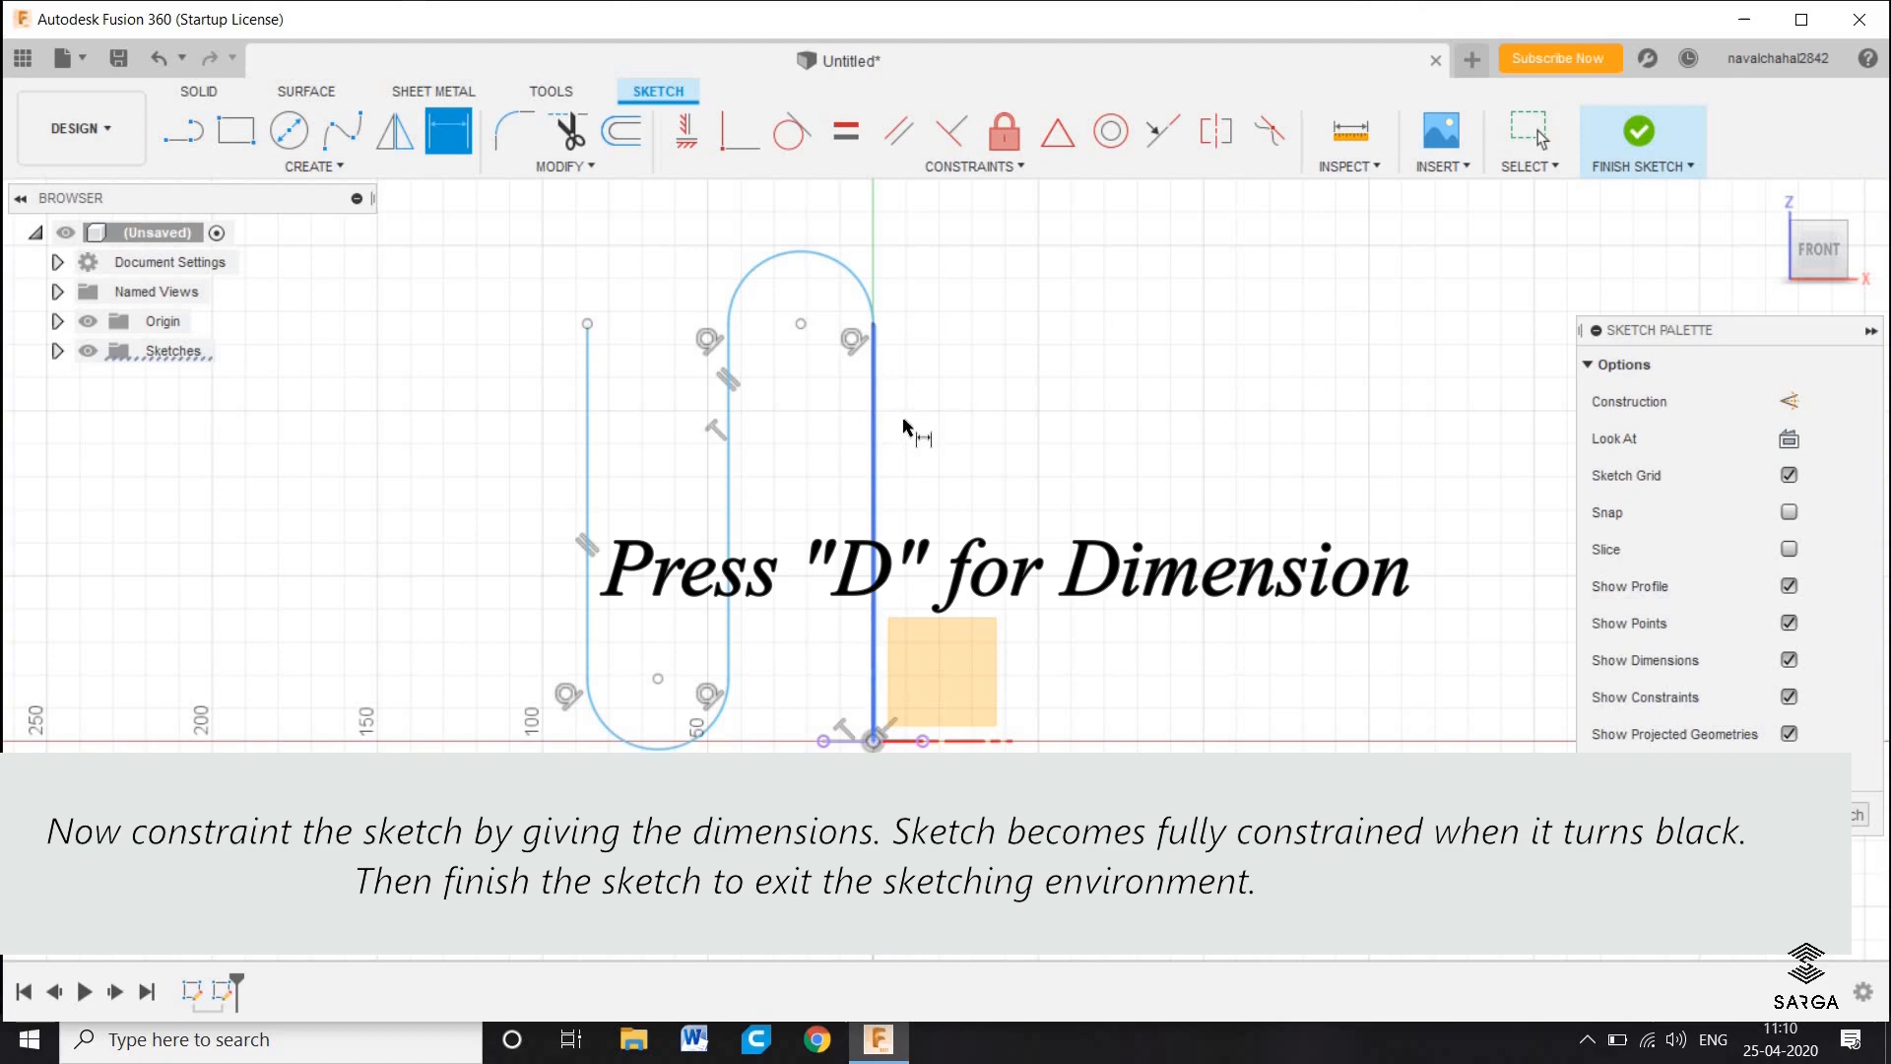
pyautogui.click(953, 416)
pyautogui.write('120')
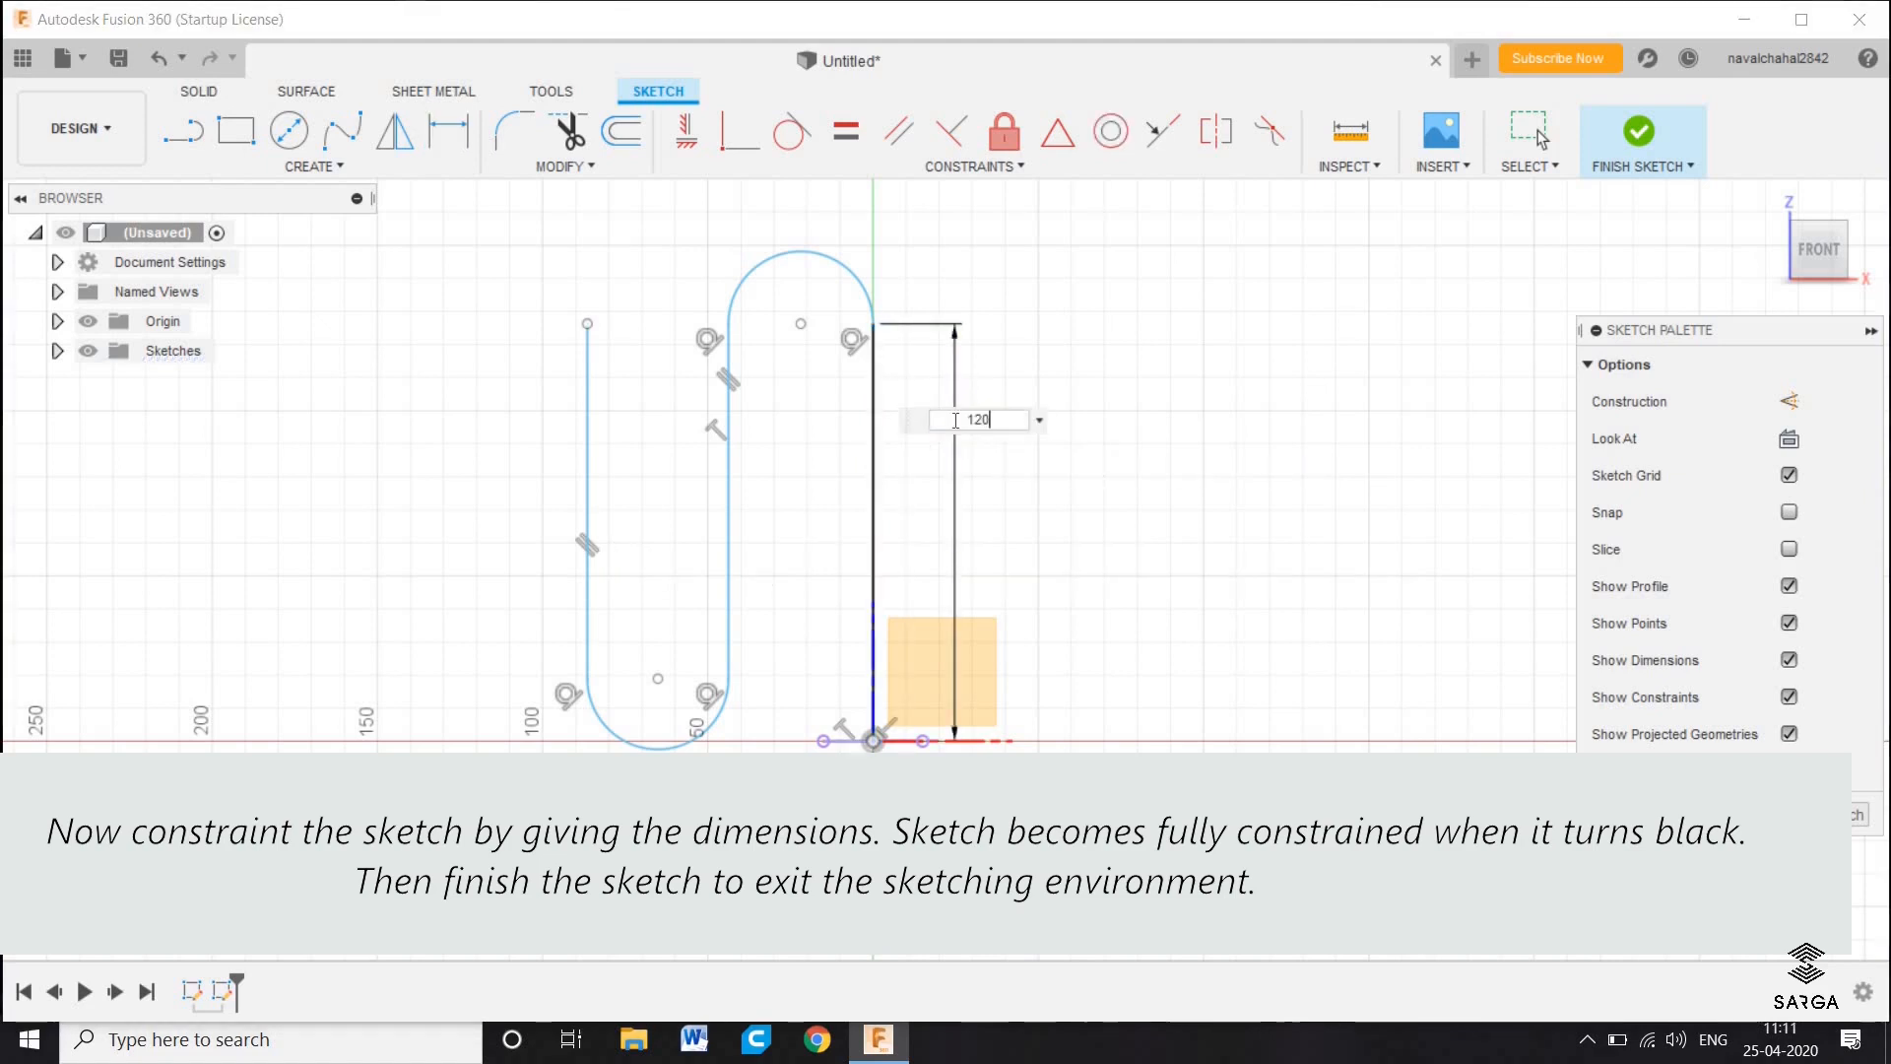
pyautogui.press('Return')
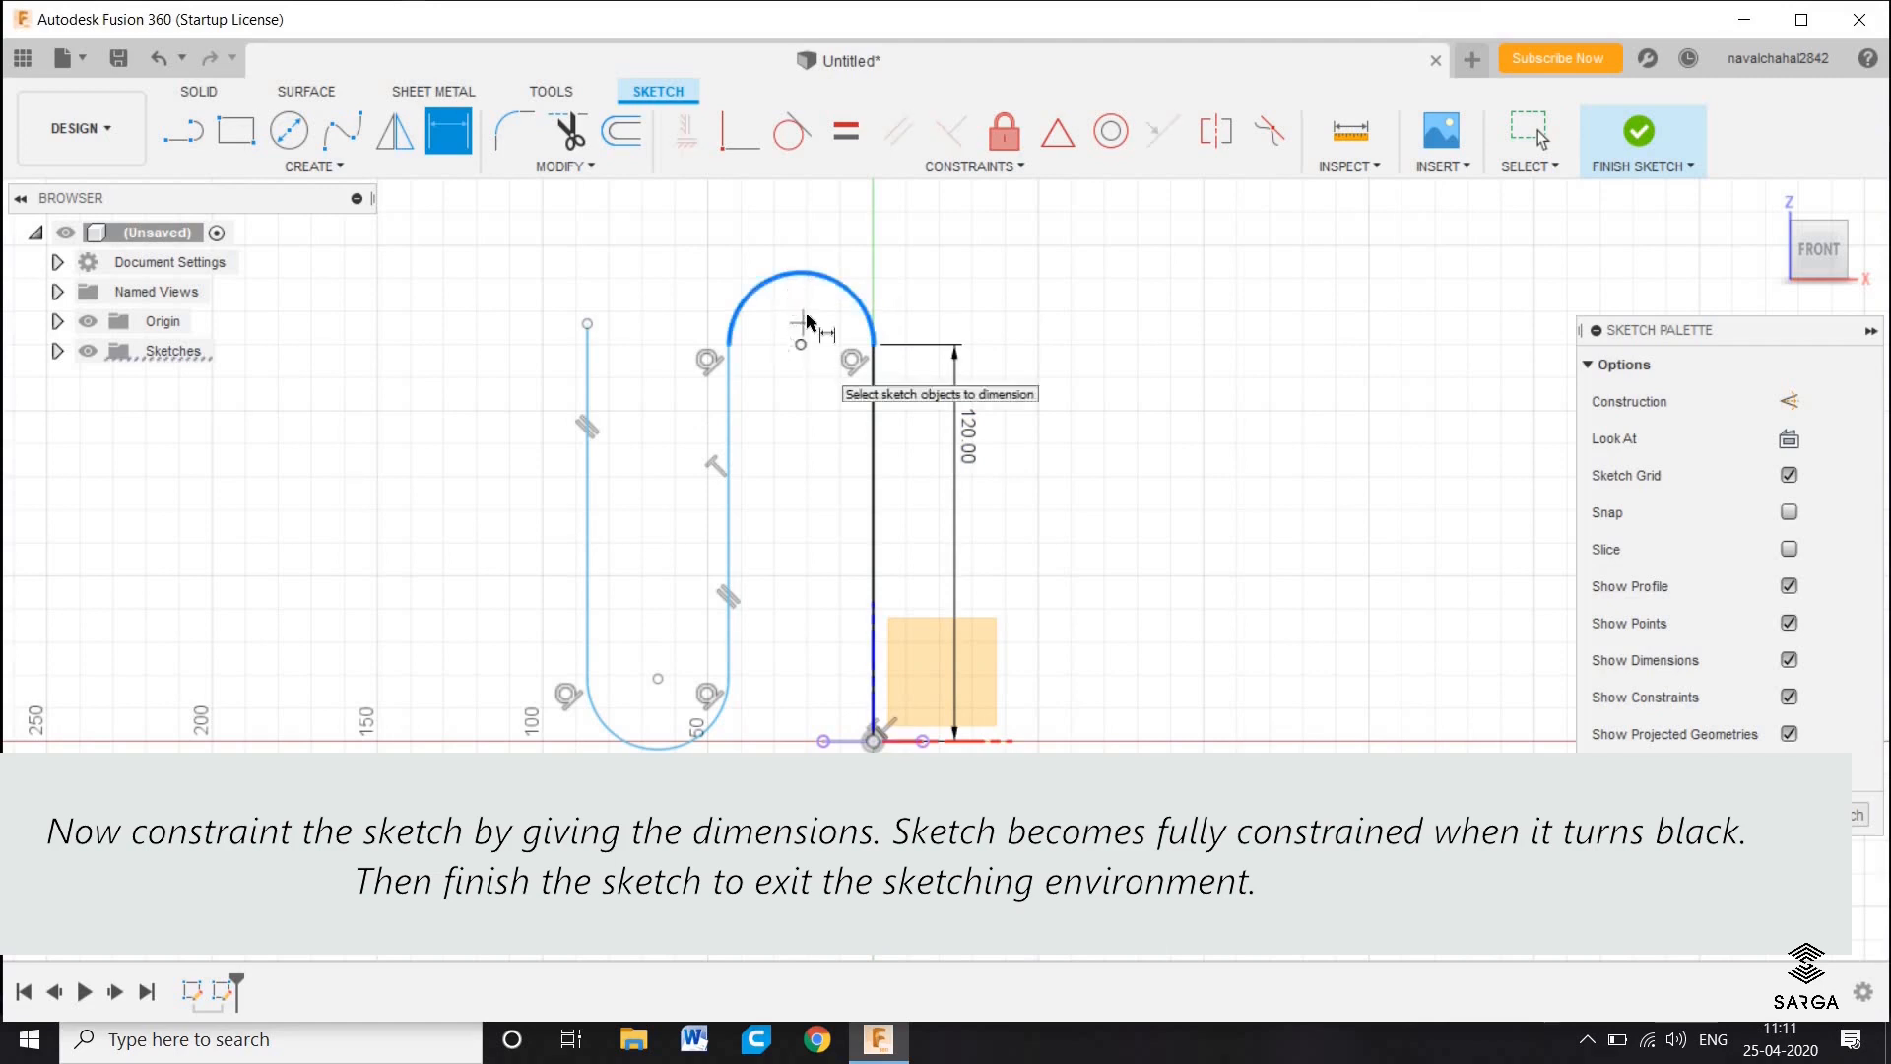
# Dimension the upper arc of the path to a 20 mm radius
pyautogui.click(811, 285)
pyautogui.click(820, 301)
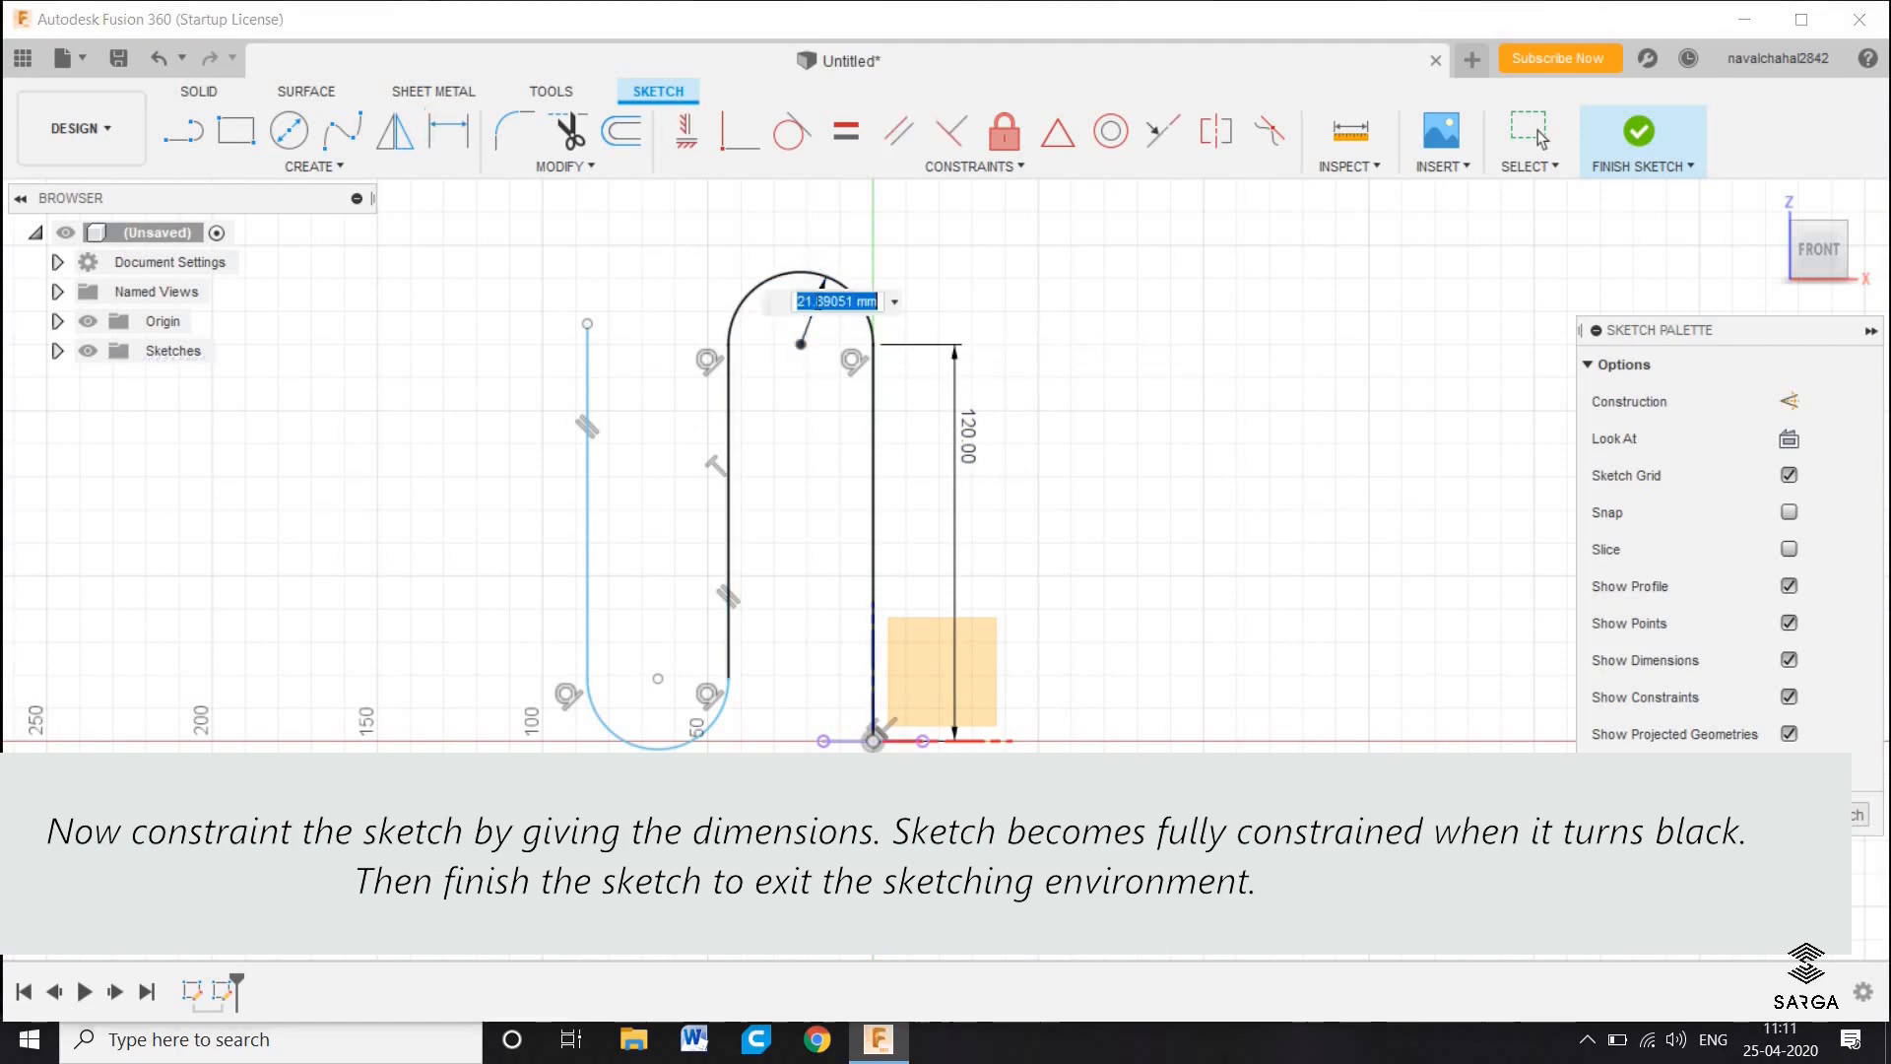
pyautogui.write('20')
pyautogui.press('Return')
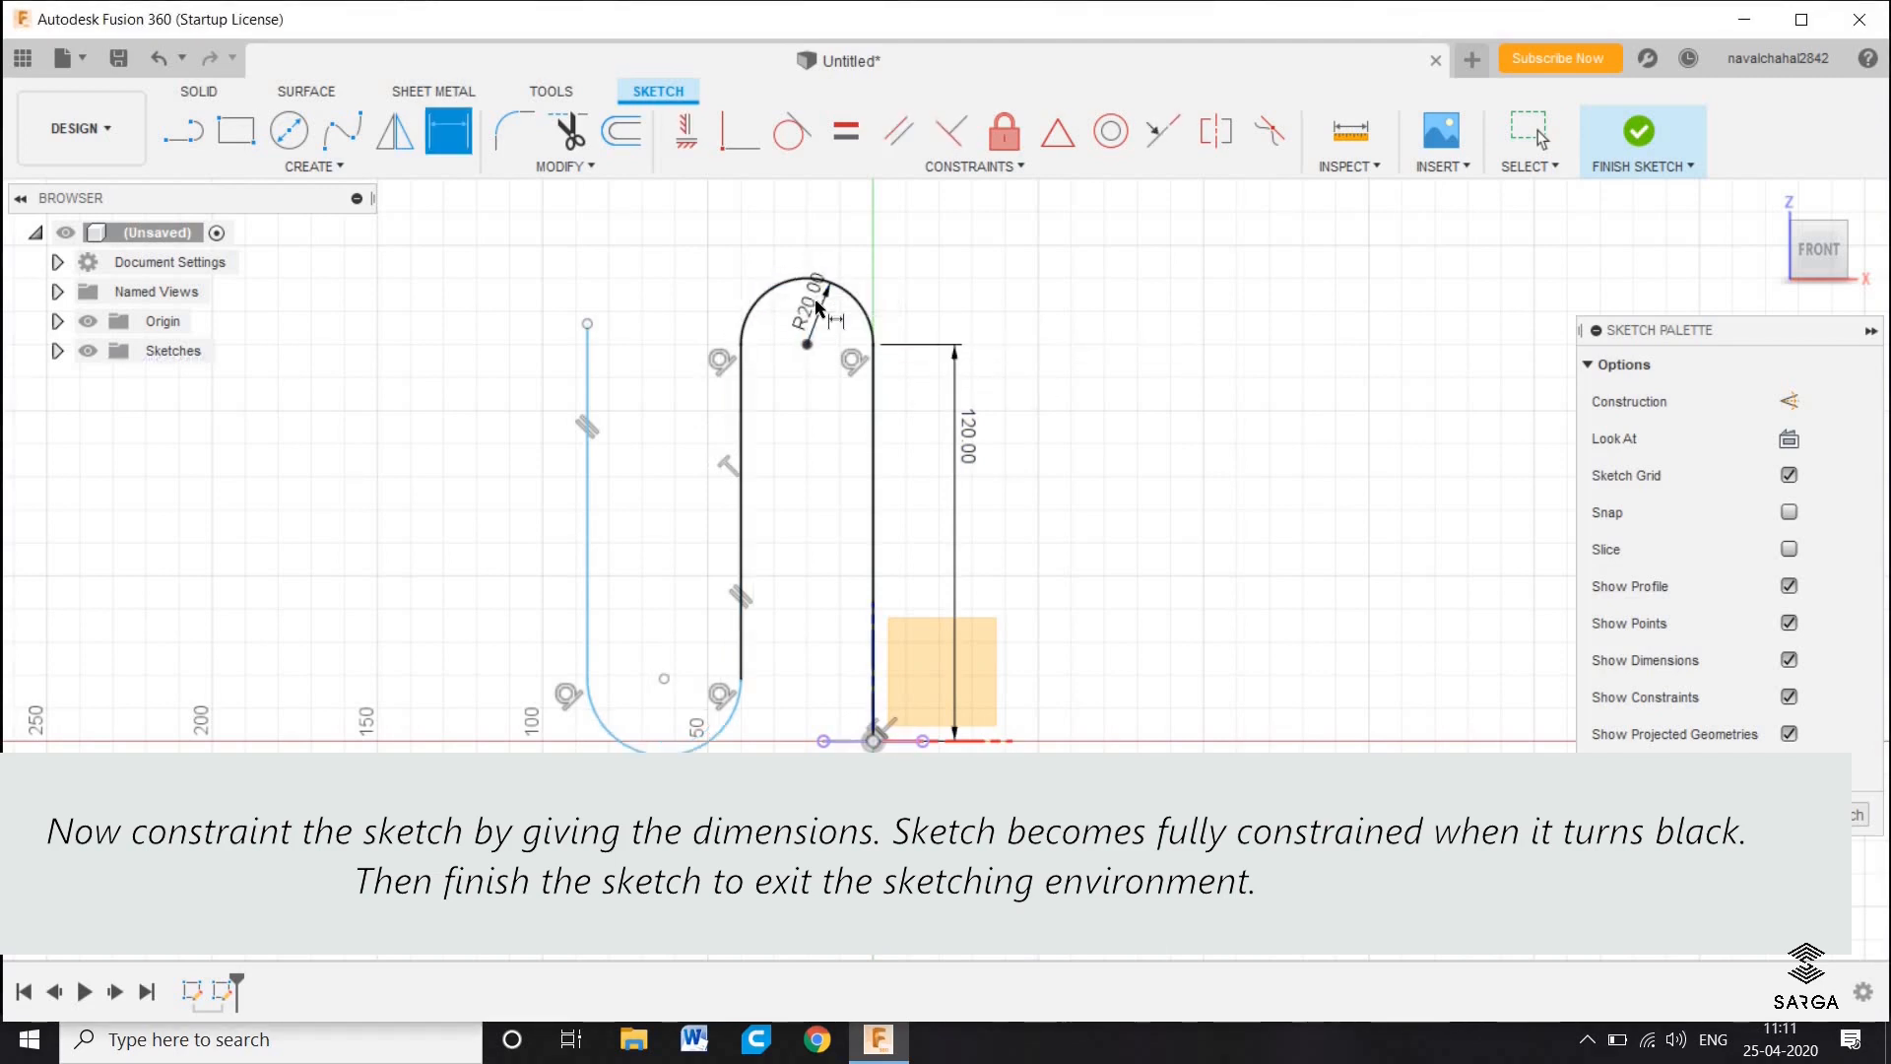
# Dimension the middle vertical line of the path to 100 mm
pyautogui.click(749, 430)
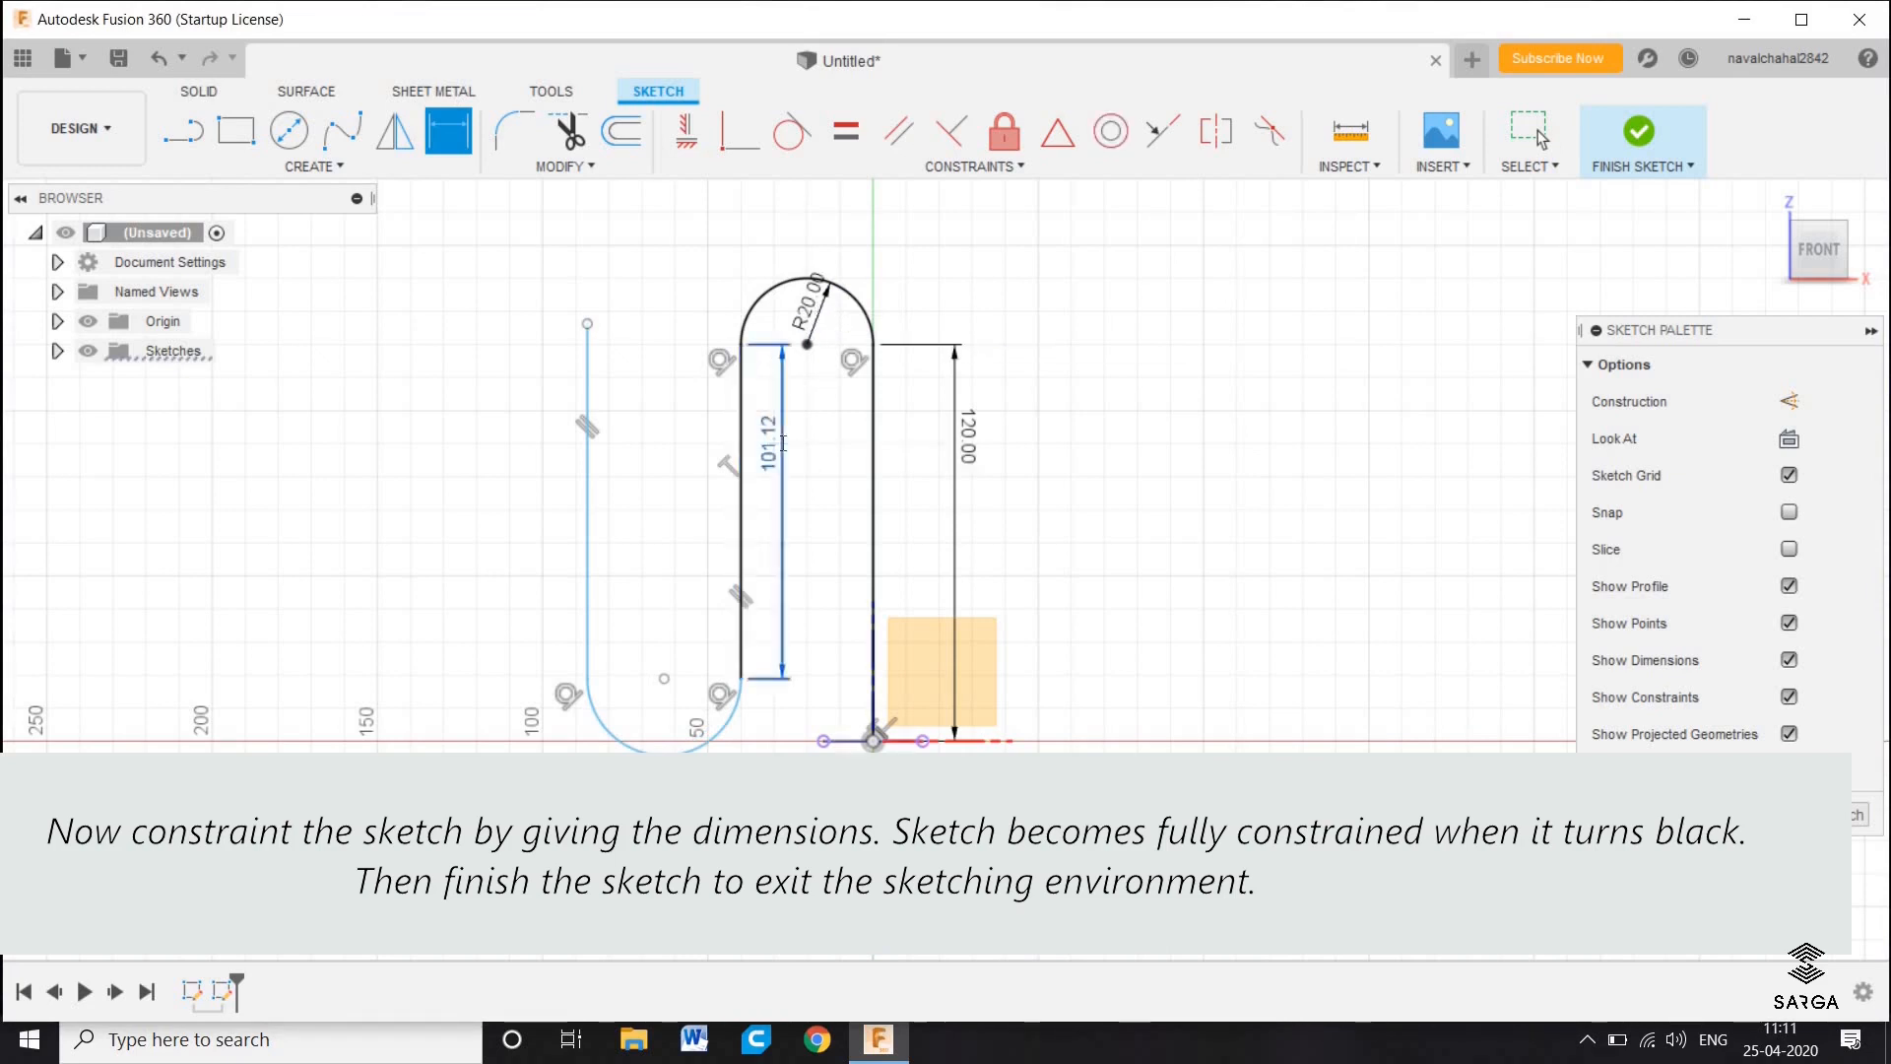
pyautogui.click(783, 442)
pyautogui.write('100')
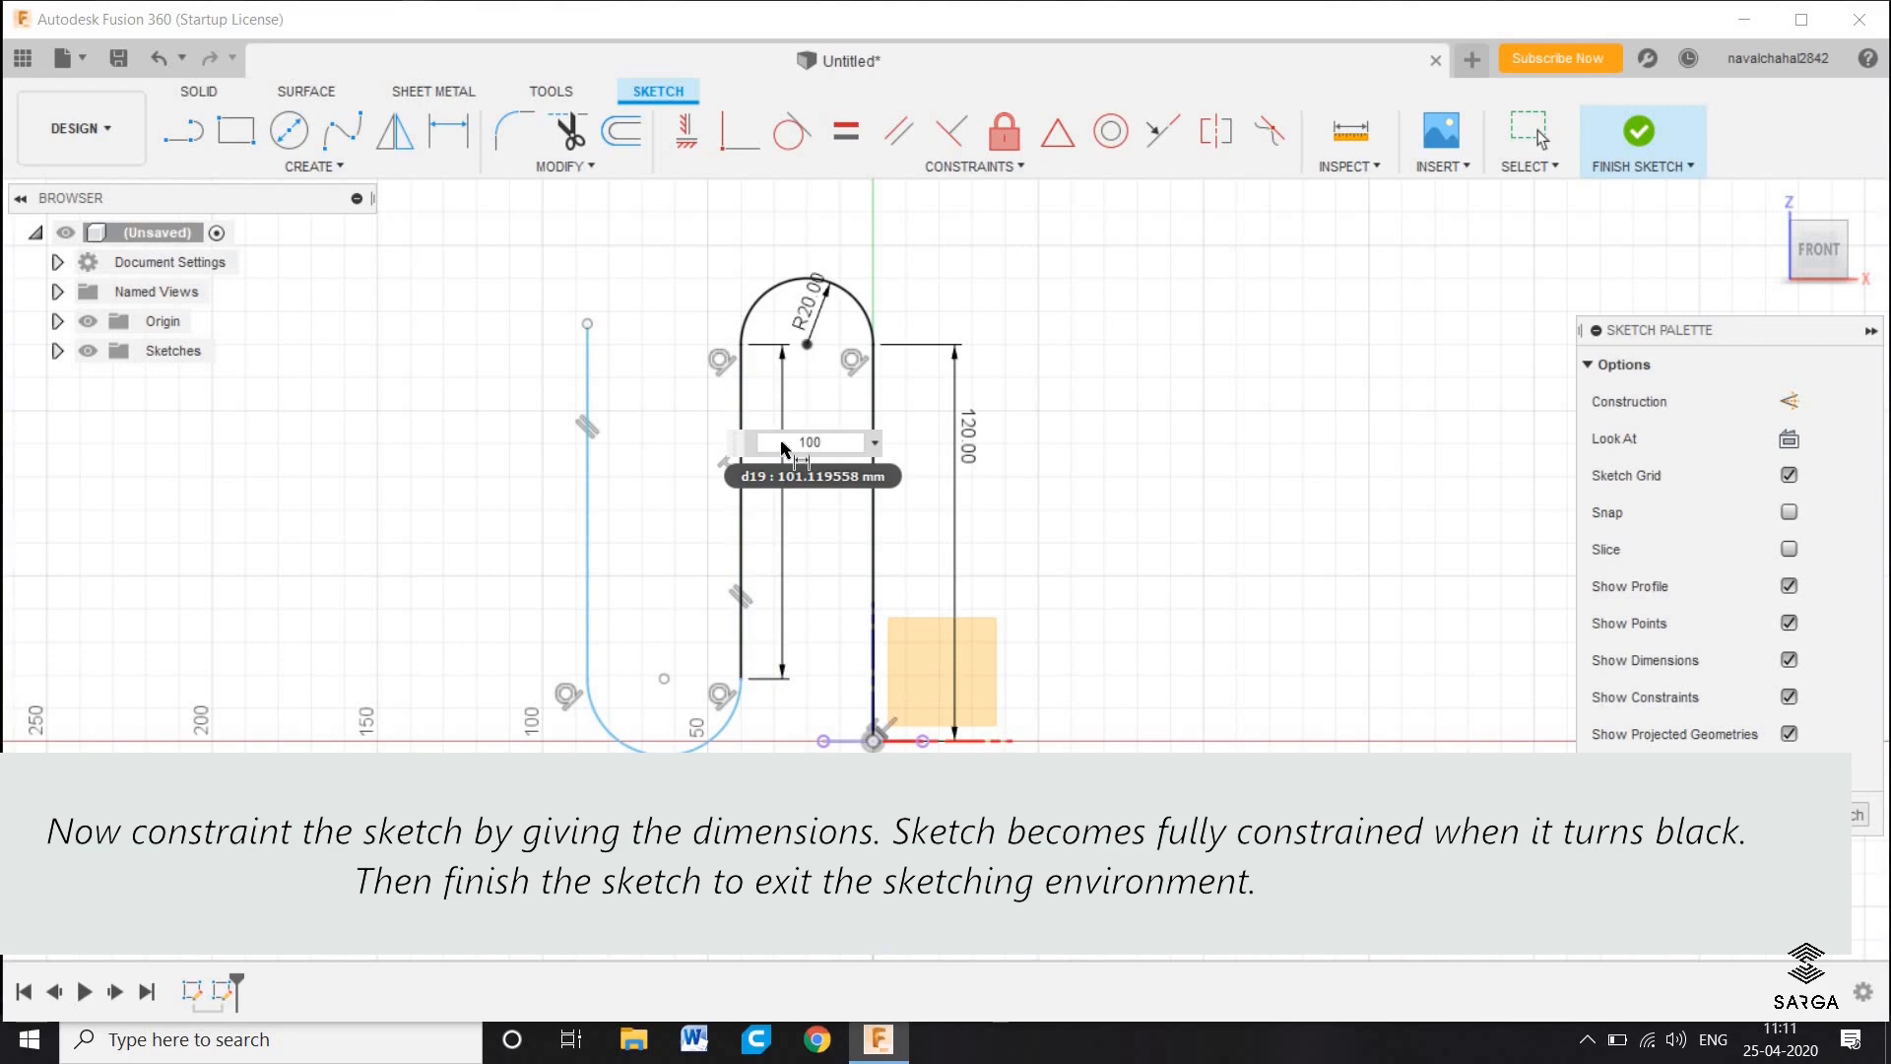
pyautogui.press('Return')
pyautogui.press('Escape')
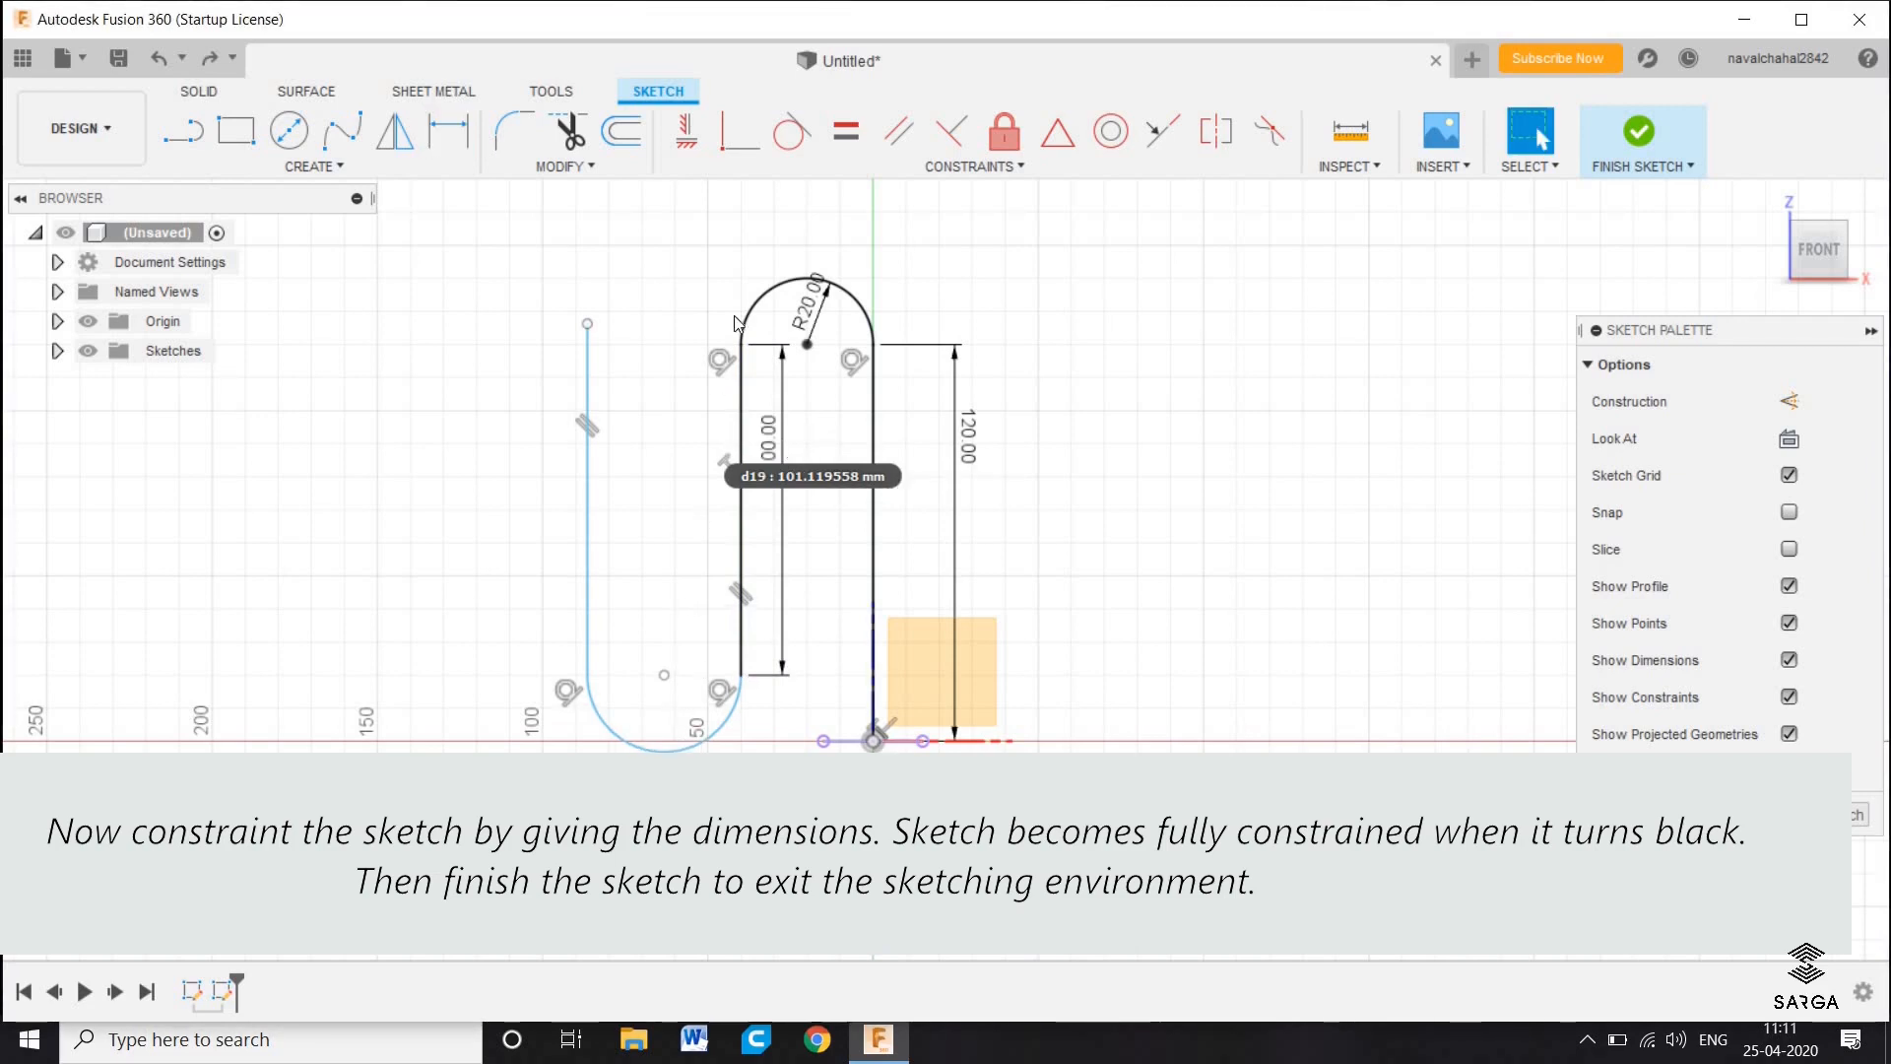
# Apply an Equal constraint between the upper arc and the lower arc of the path
pyautogui.click(849, 139)
pyautogui.click(778, 288)
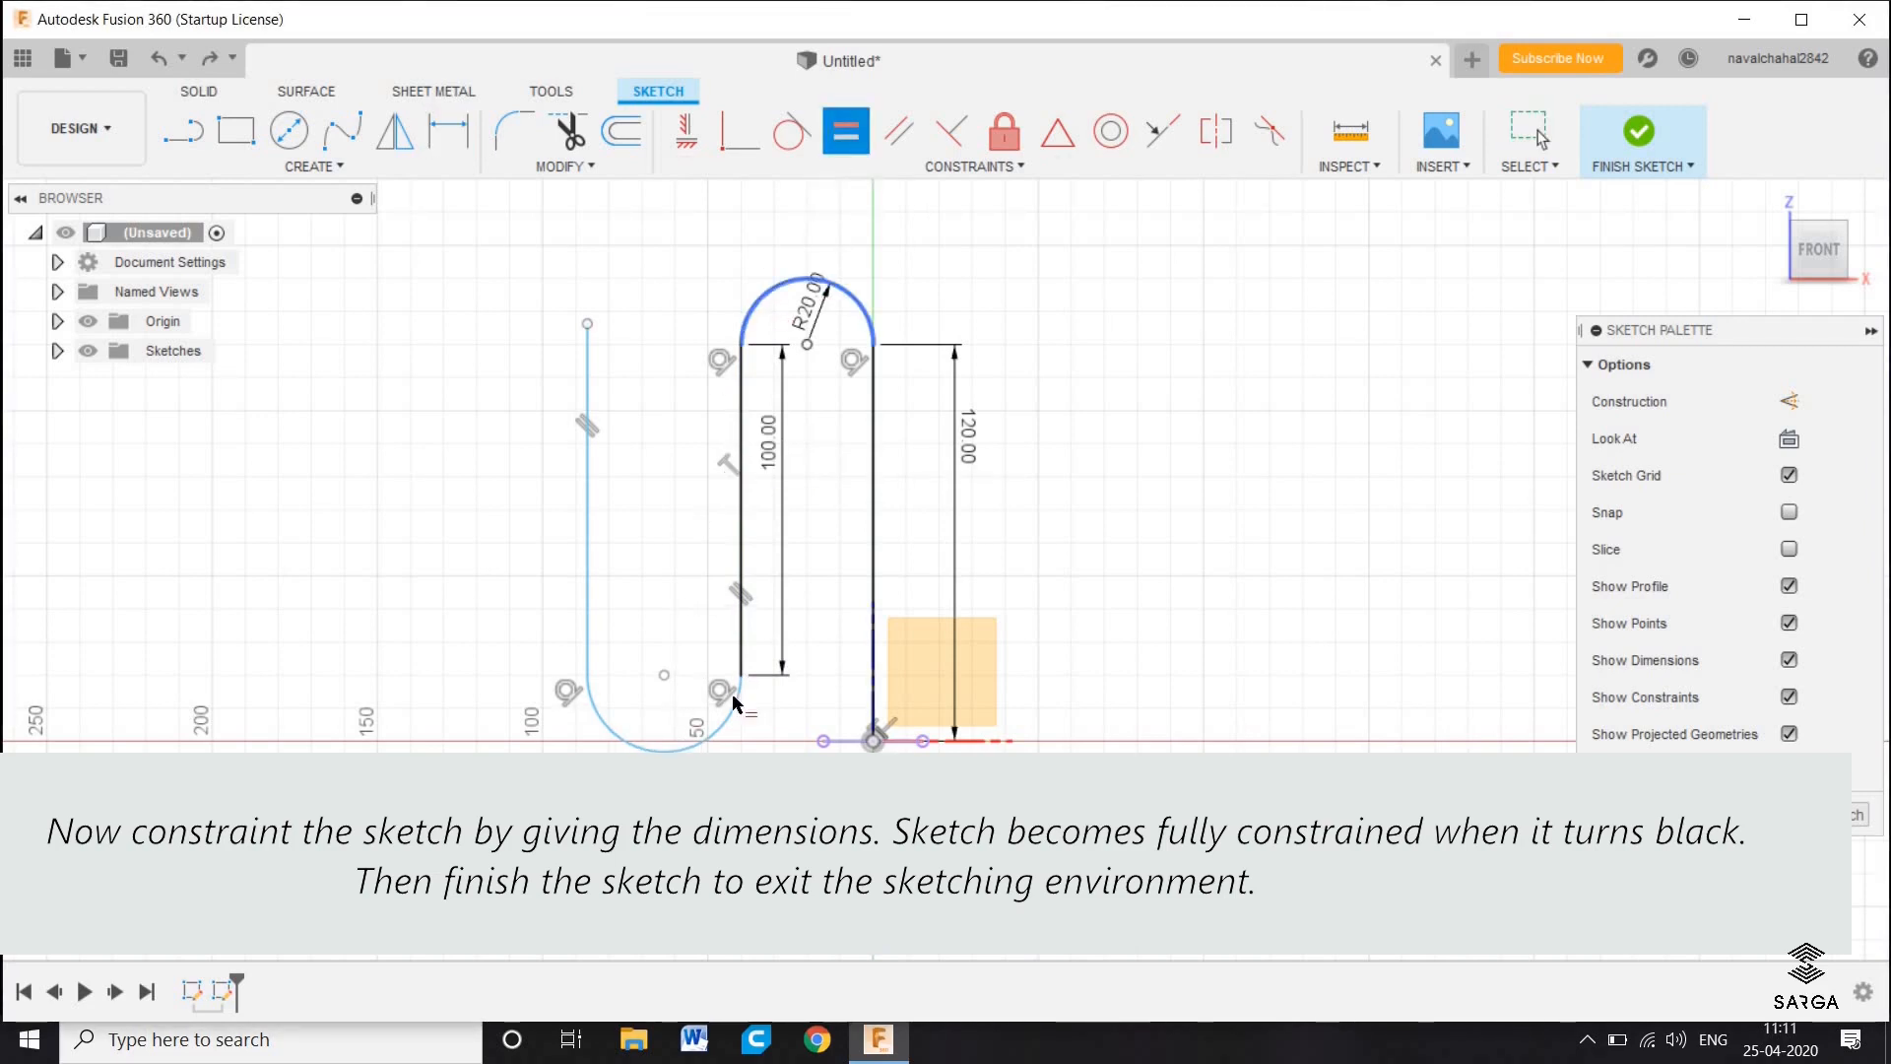
pyautogui.click(730, 718)
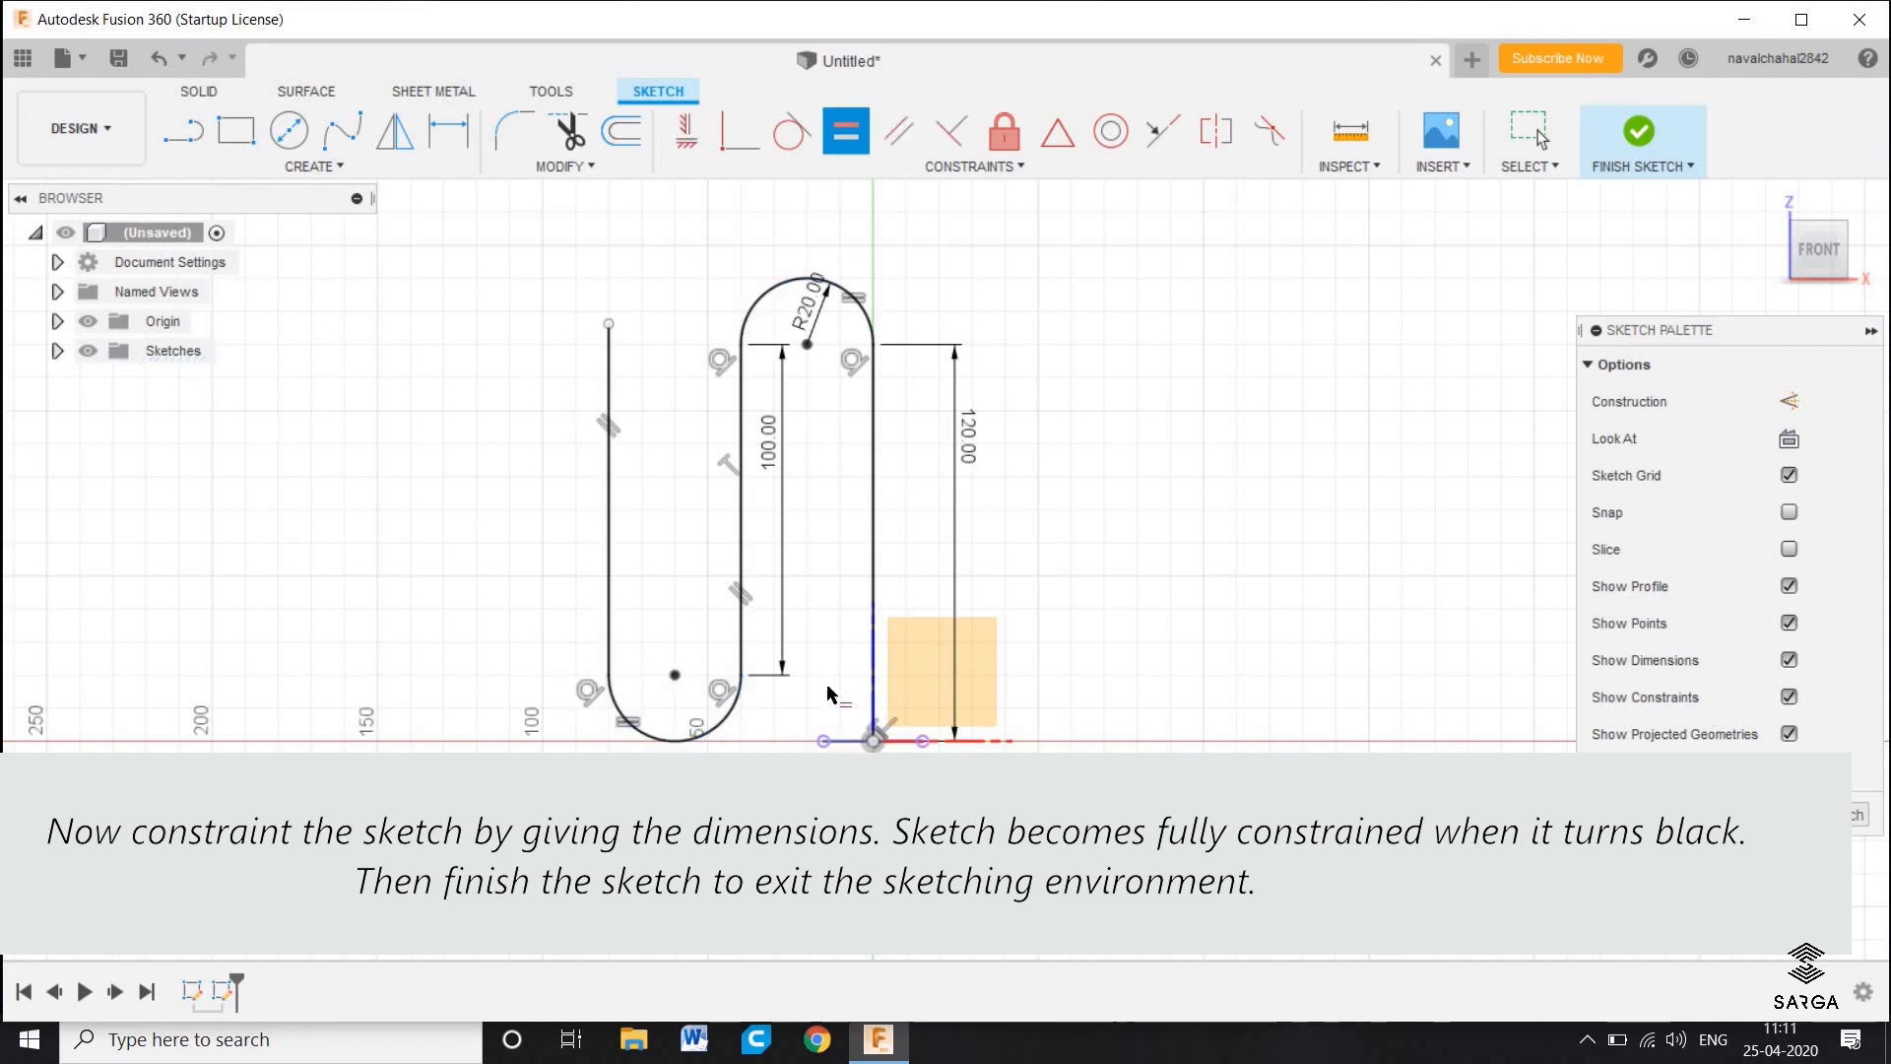
pyautogui.press('Escape')
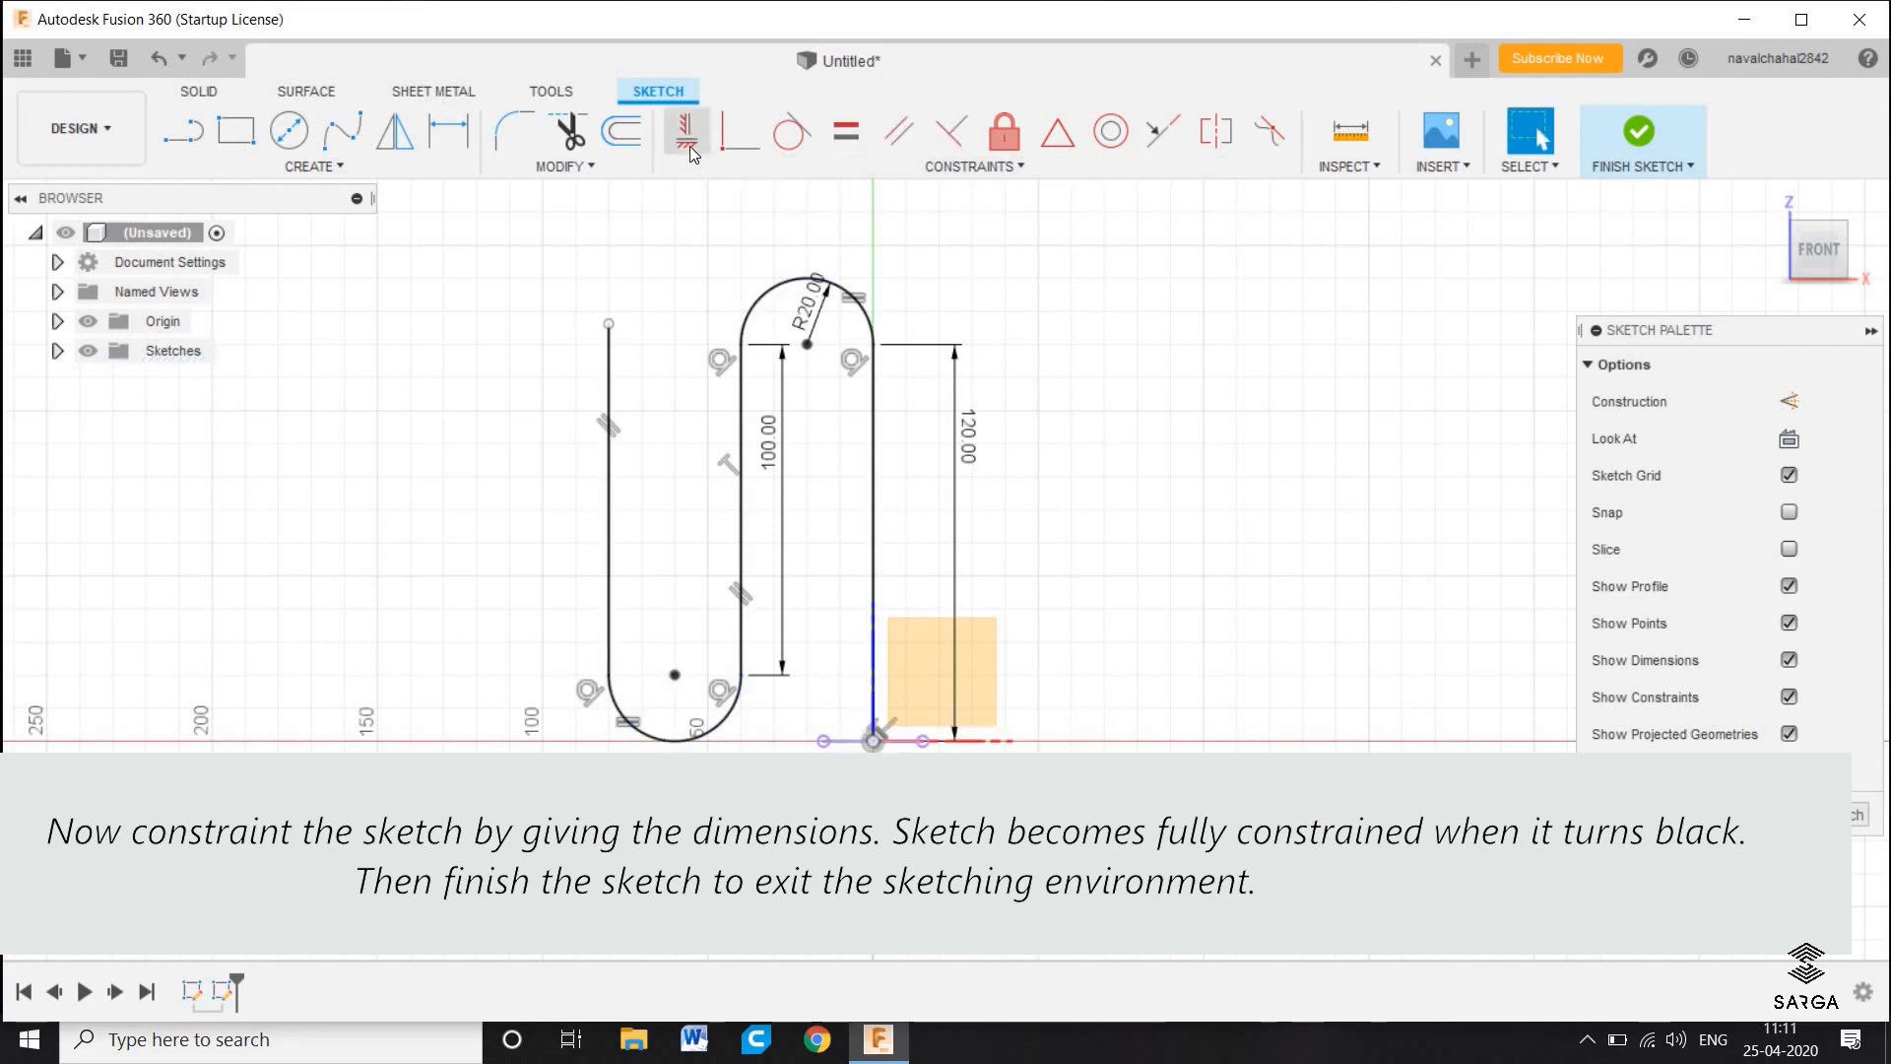
# Constrain the path's open endpoint horizontally to the upper end of the middle line and finish the sketch
pyautogui.click(689, 138)
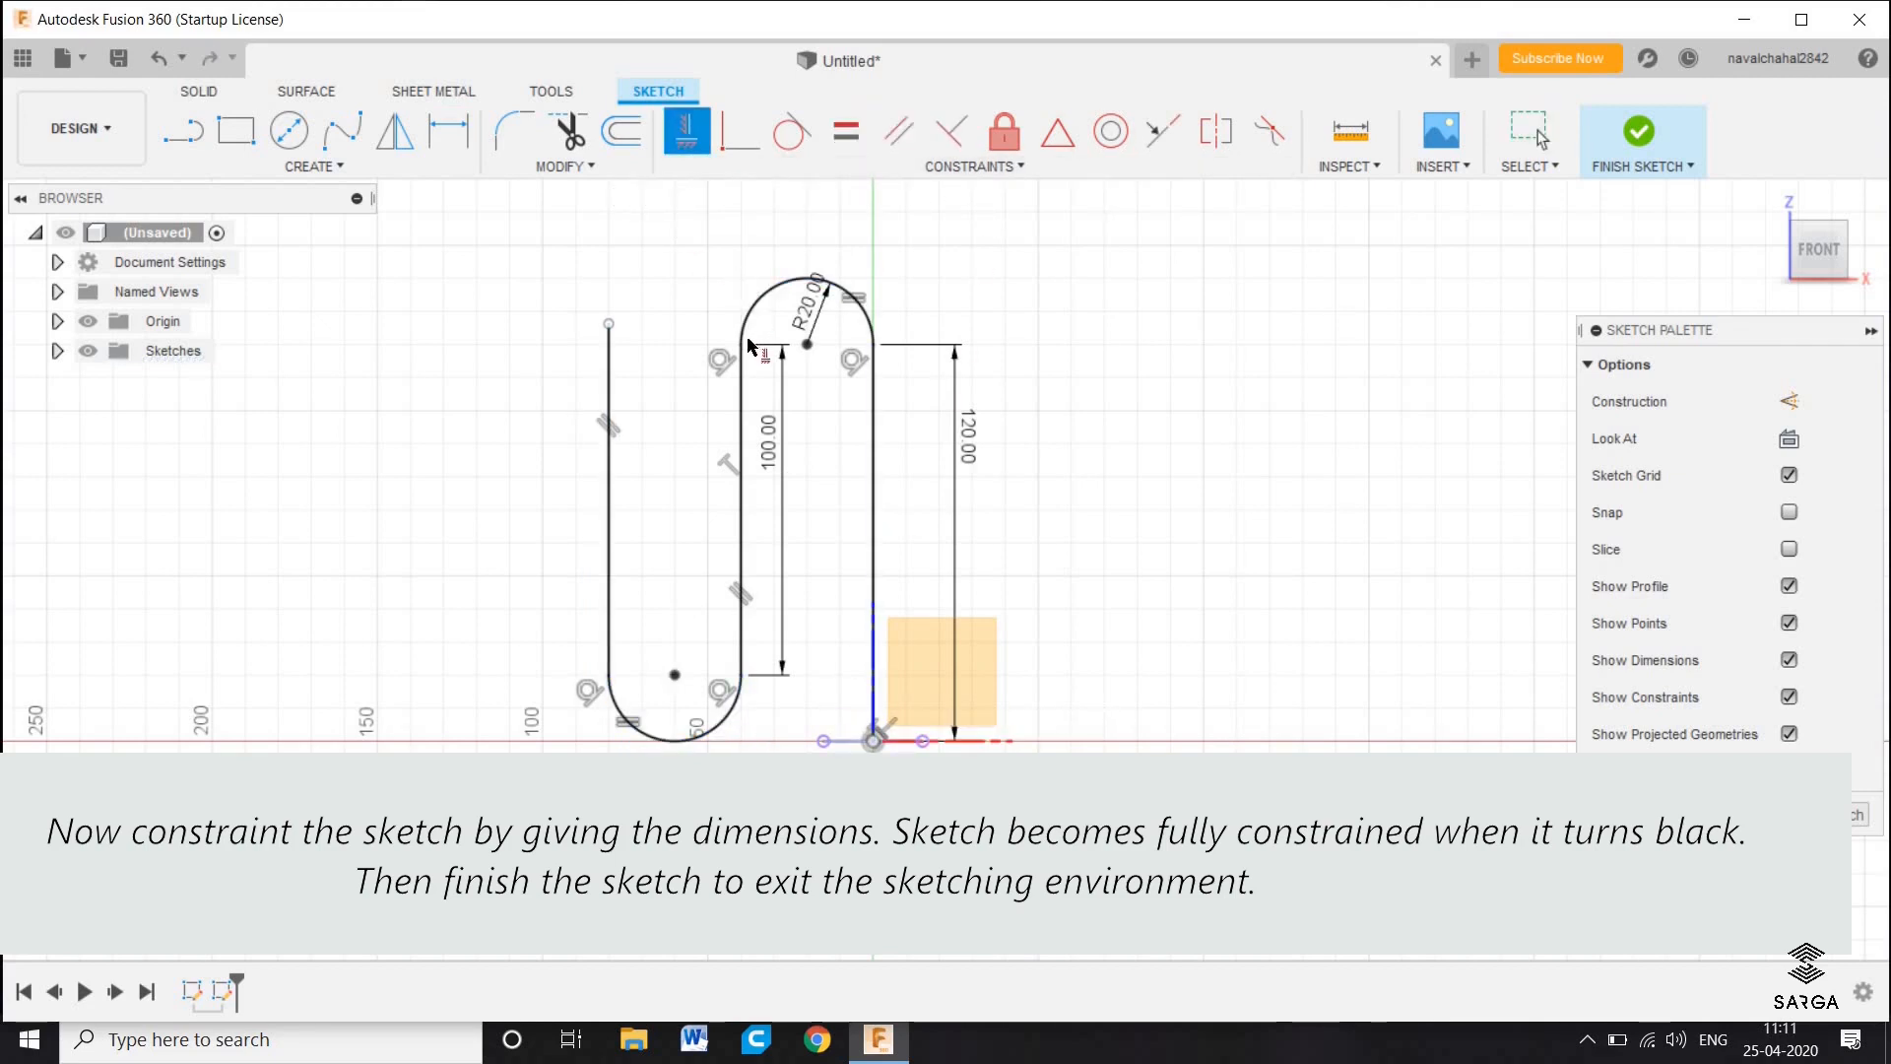
pyautogui.click(607, 326)
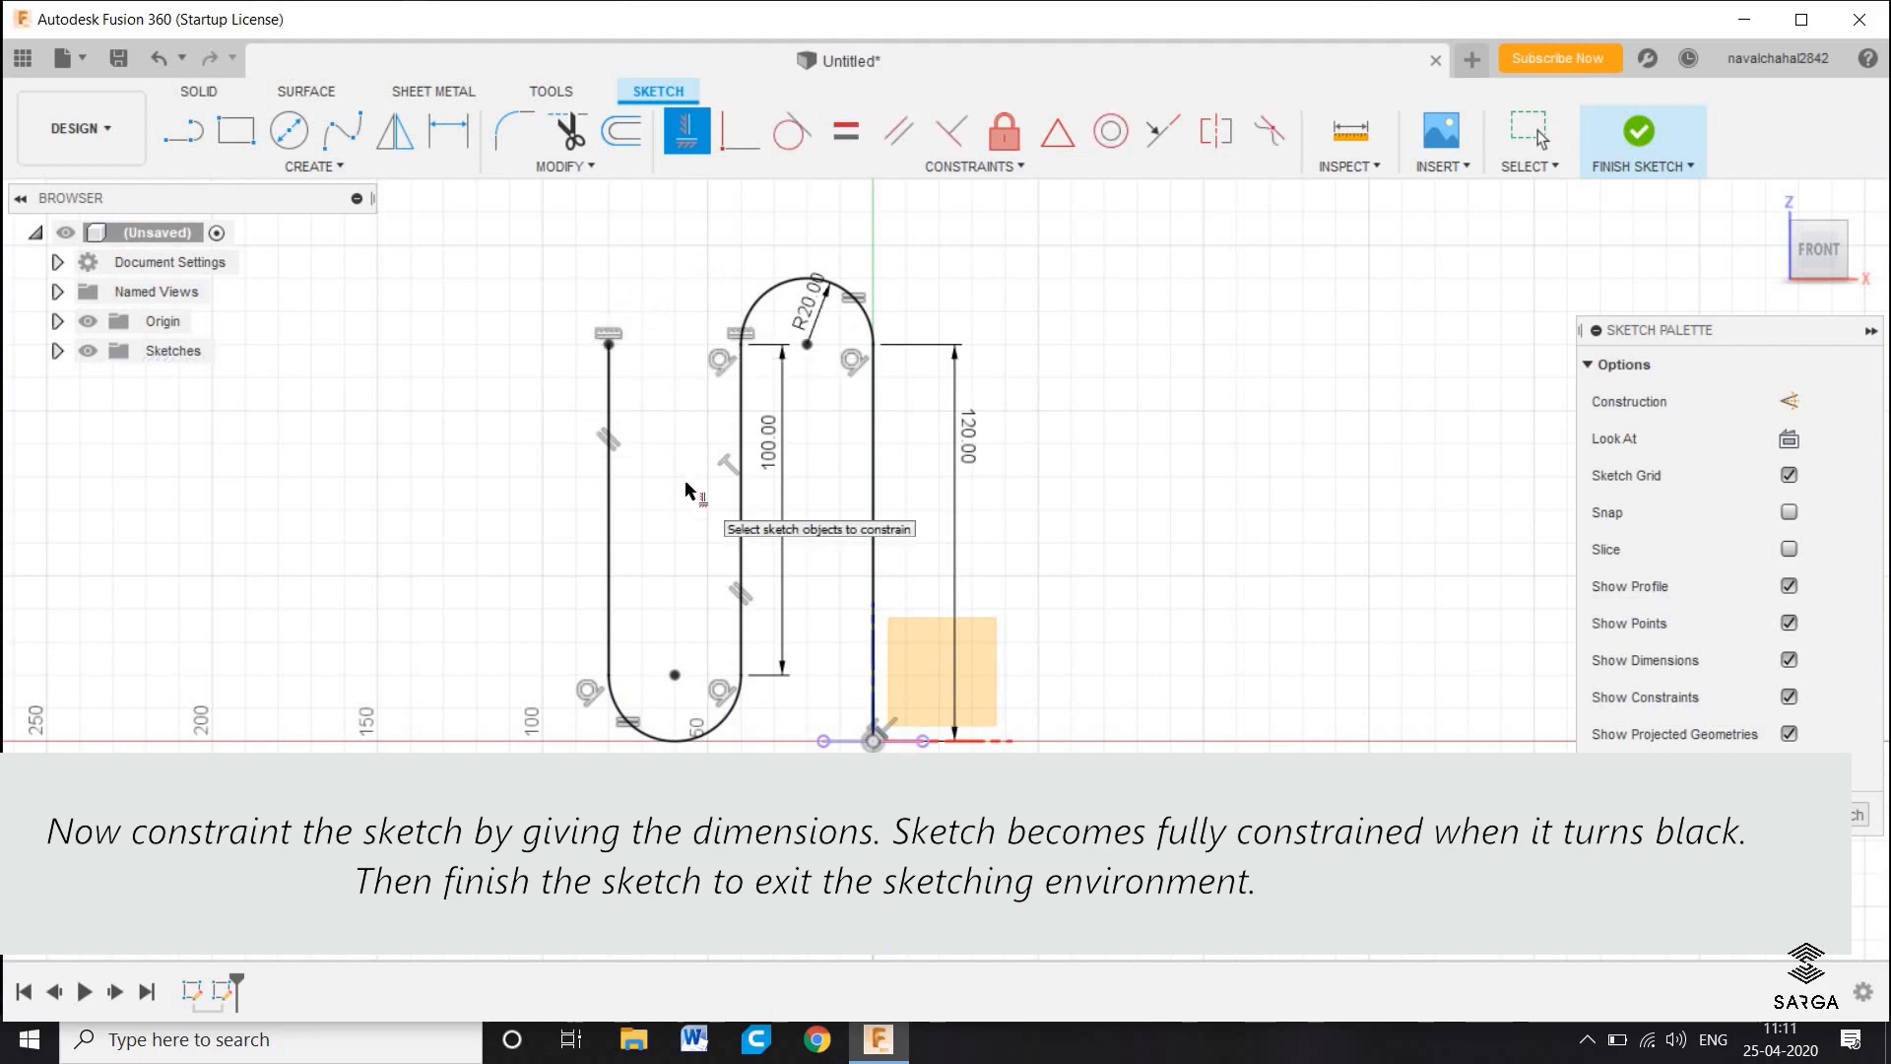
pyautogui.press('Escape')
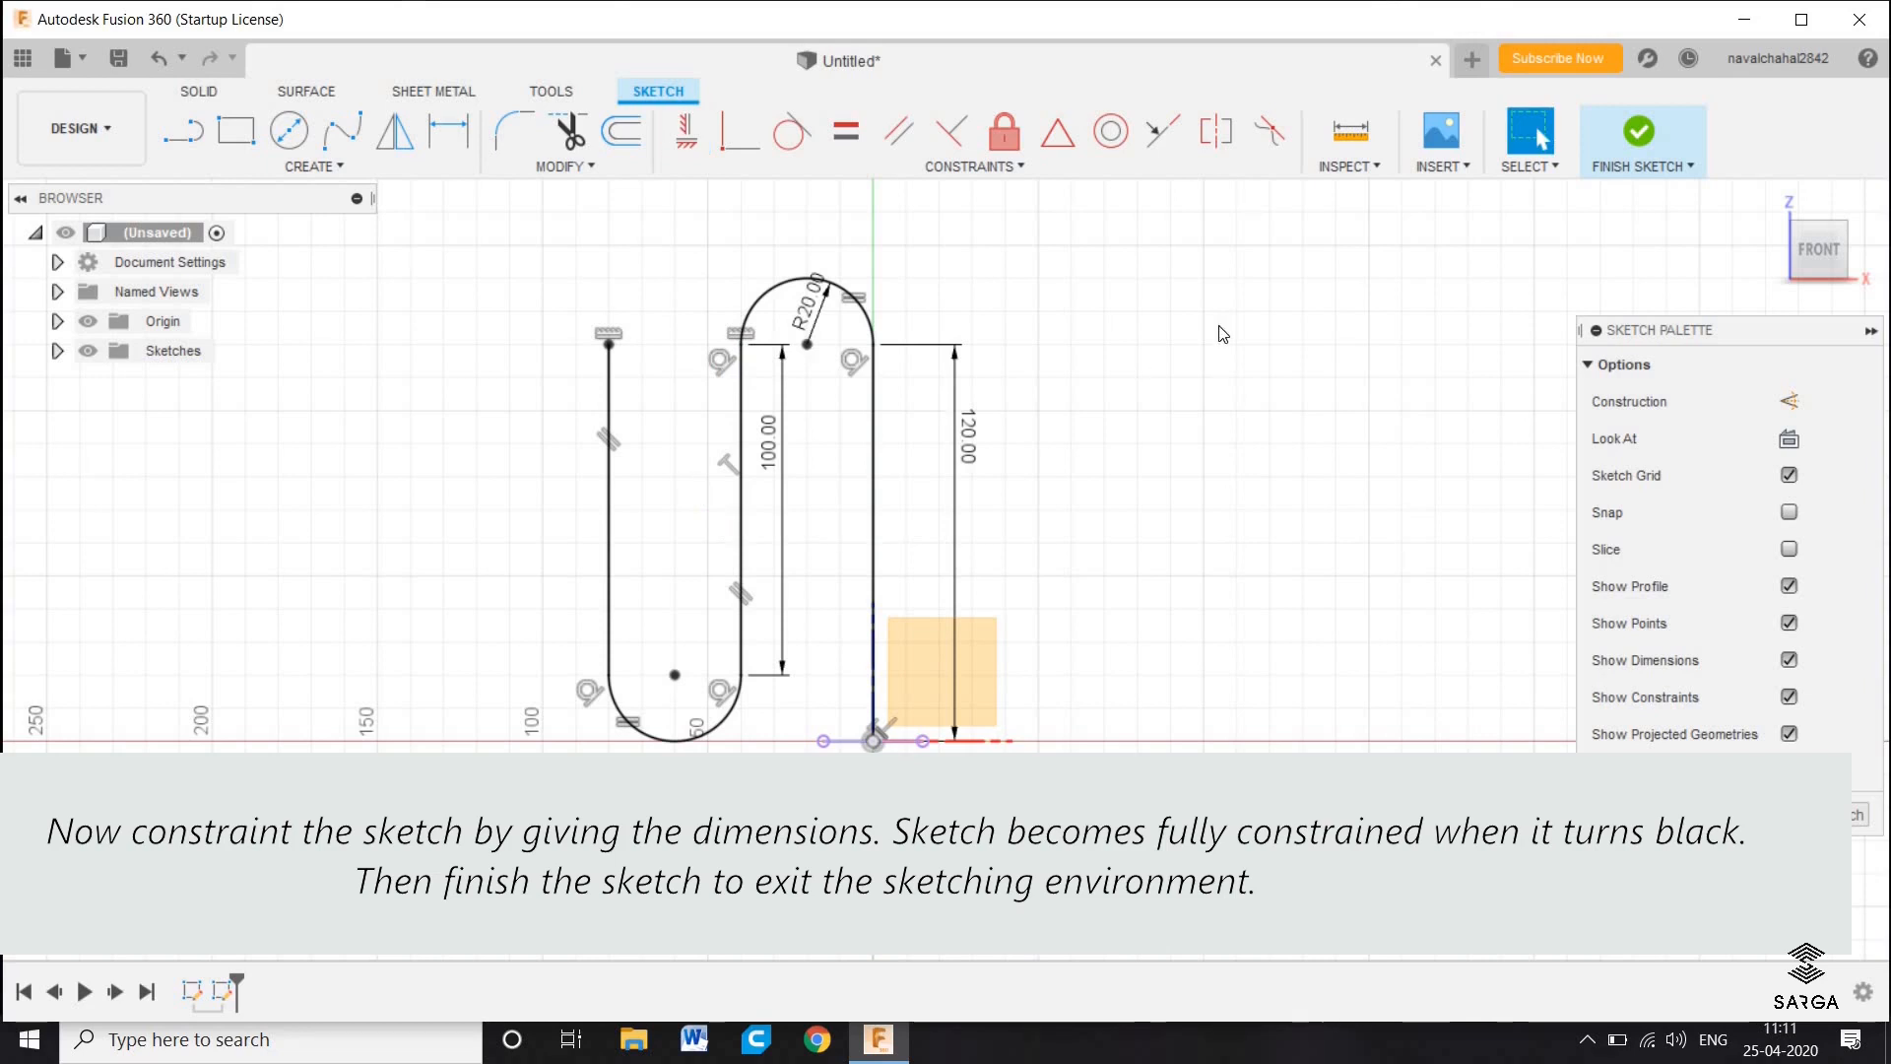
pyautogui.click(1649, 134)
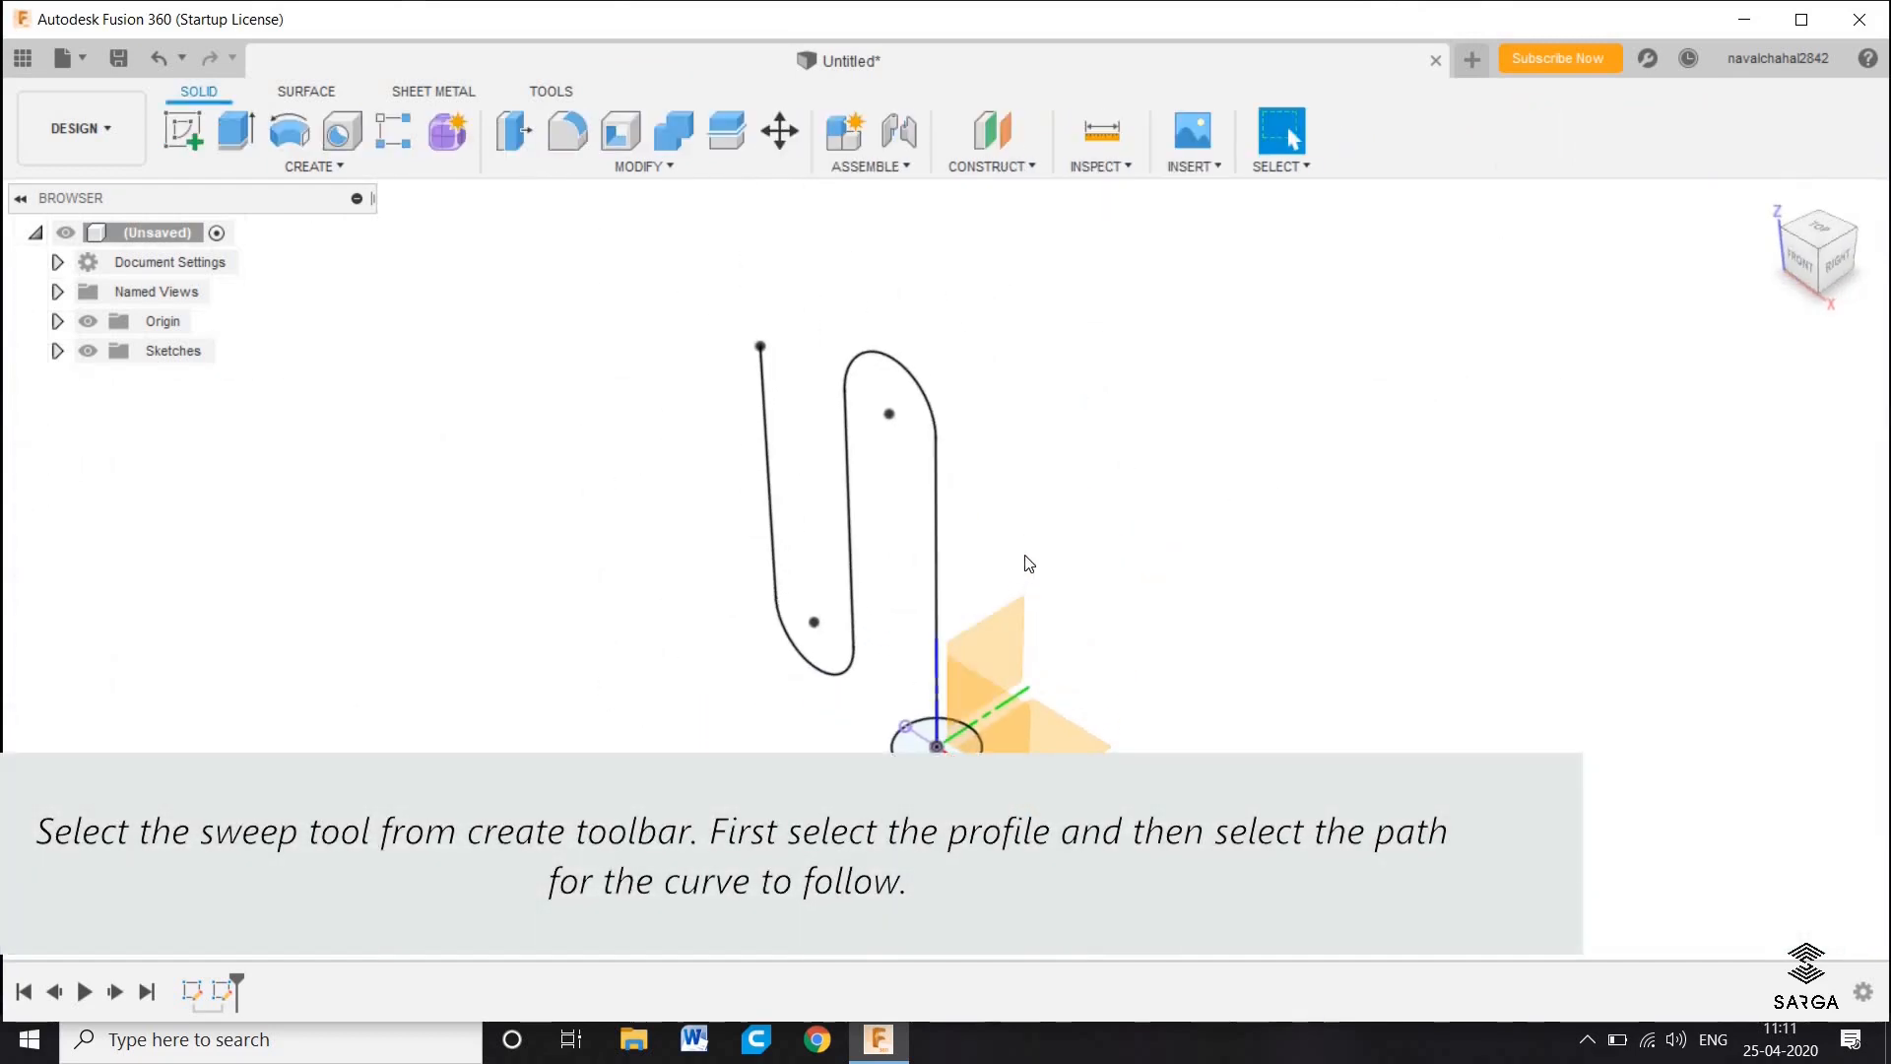
# Set up a single-path Sweep with the circle as the profile and the S-shaped line chain as the path
pyautogui.click(388, 167)
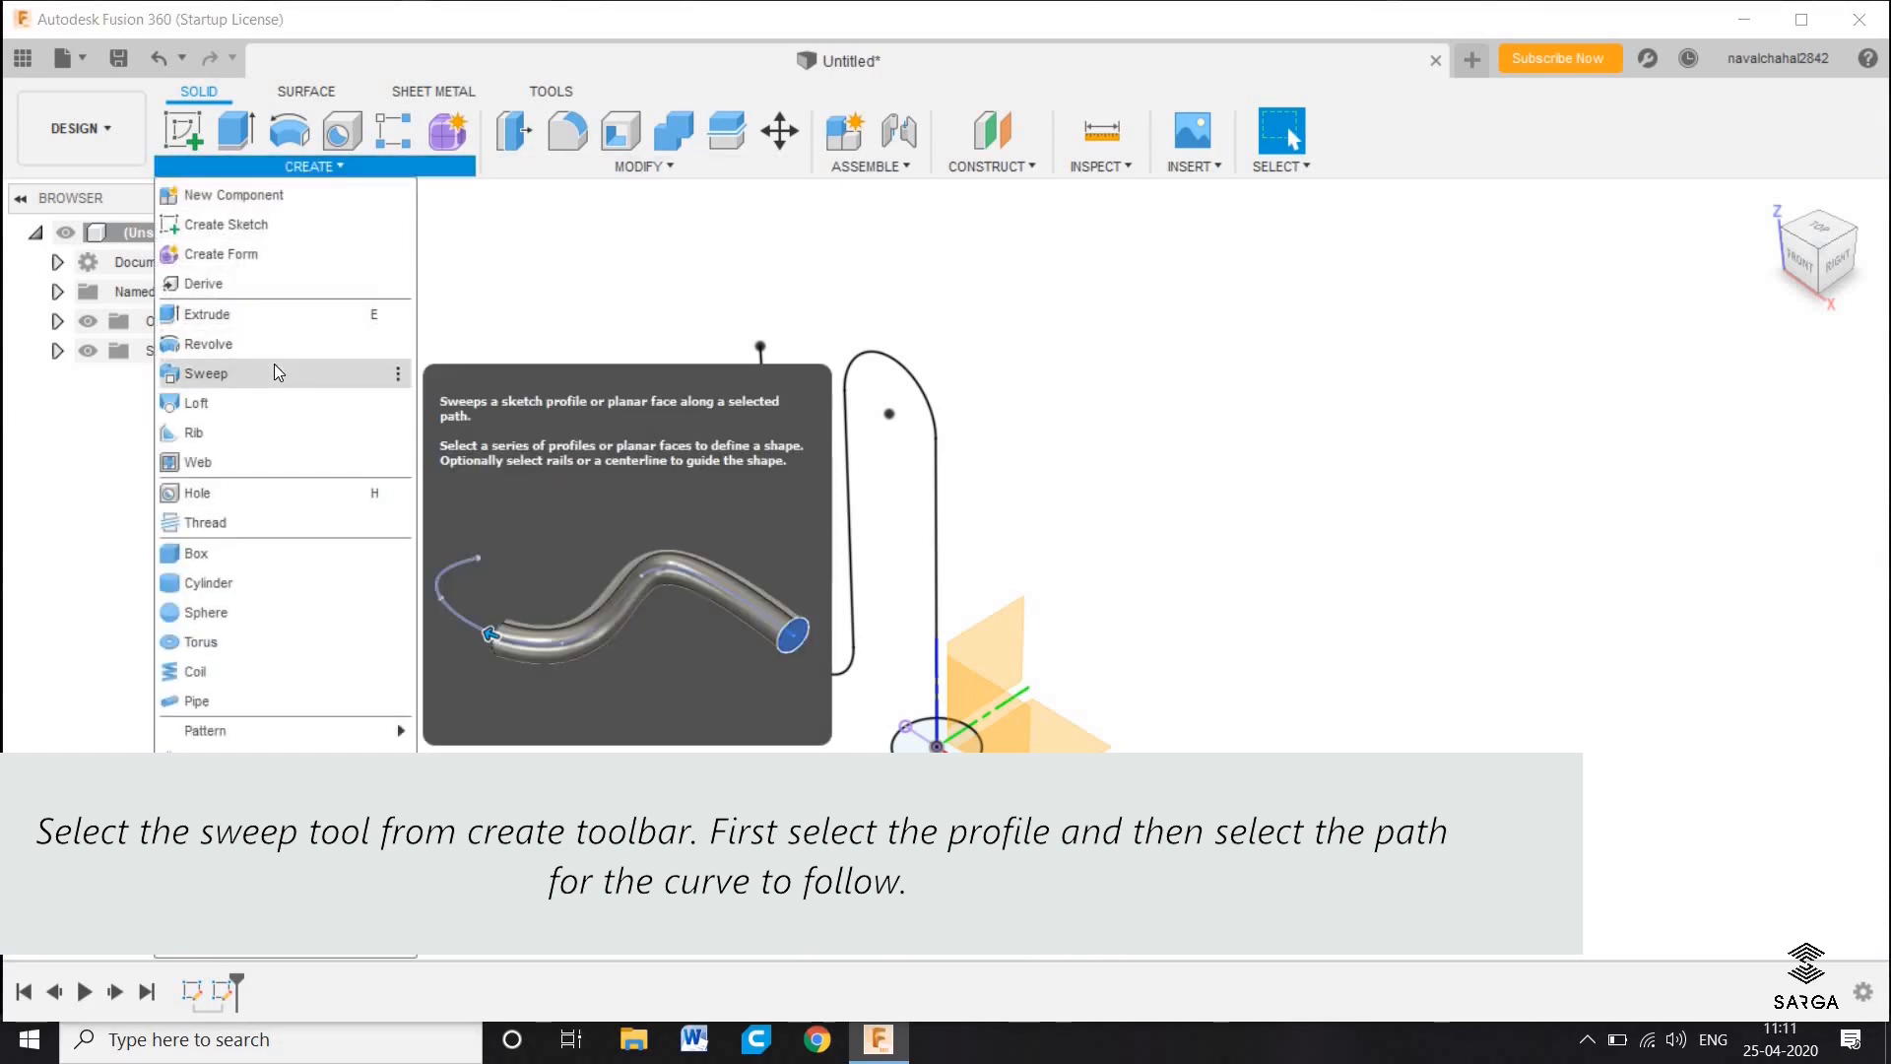
pyautogui.click(274, 372)
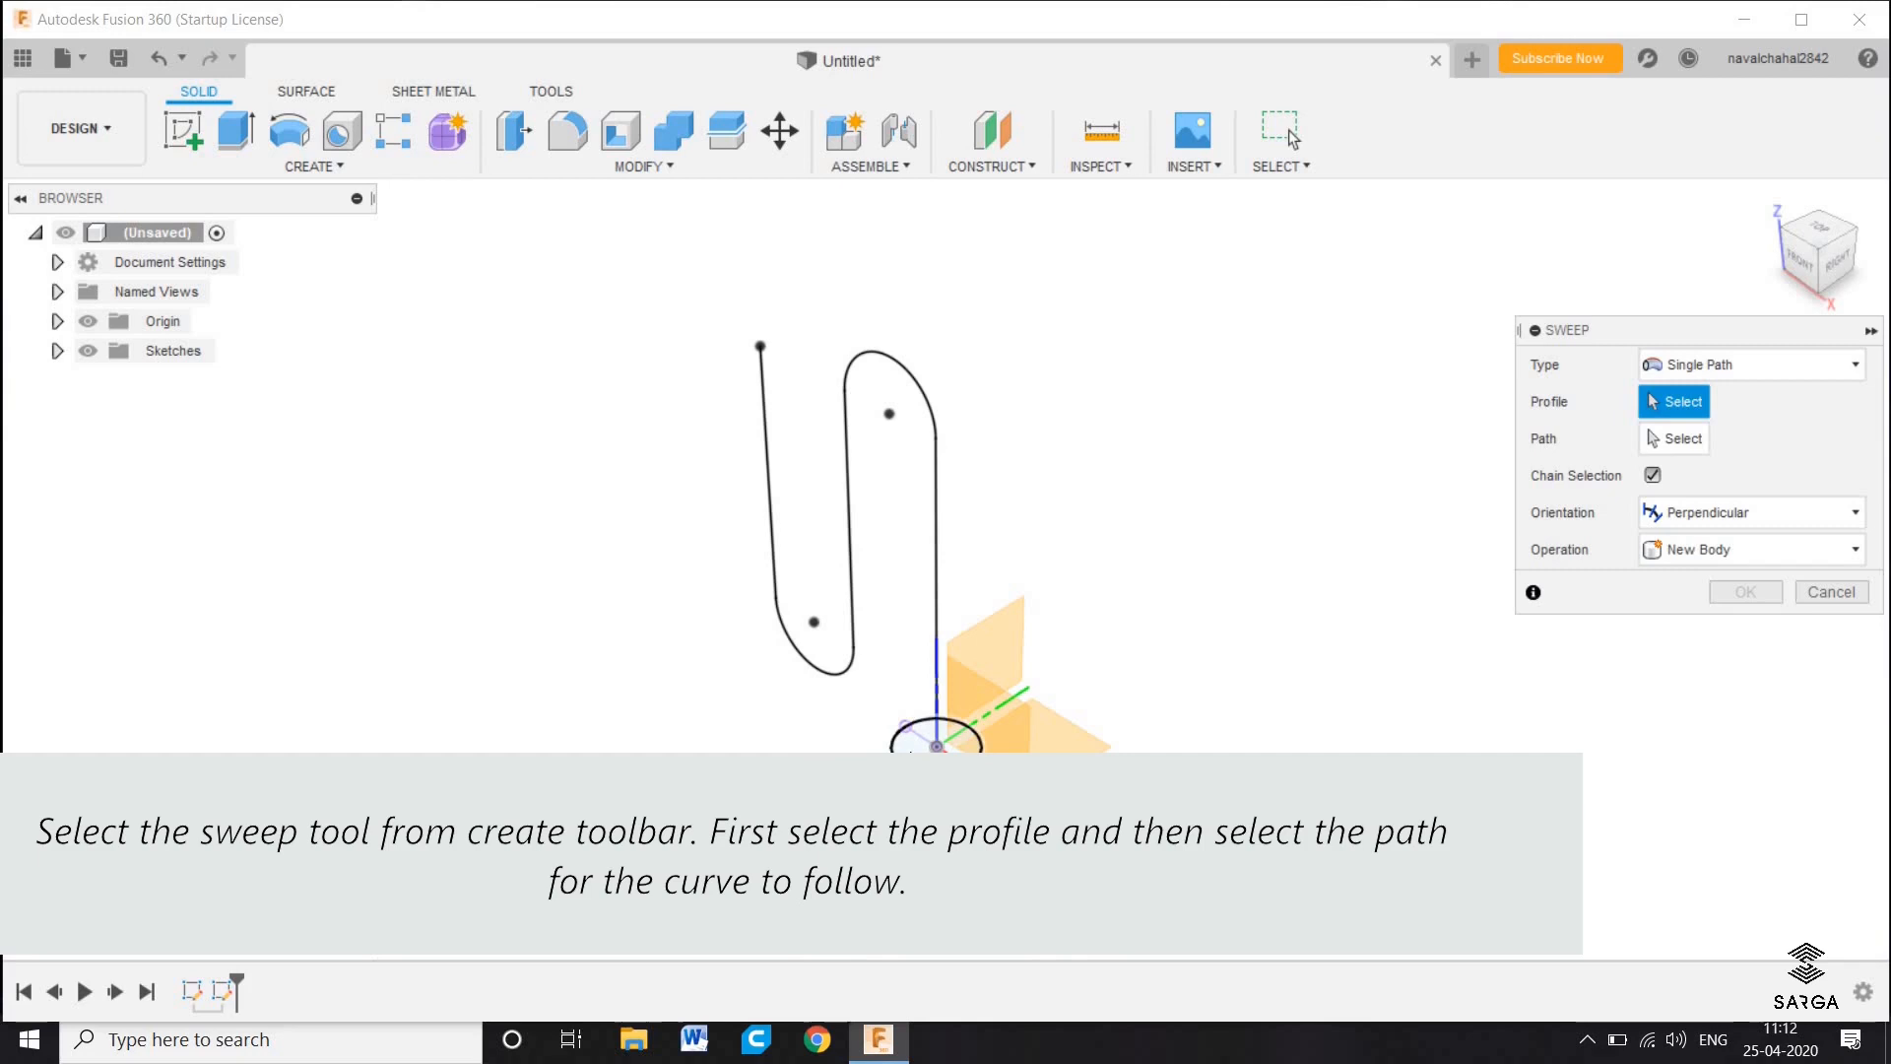
pyautogui.click(918, 760)
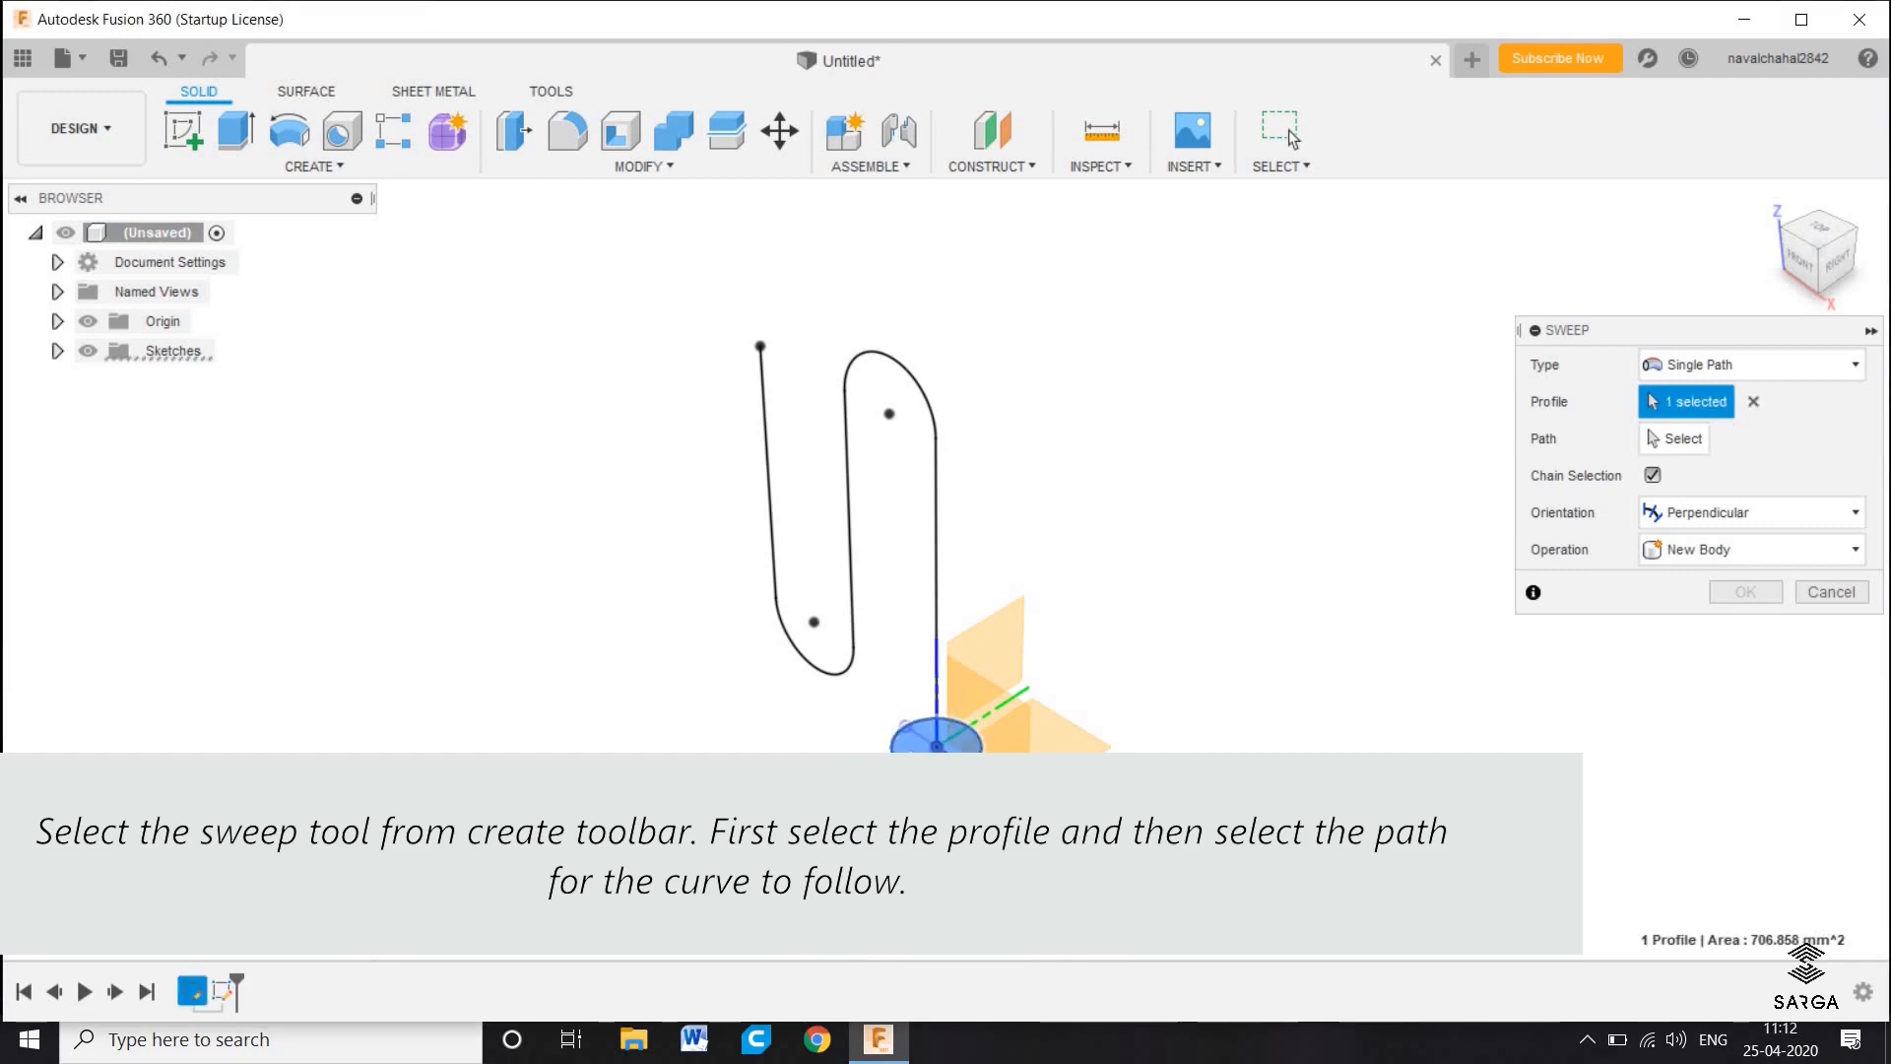
pyautogui.click(1676, 438)
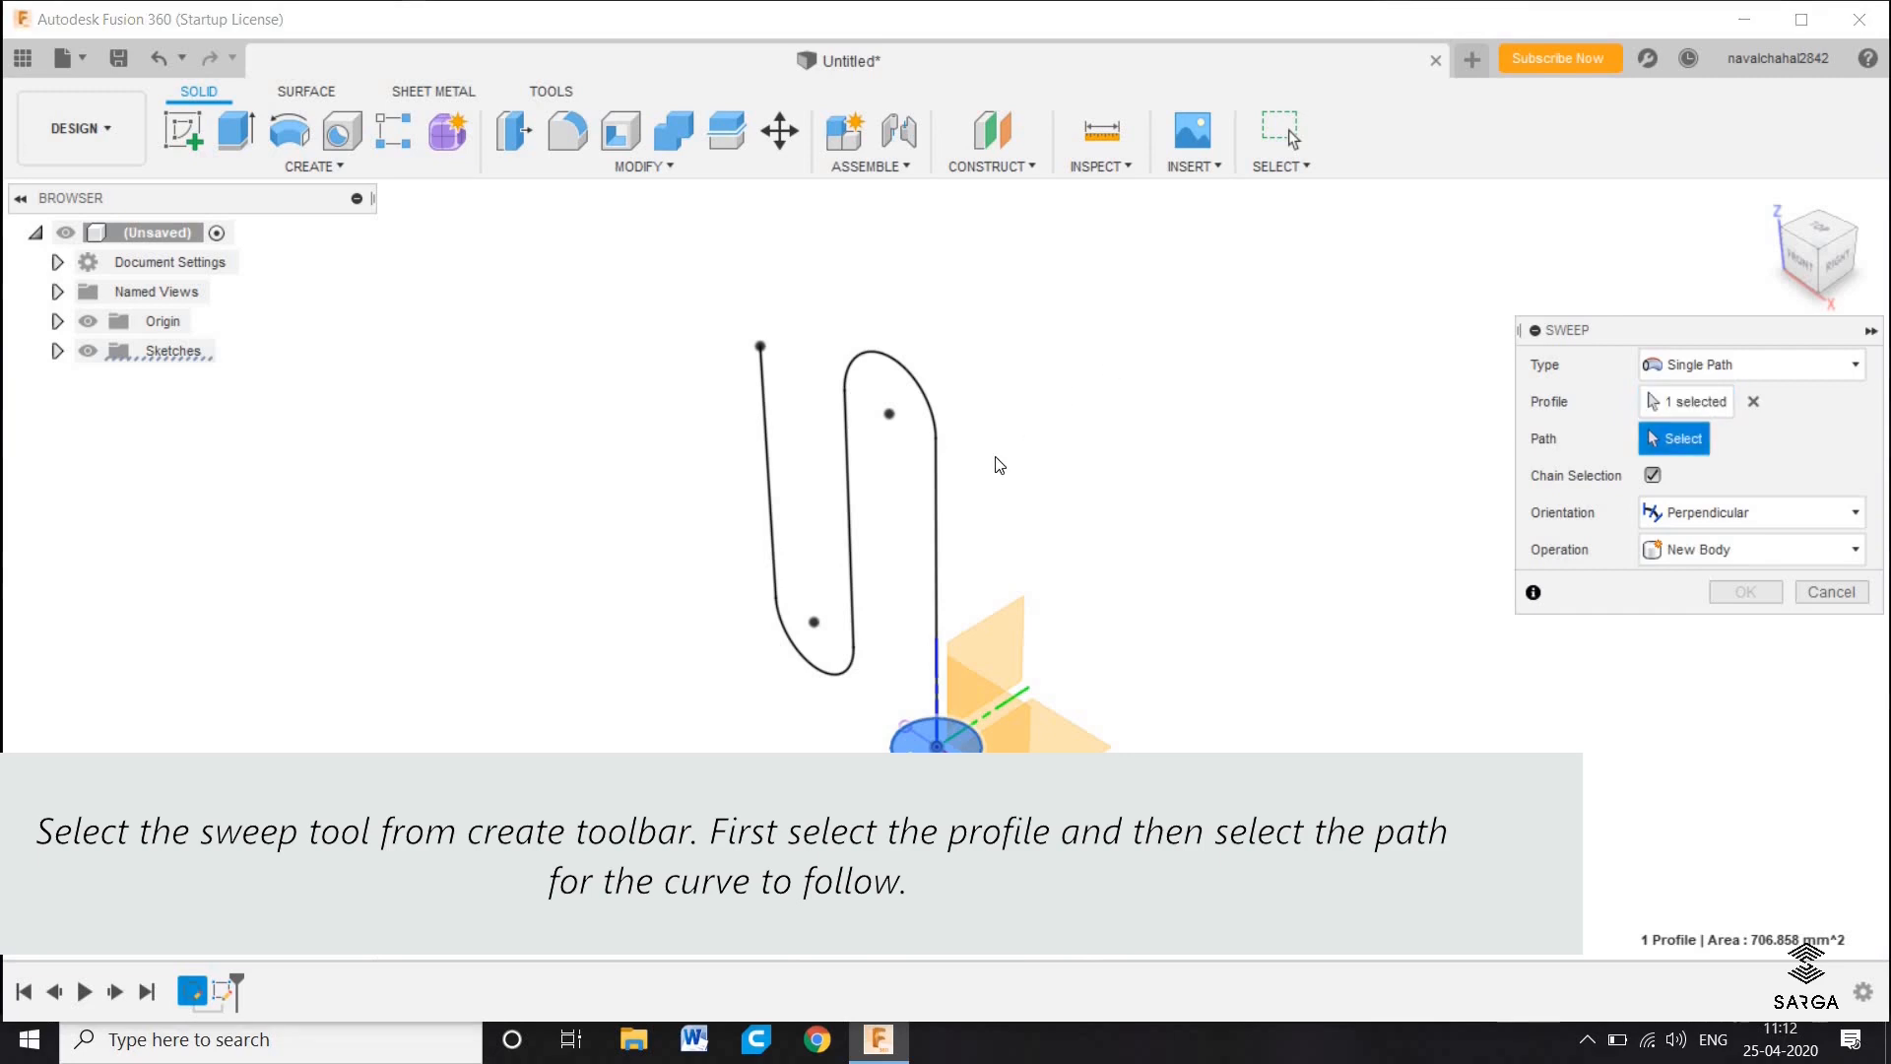
pyautogui.click(936, 504)
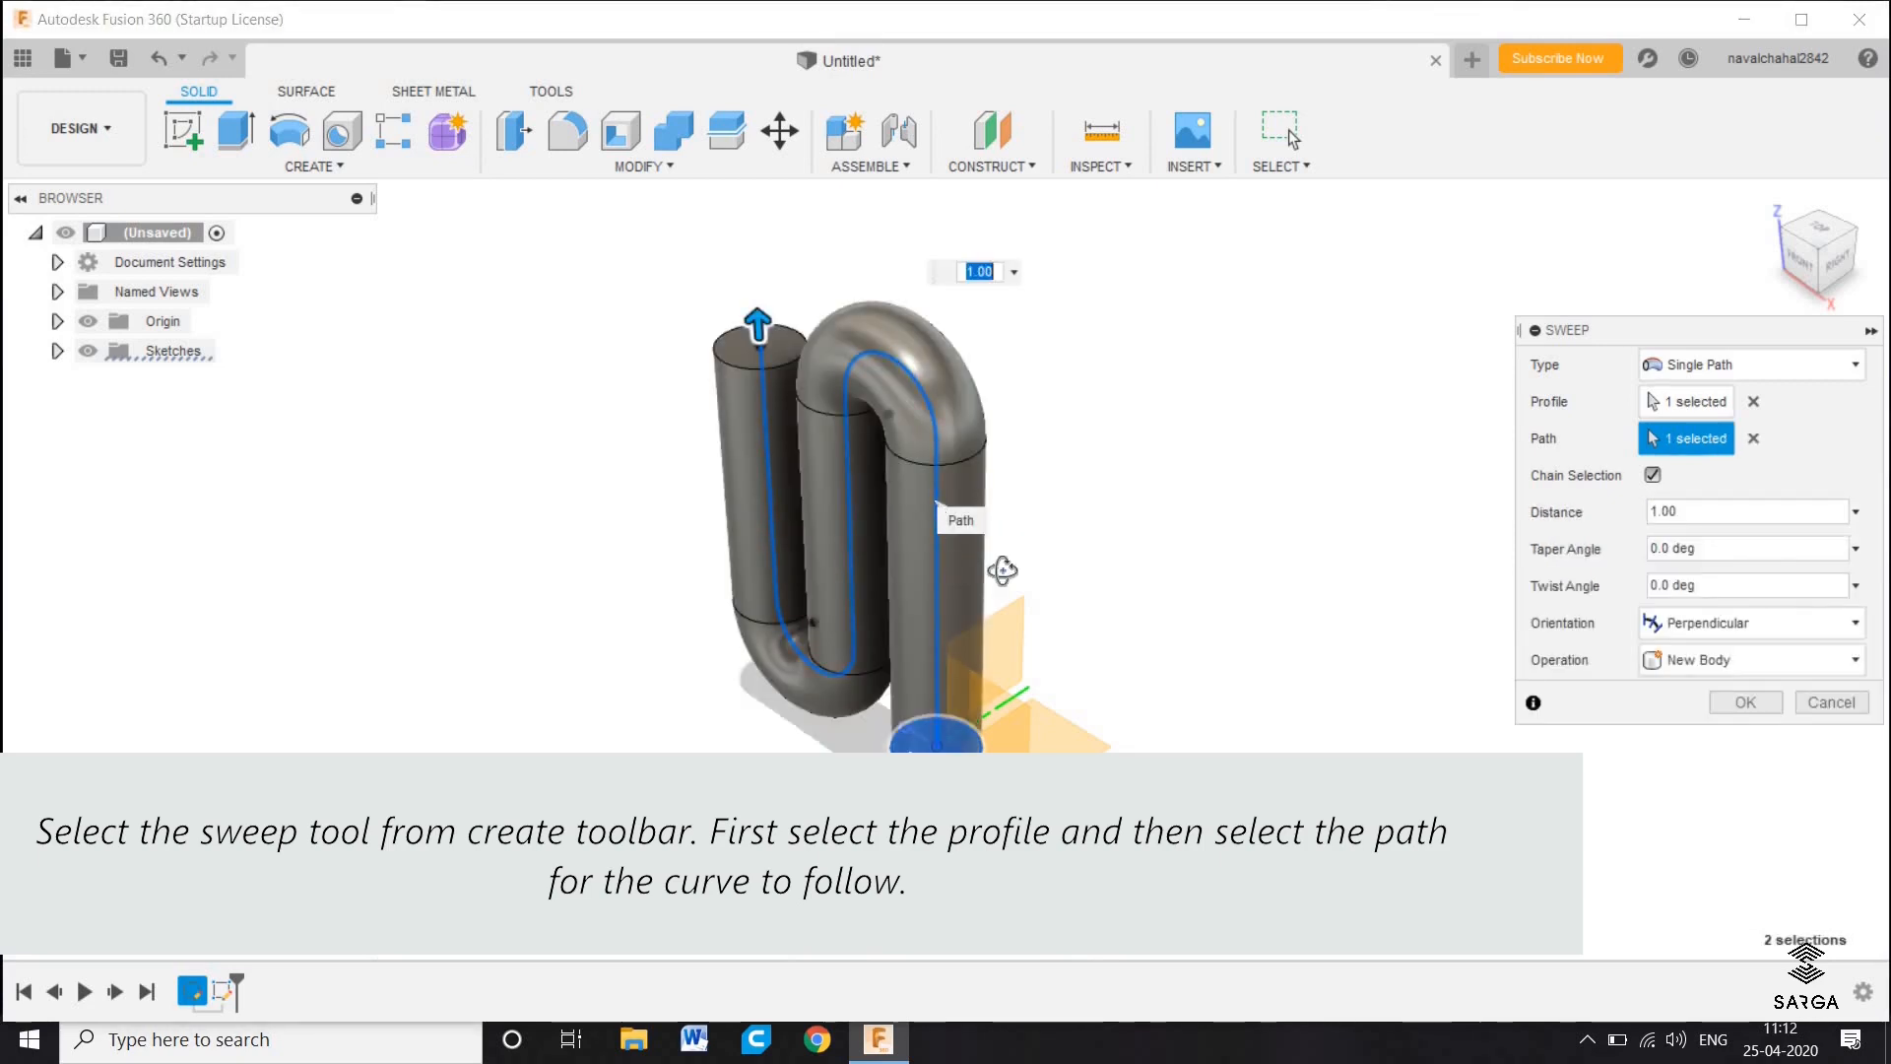
# Shorten the sweep with its distance handle to 0.94, and set the Distance ratio to 0.5
pyautogui.keyDown('shift'); pyautogui.moveTo(1003, 570); pyautogui.dragTo(1081, 507, button='middle'); pyautogui.keyUp('shift')
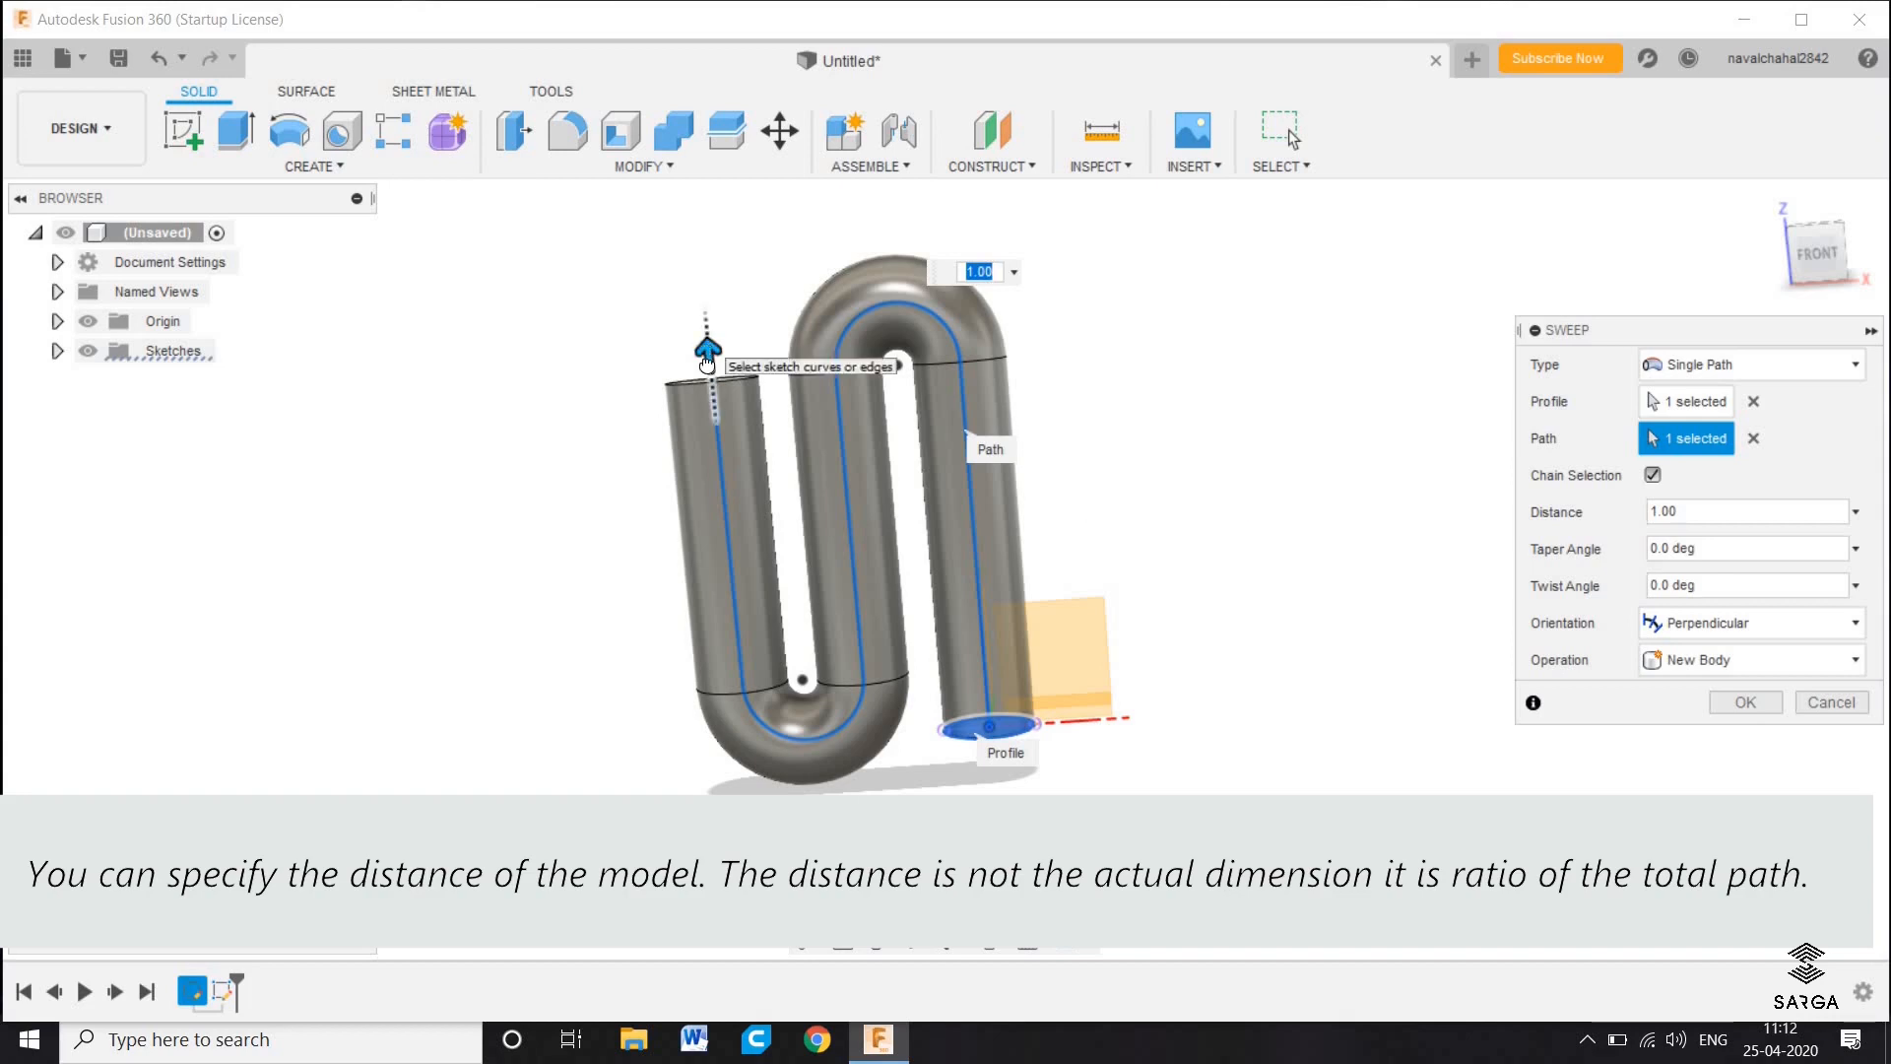
pyautogui.moveTo(709, 346); pyautogui.dragTo(716, 434)
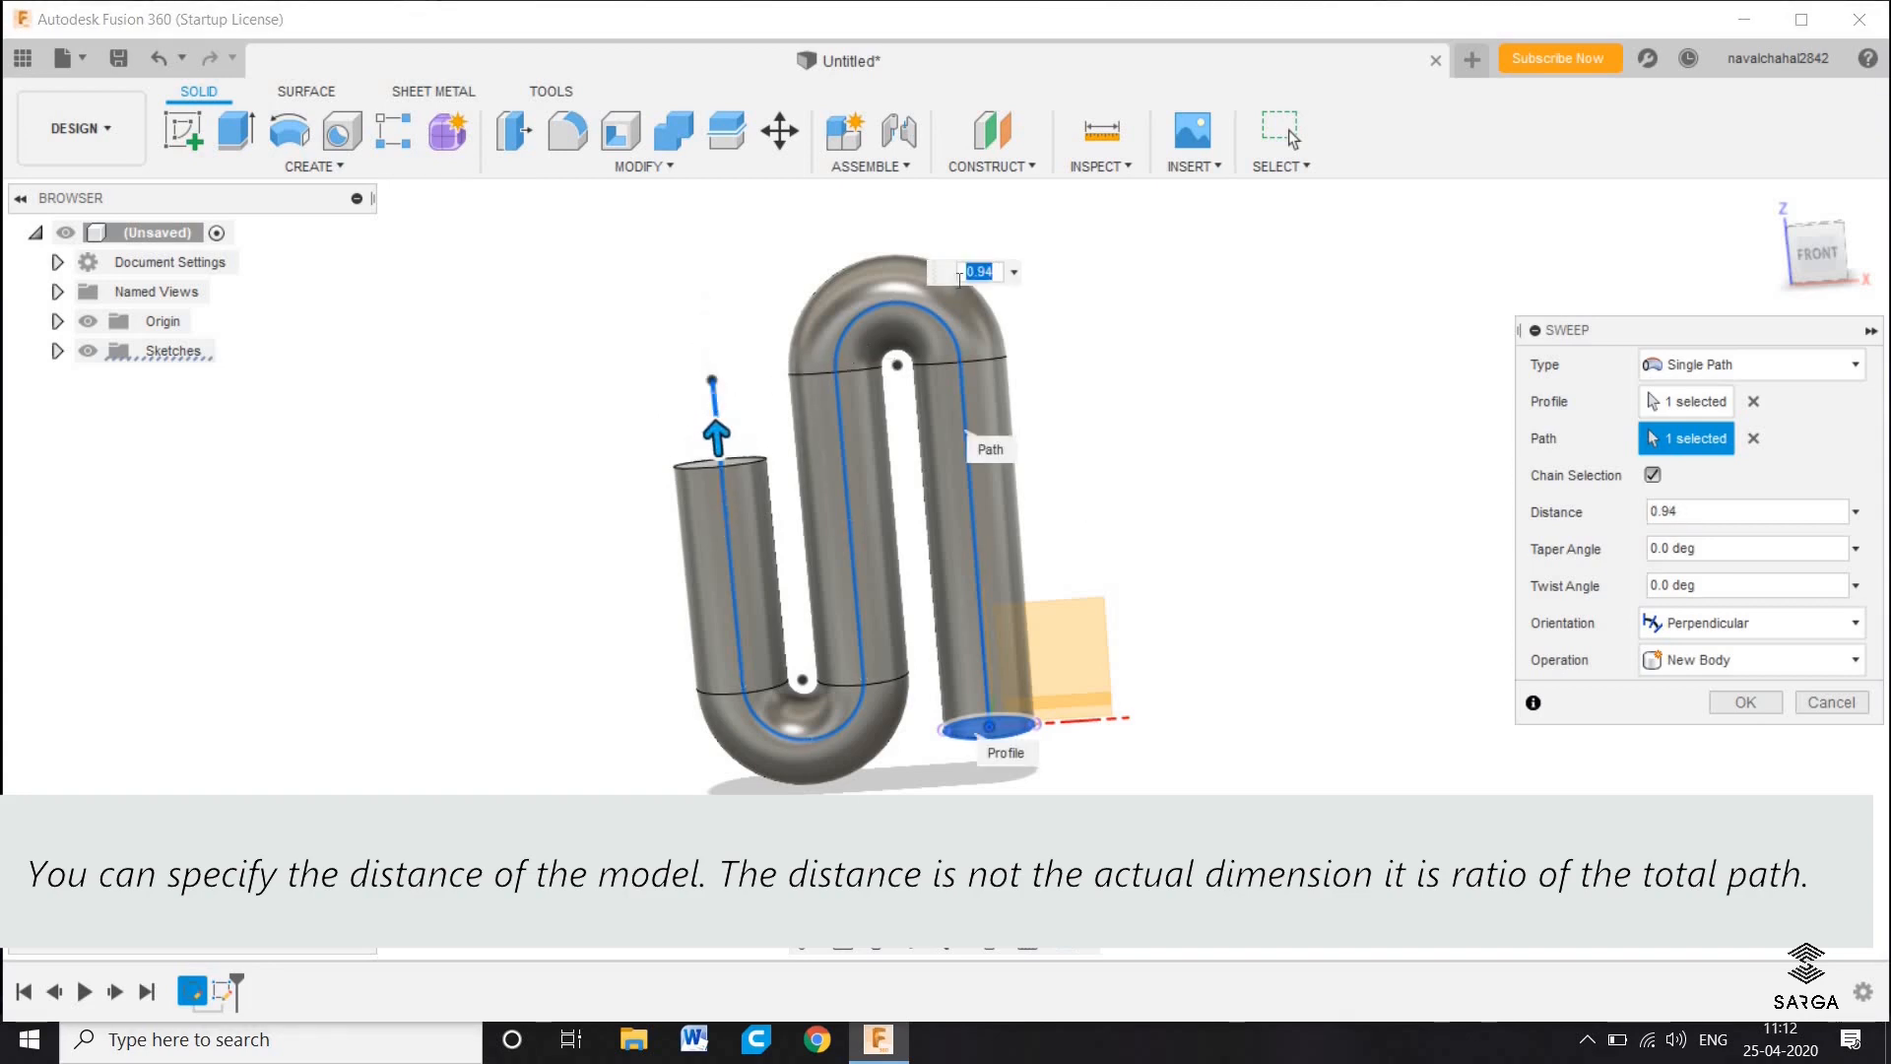
pyautogui.click(969, 273)
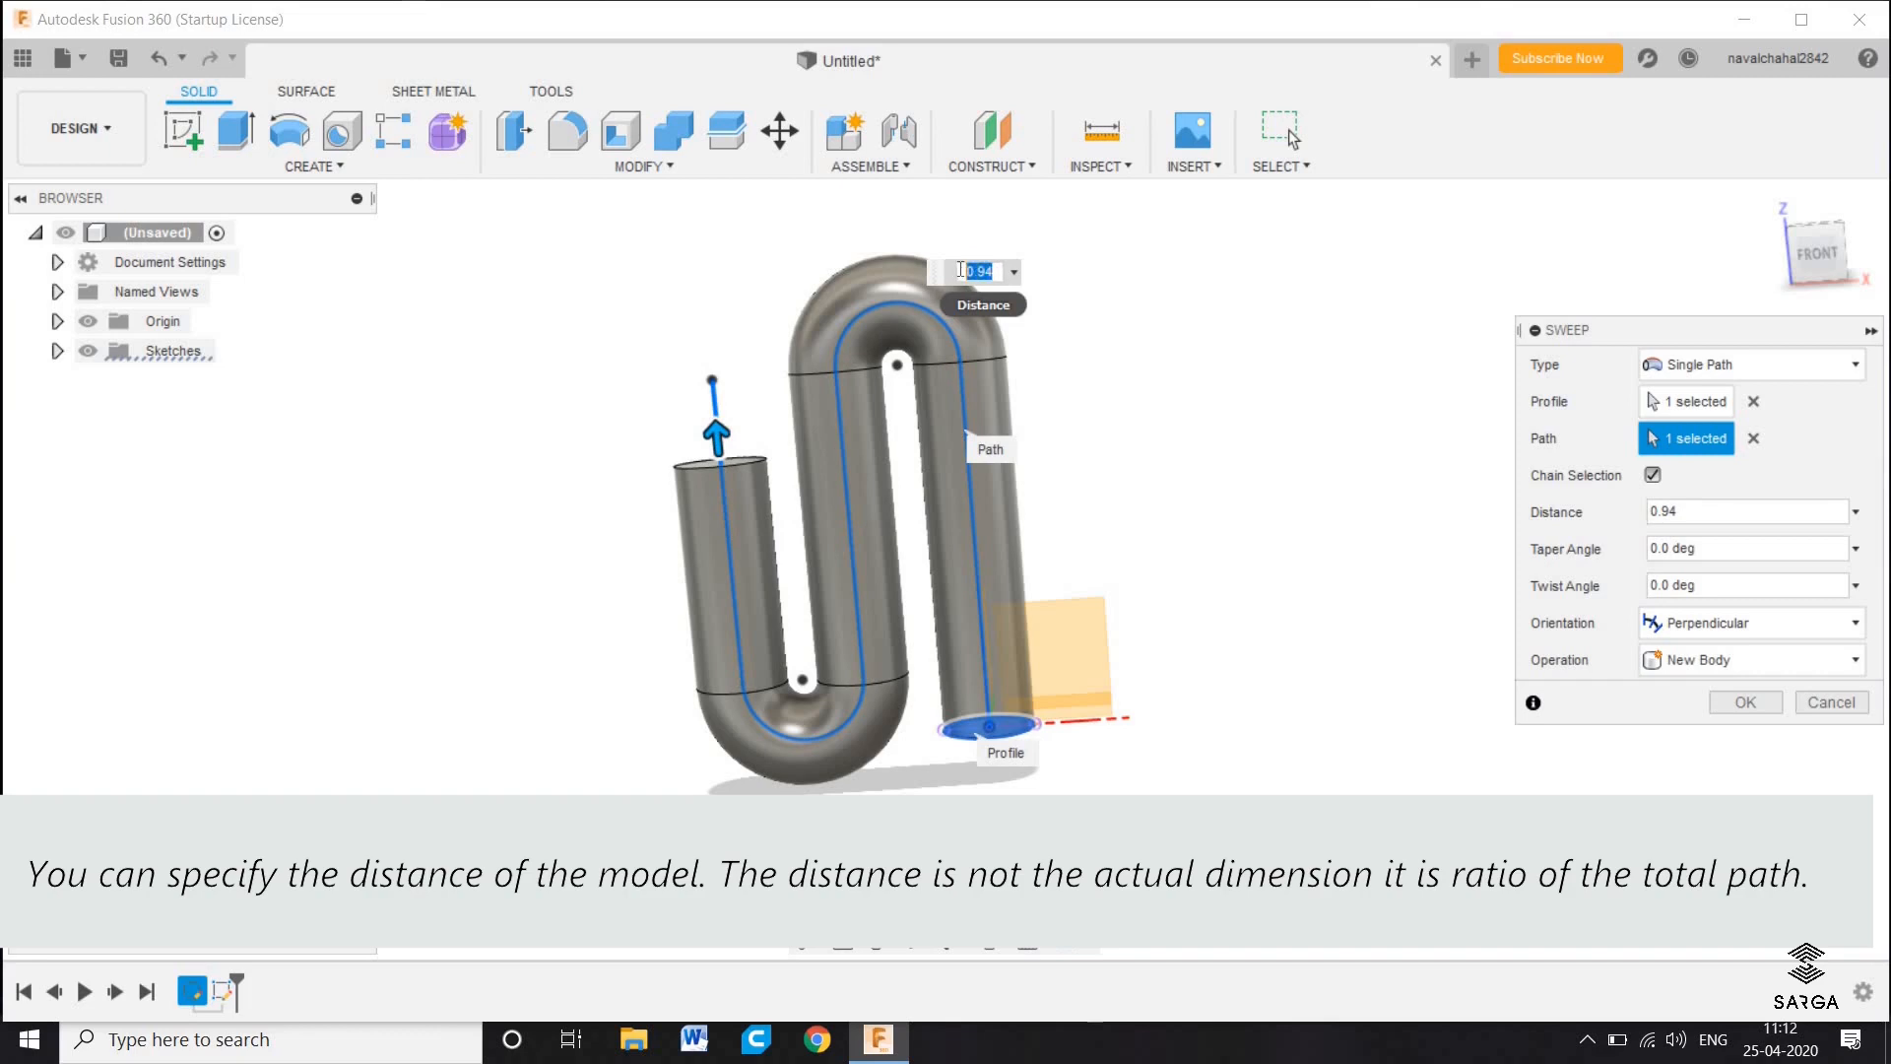
pyautogui.write('0.5')
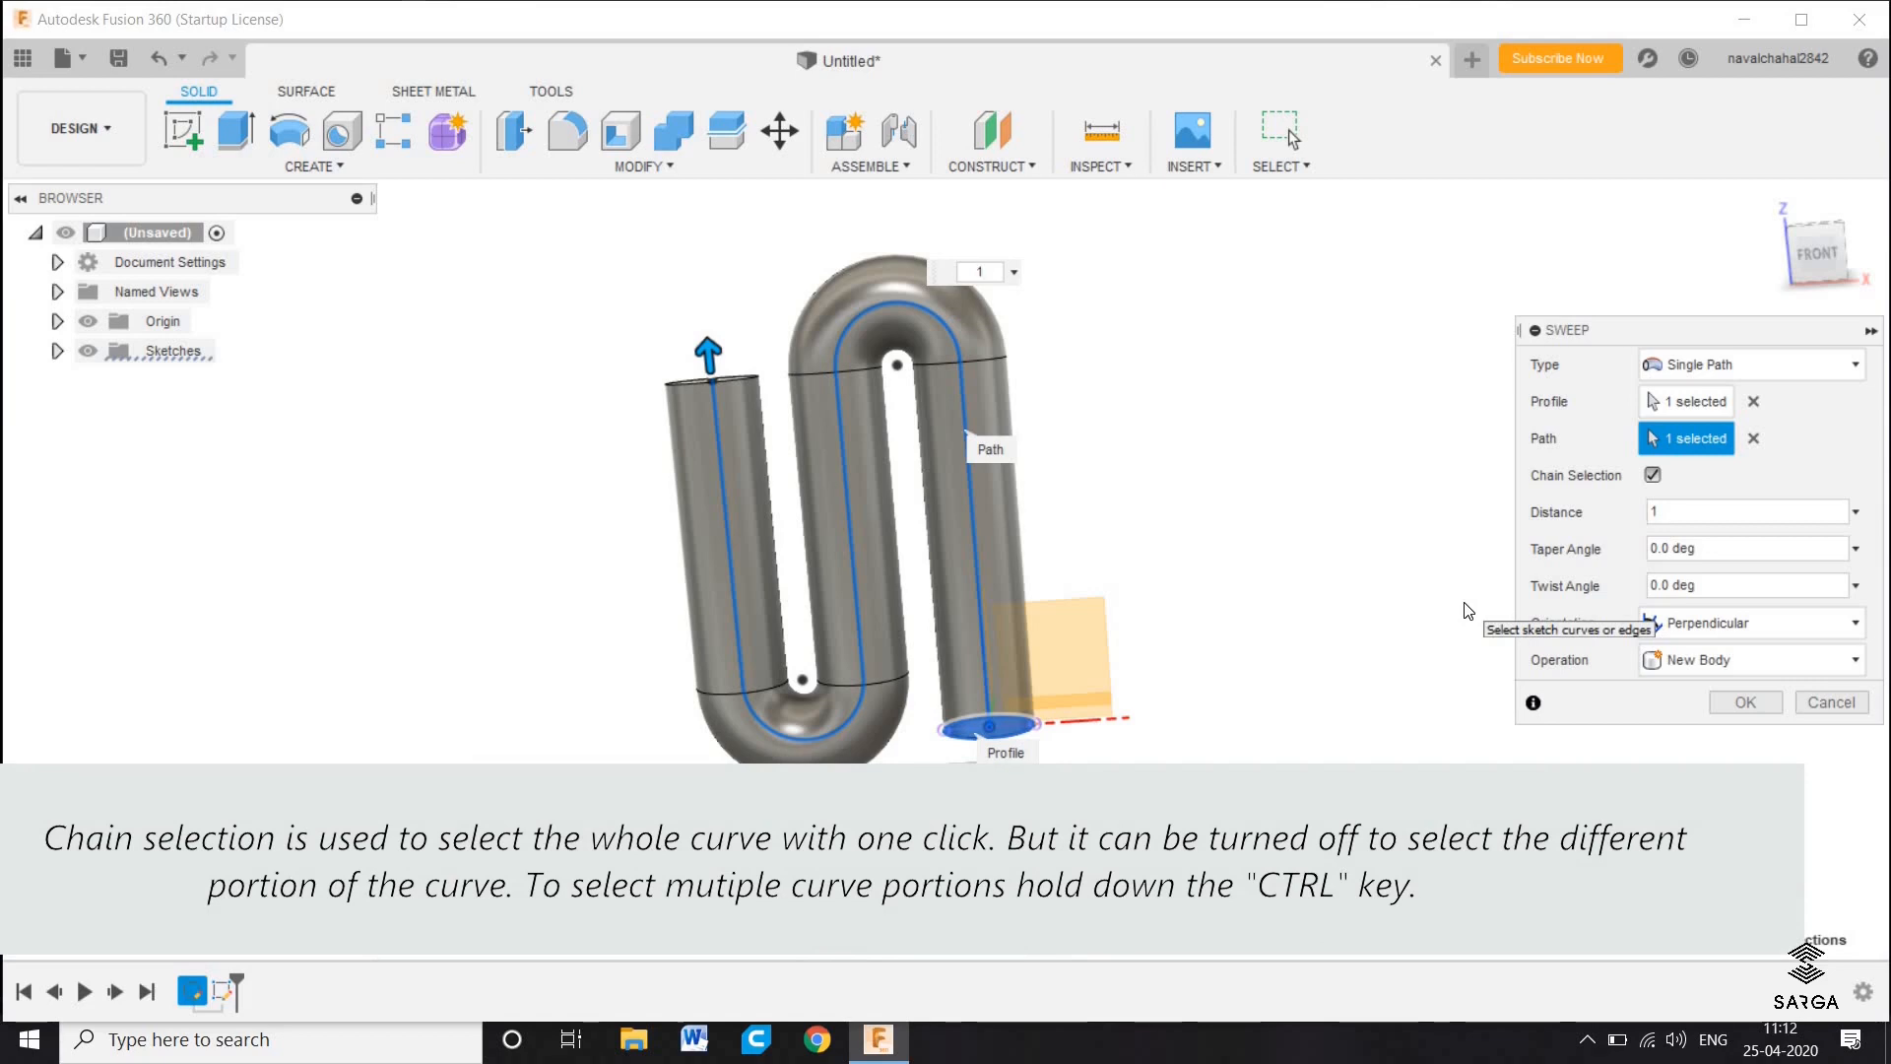
# Clear the sweep path, turn off Chain Selection, and reselect the path's lines and arcs one by one from the profile end
pyautogui.click(1752, 438)
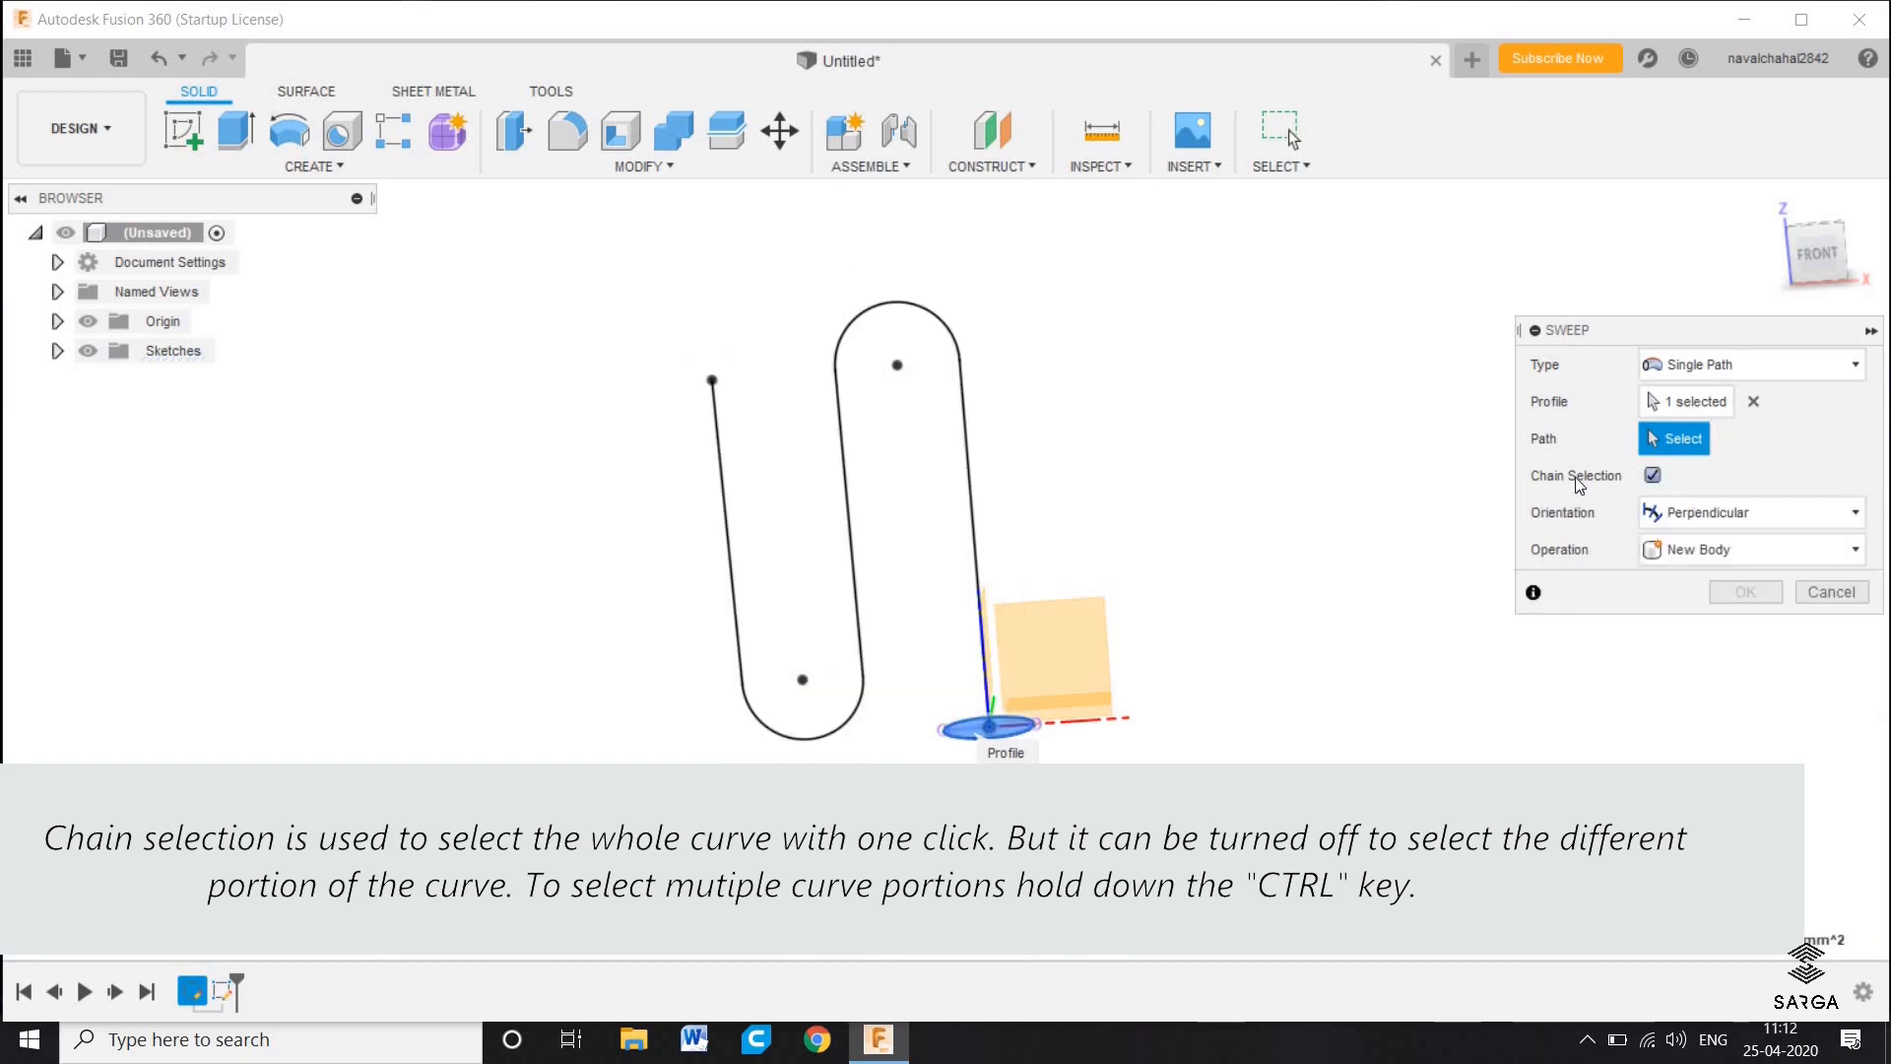
pyautogui.click(1652, 476)
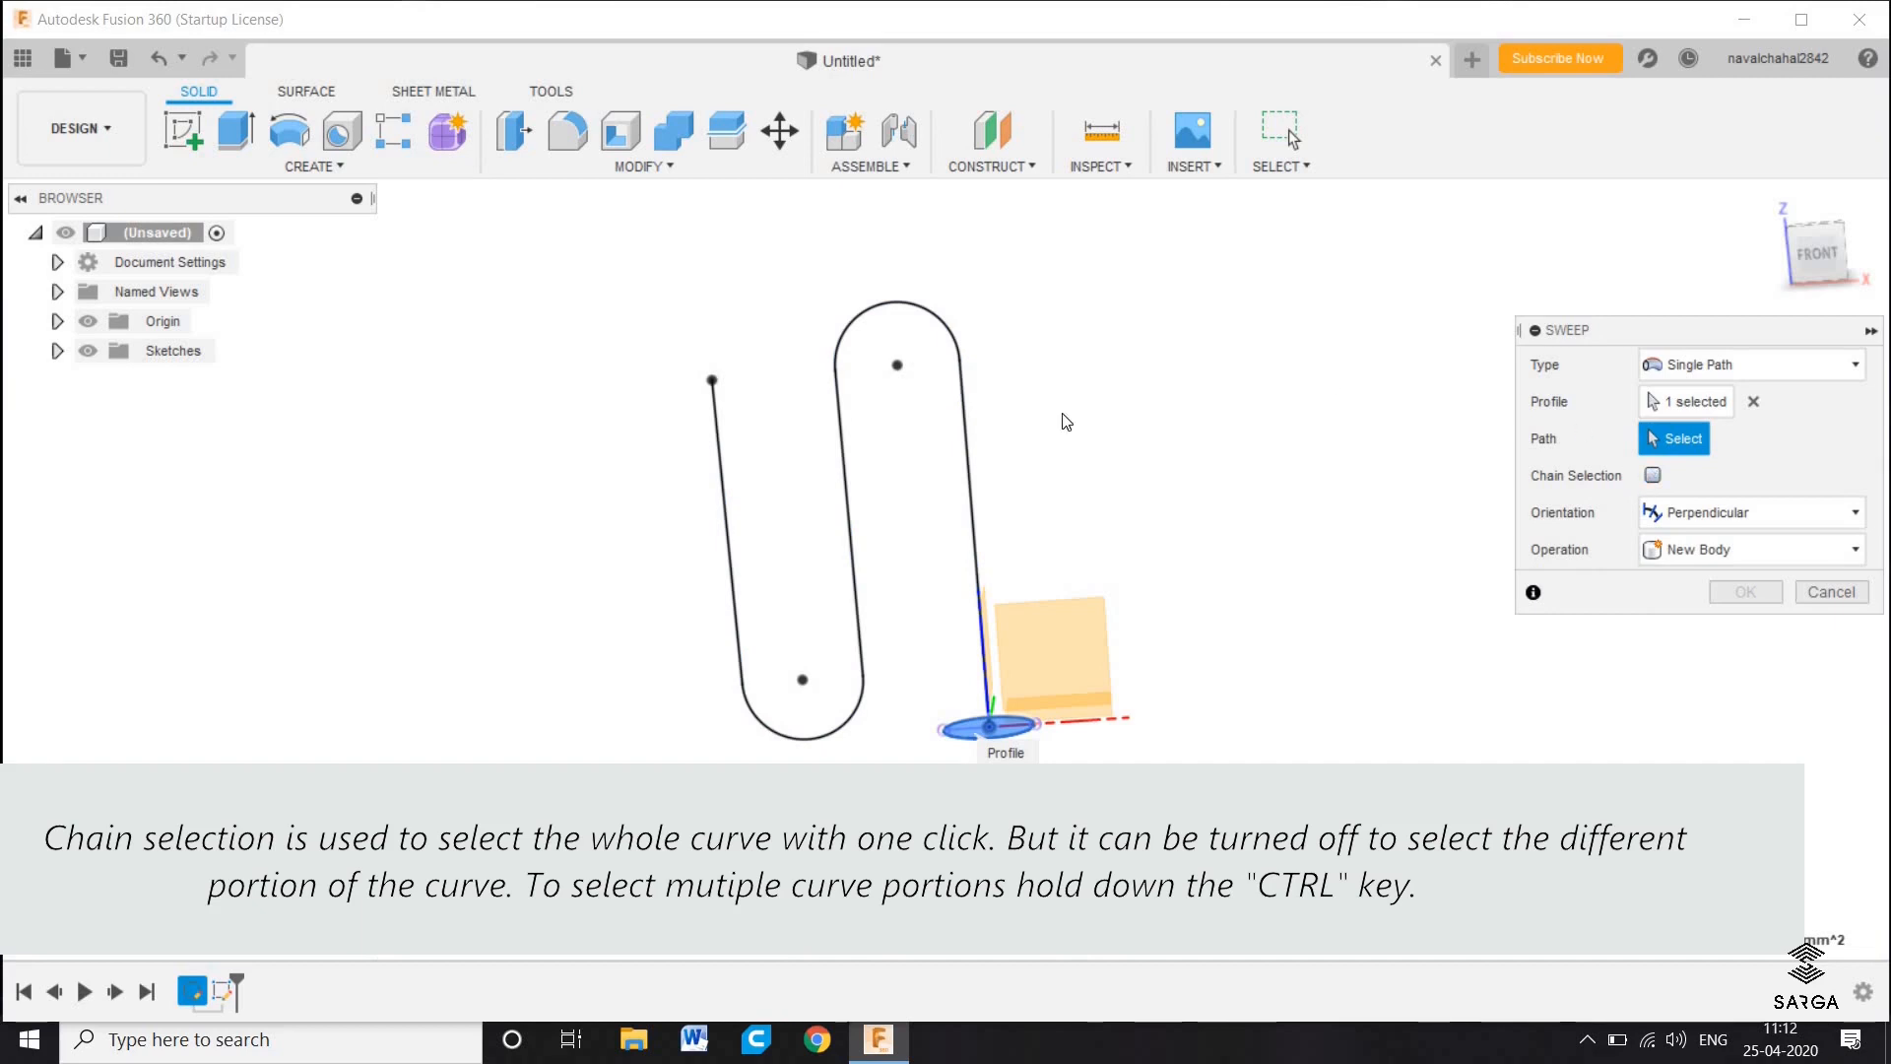
pyautogui.click(965, 445)
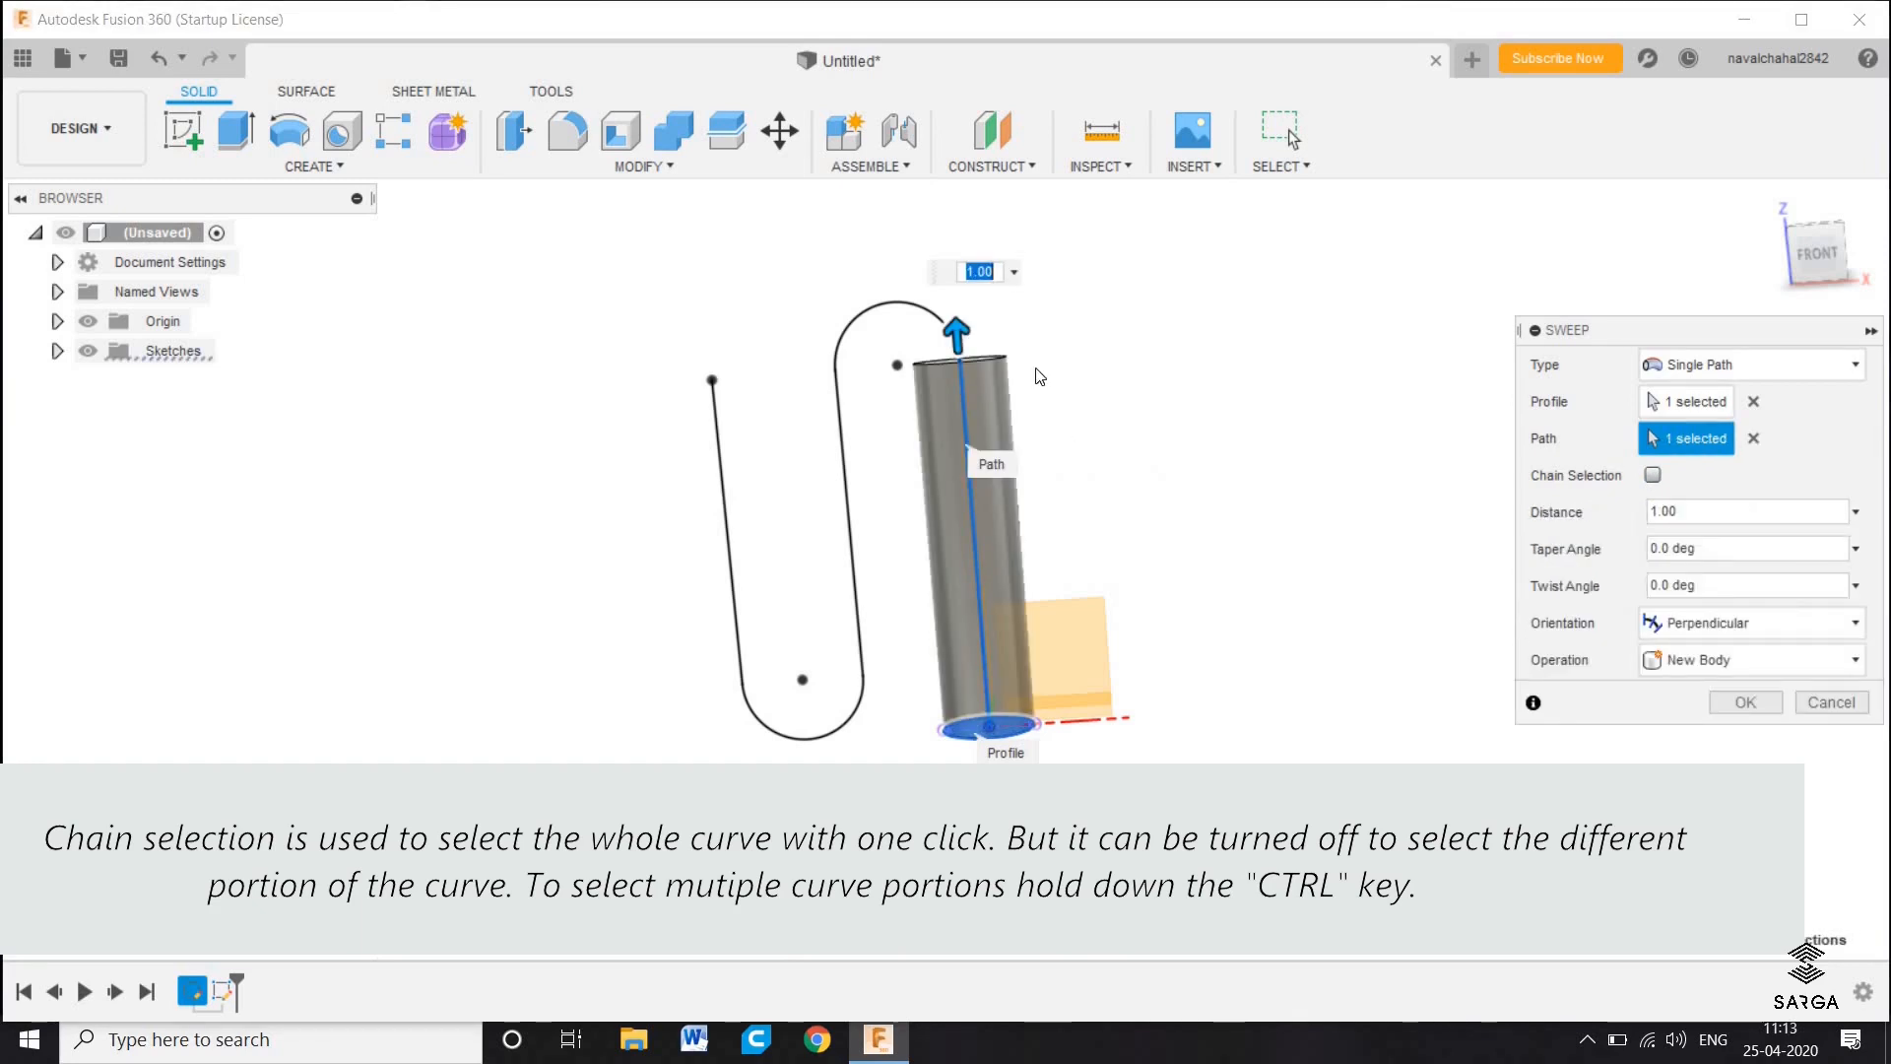
pyautogui.keyDown('ctrl'); pyautogui.click(876, 310); pyautogui.keyUp('ctrl')
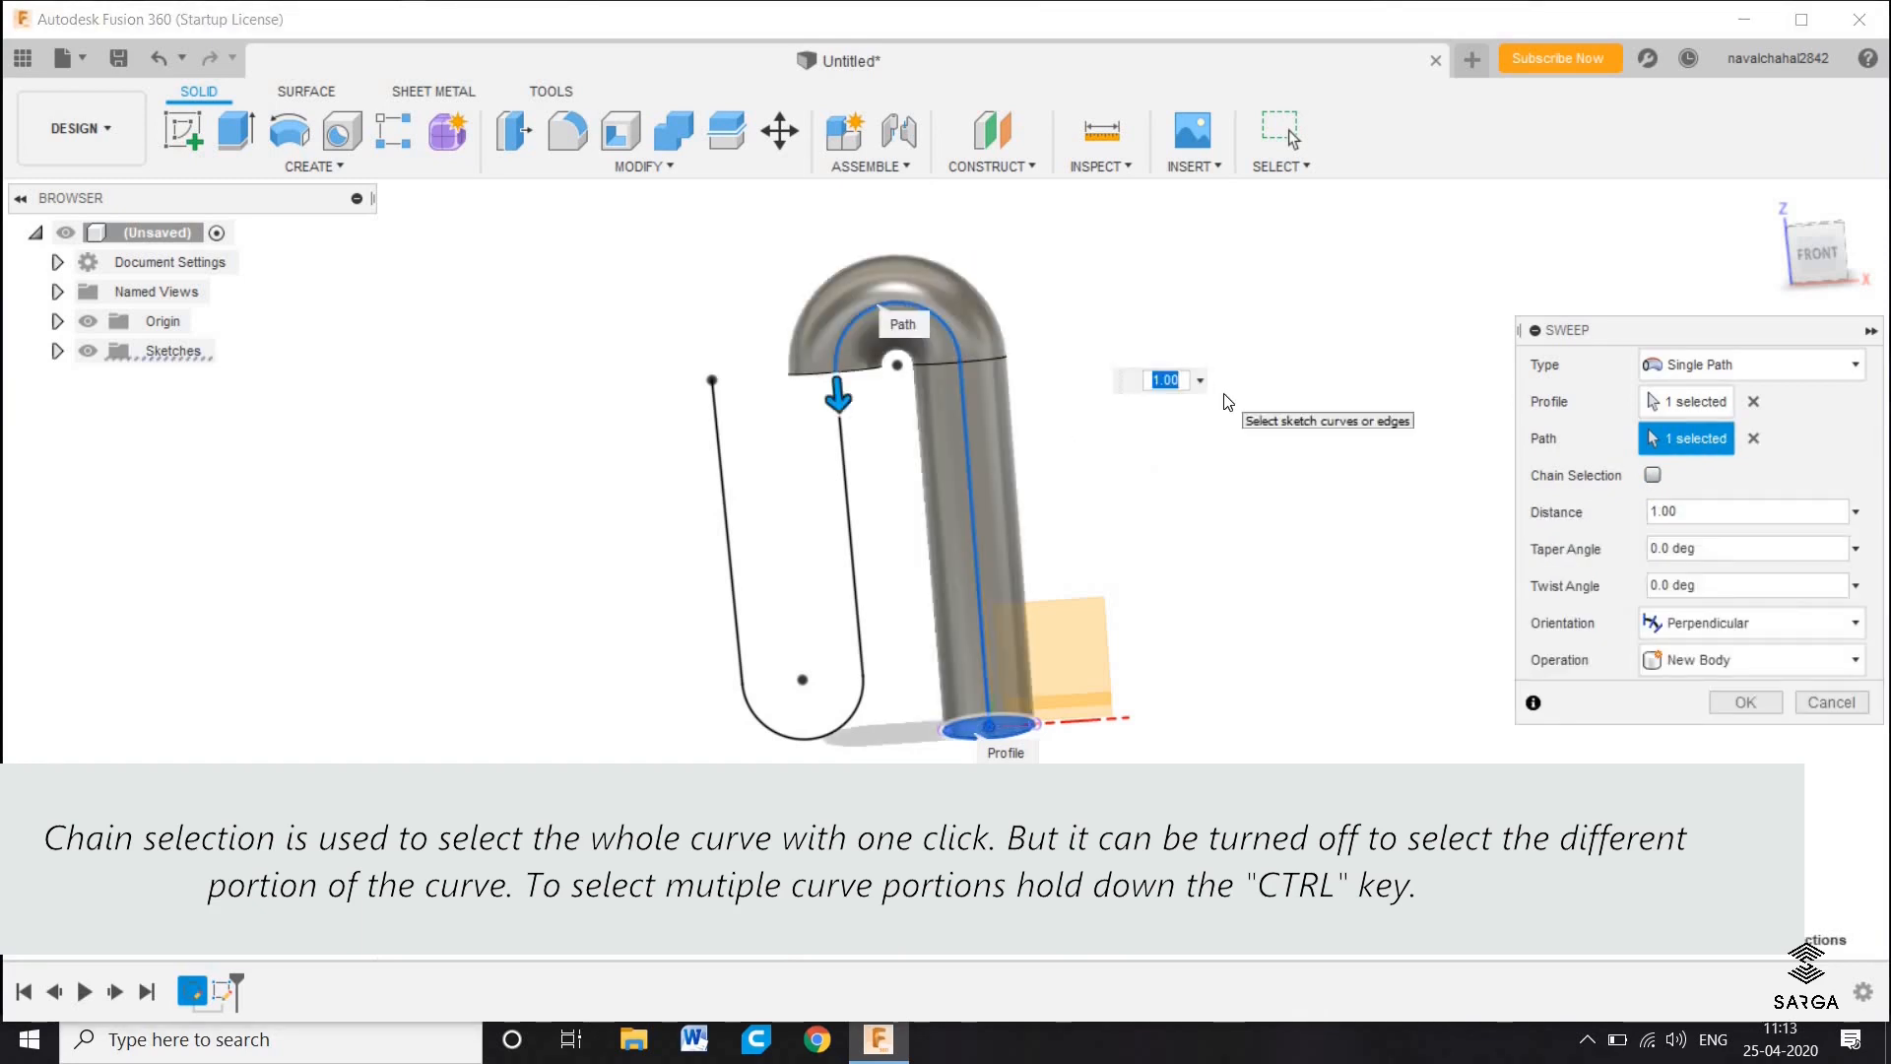
pyautogui.keyDown('ctrl'); pyautogui.click(846, 498); pyautogui.keyUp('ctrl')
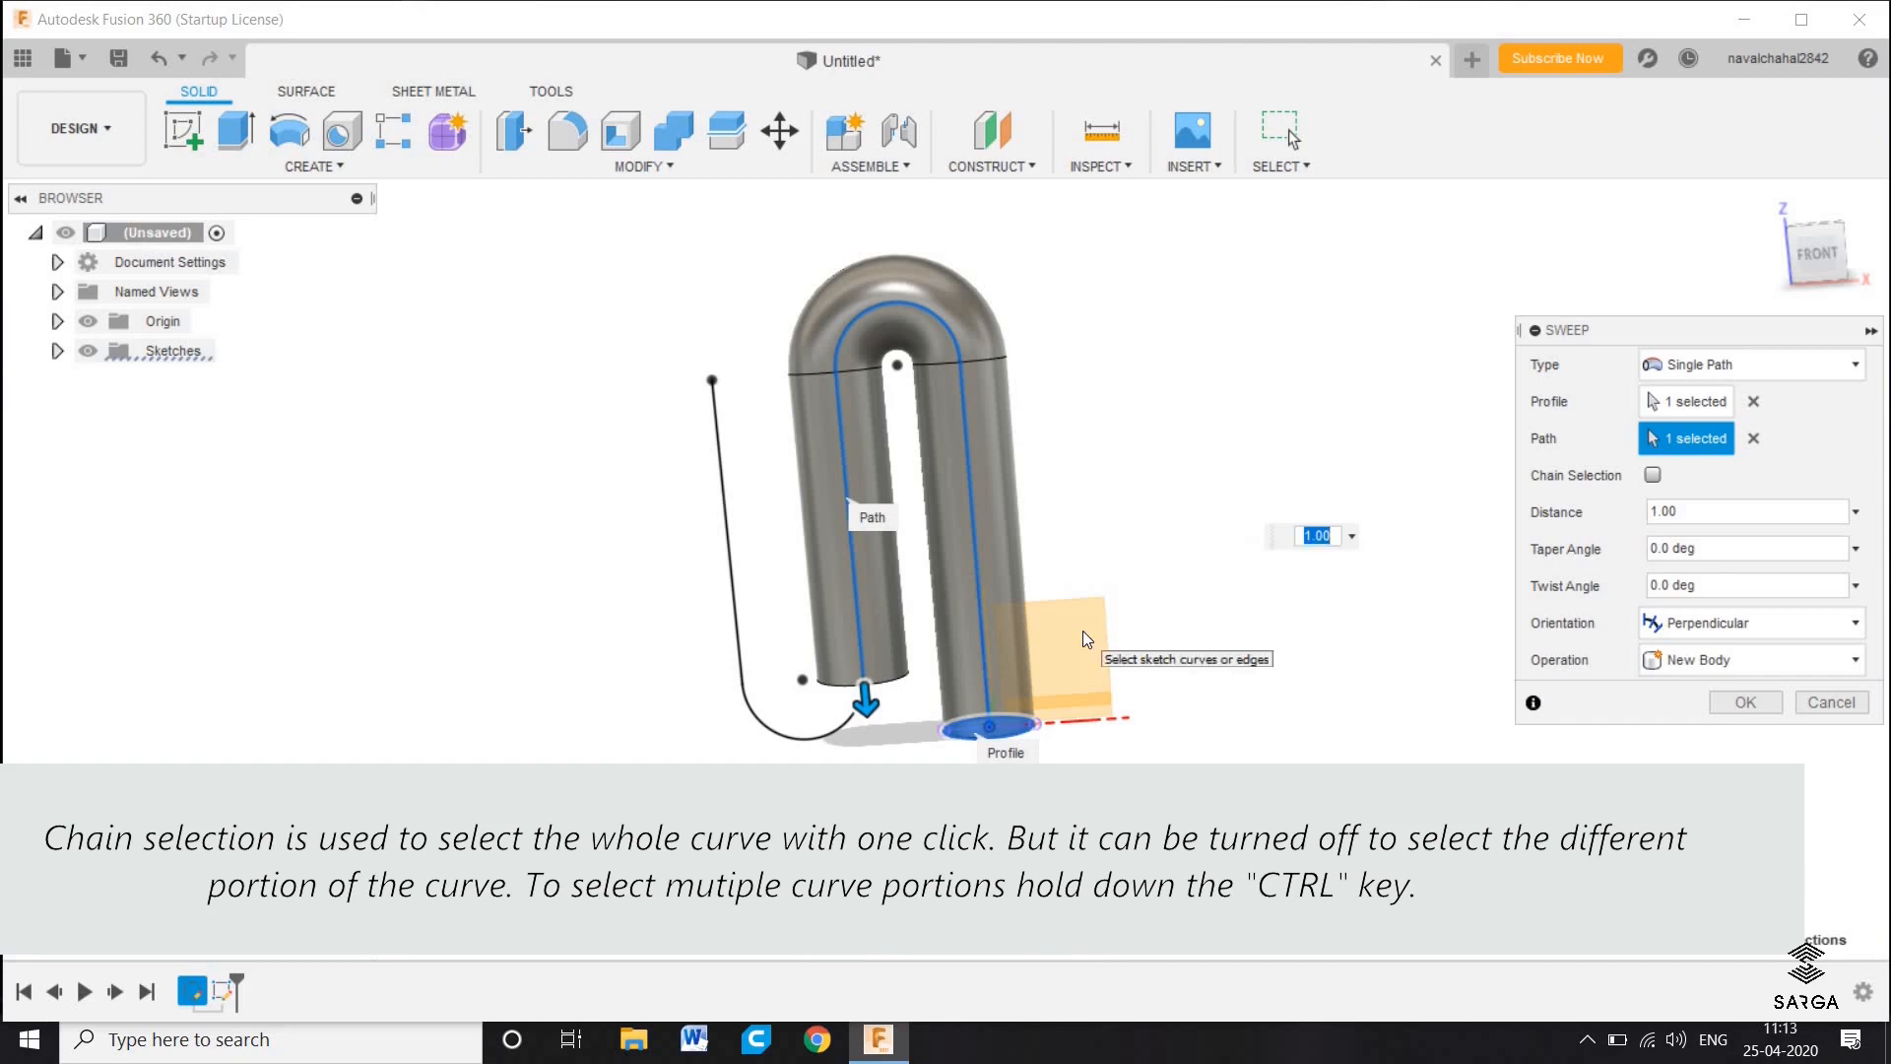
pyautogui.keyDown('ctrl'); pyautogui.click(741, 689); pyautogui.keyUp('ctrl')
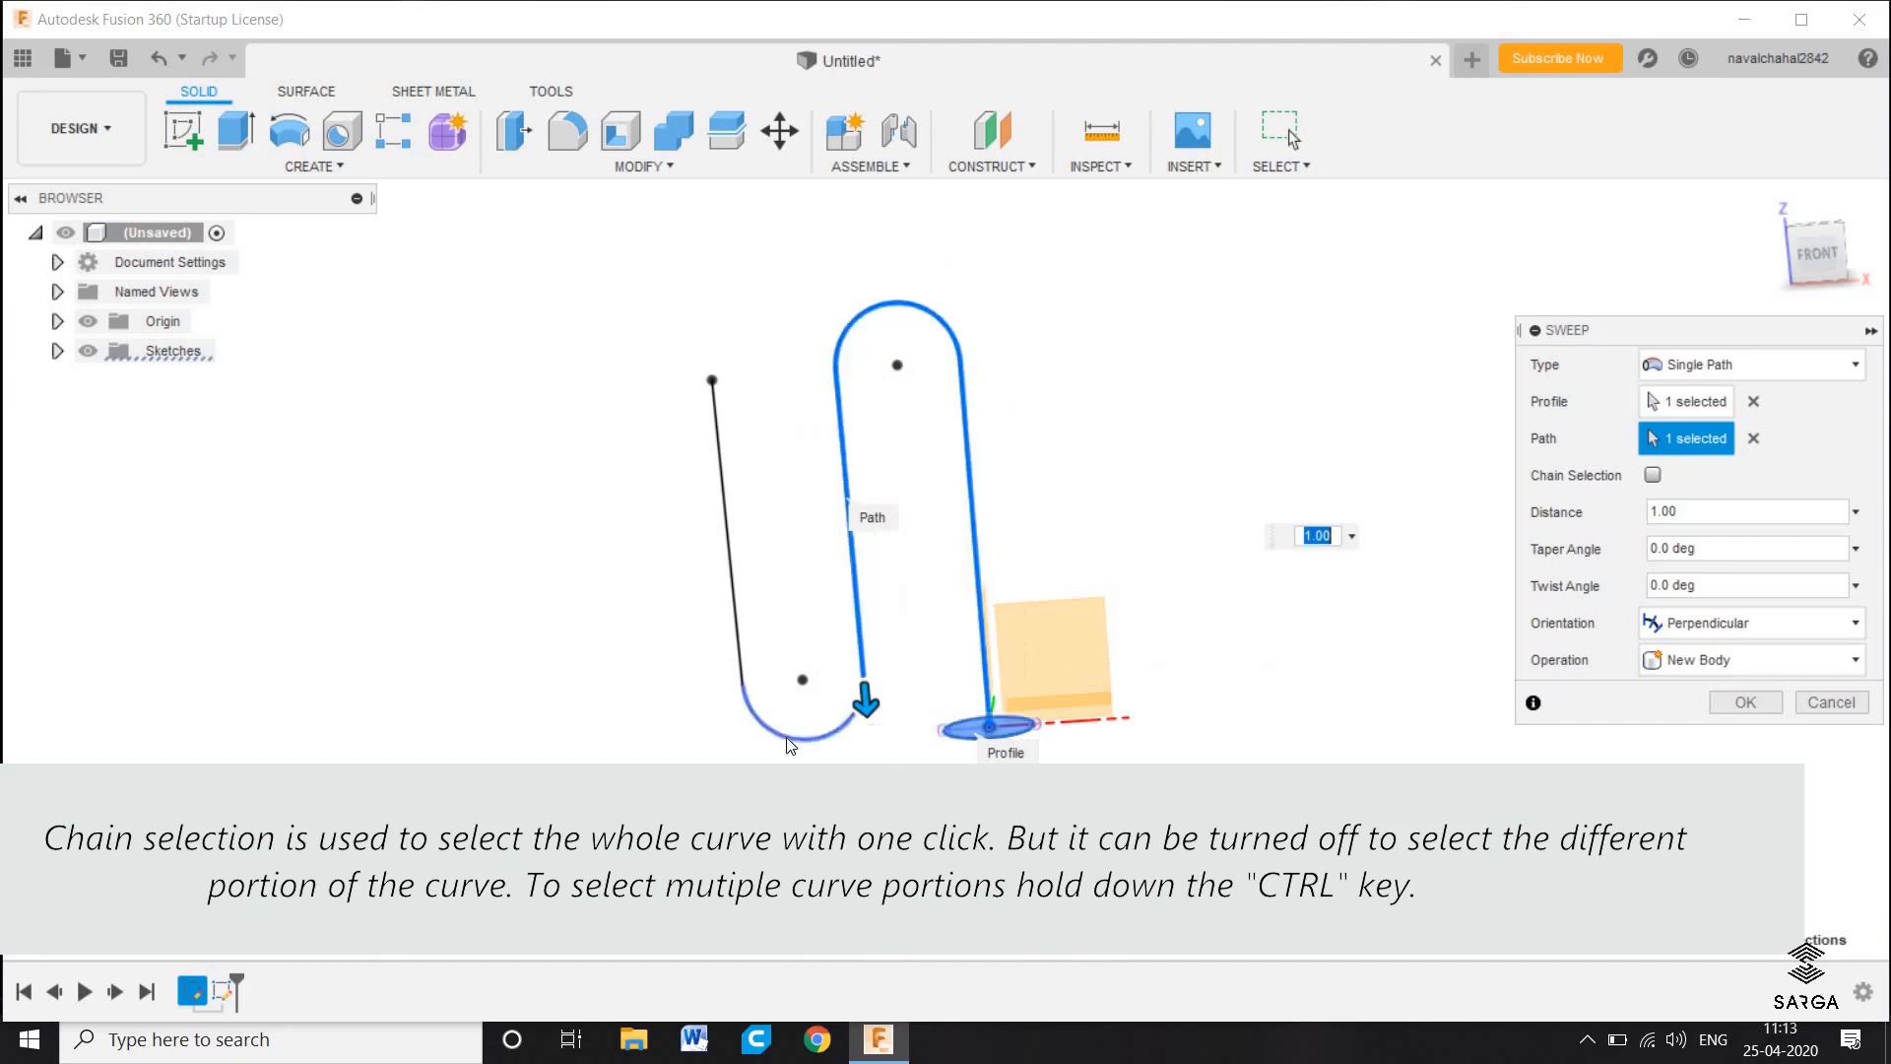
pyautogui.keyDown('ctrl'); pyautogui.click(735, 657); pyautogui.keyUp('ctrl')
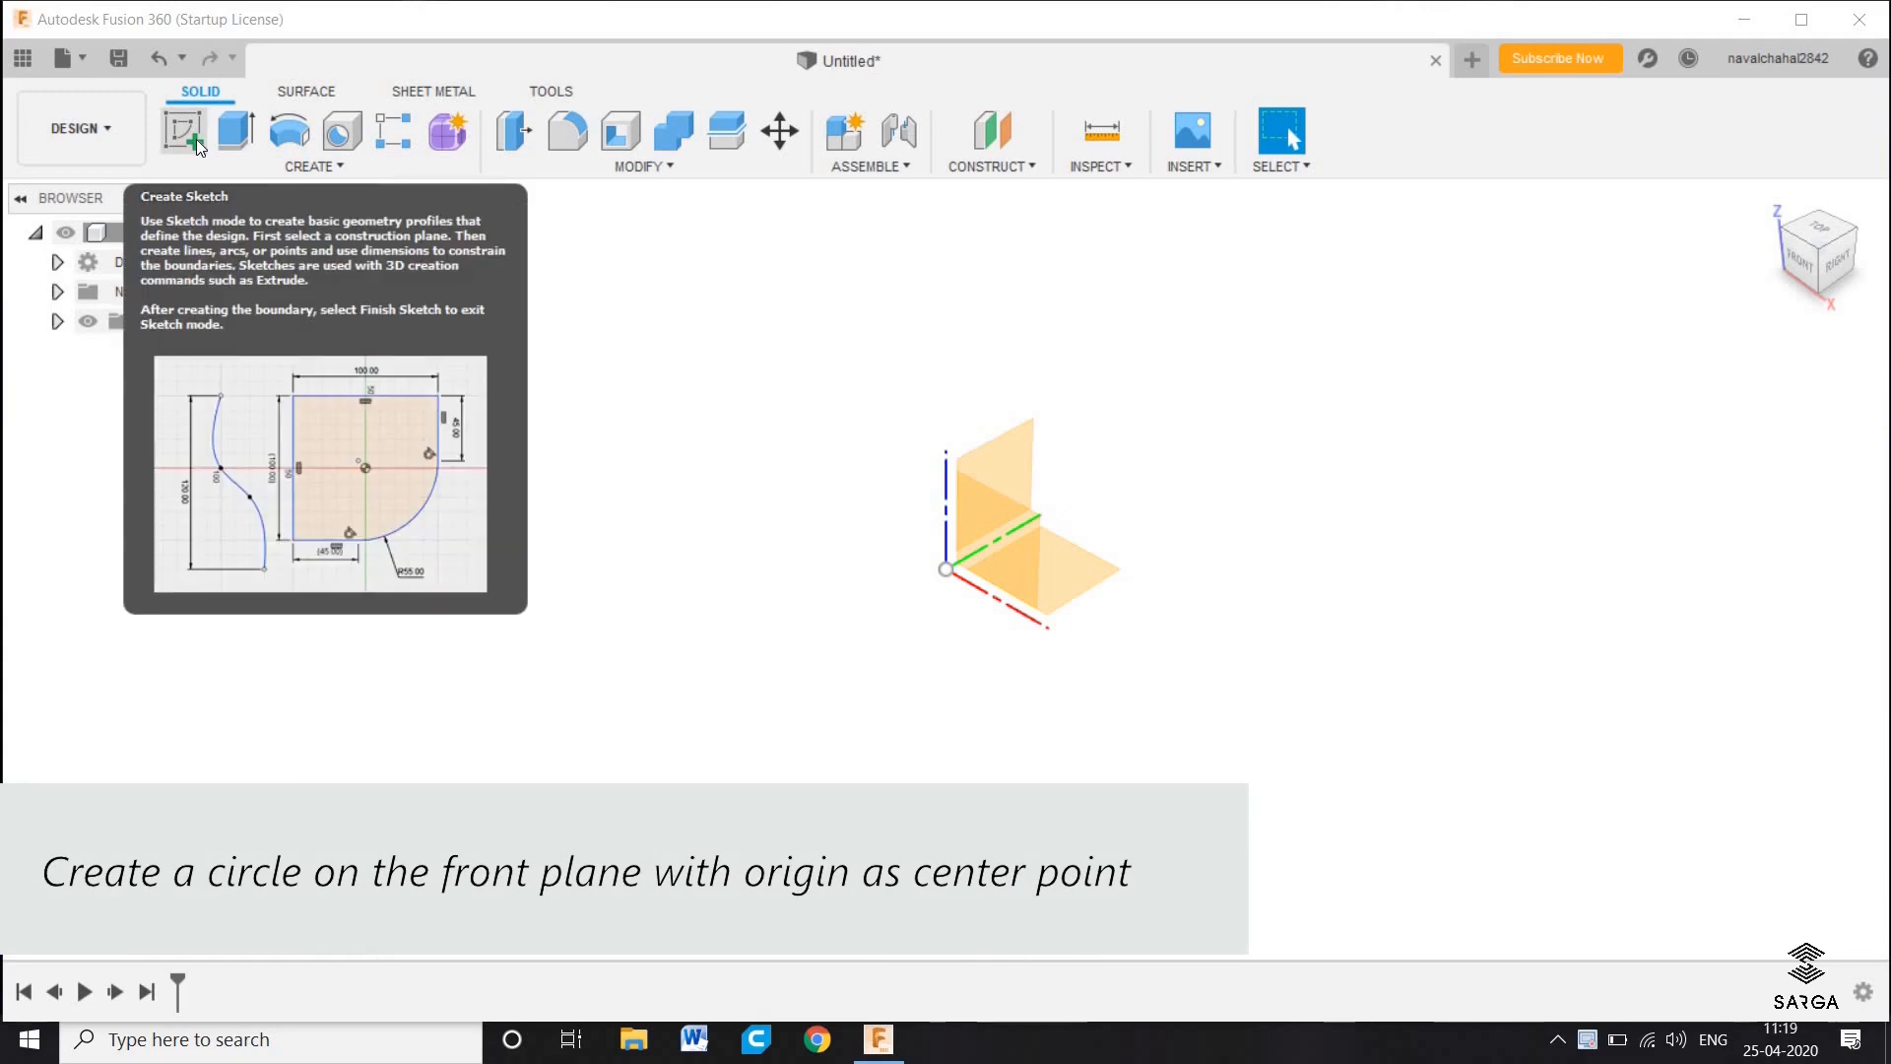
# In the new design, sketch a 30 mm diameter circle centred on the origin on the front plane and finish the sketch
pyautogui.click(197, 139)
pyautogui.click(1029, 565)
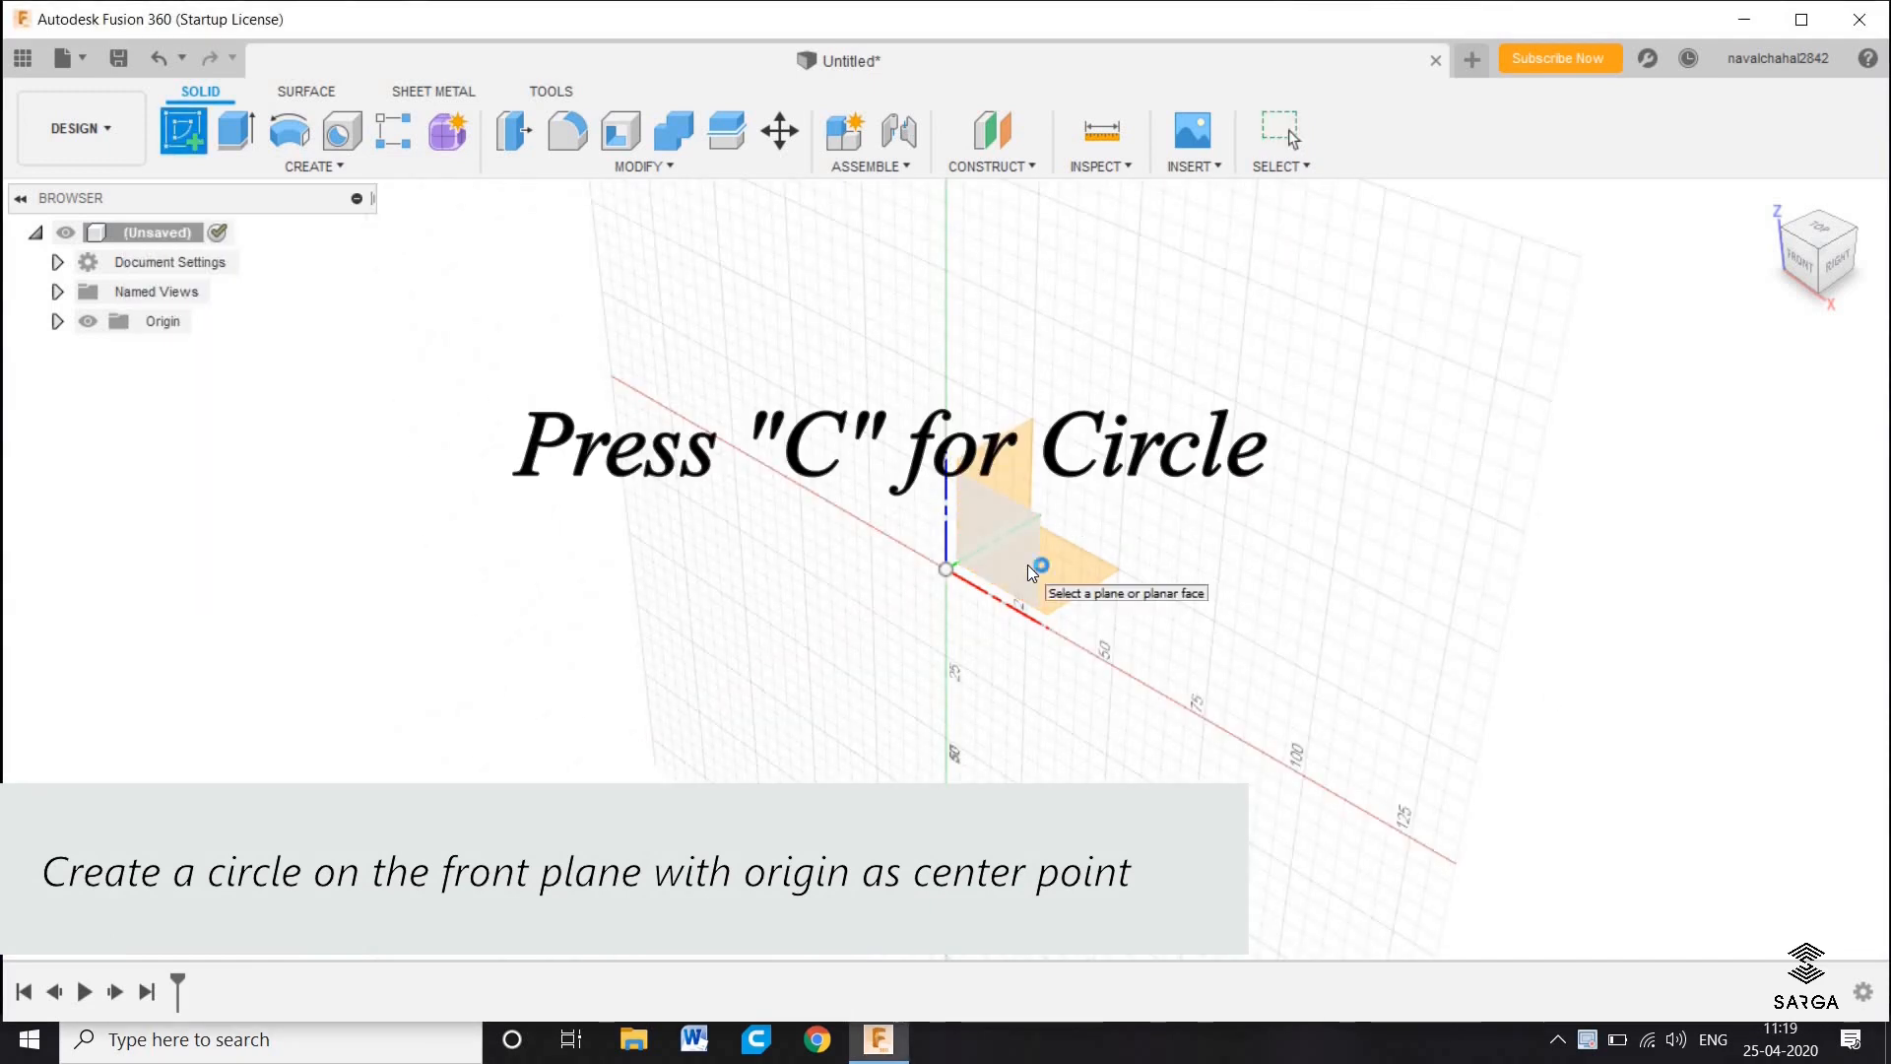
pyautogui.click(1029, 568)
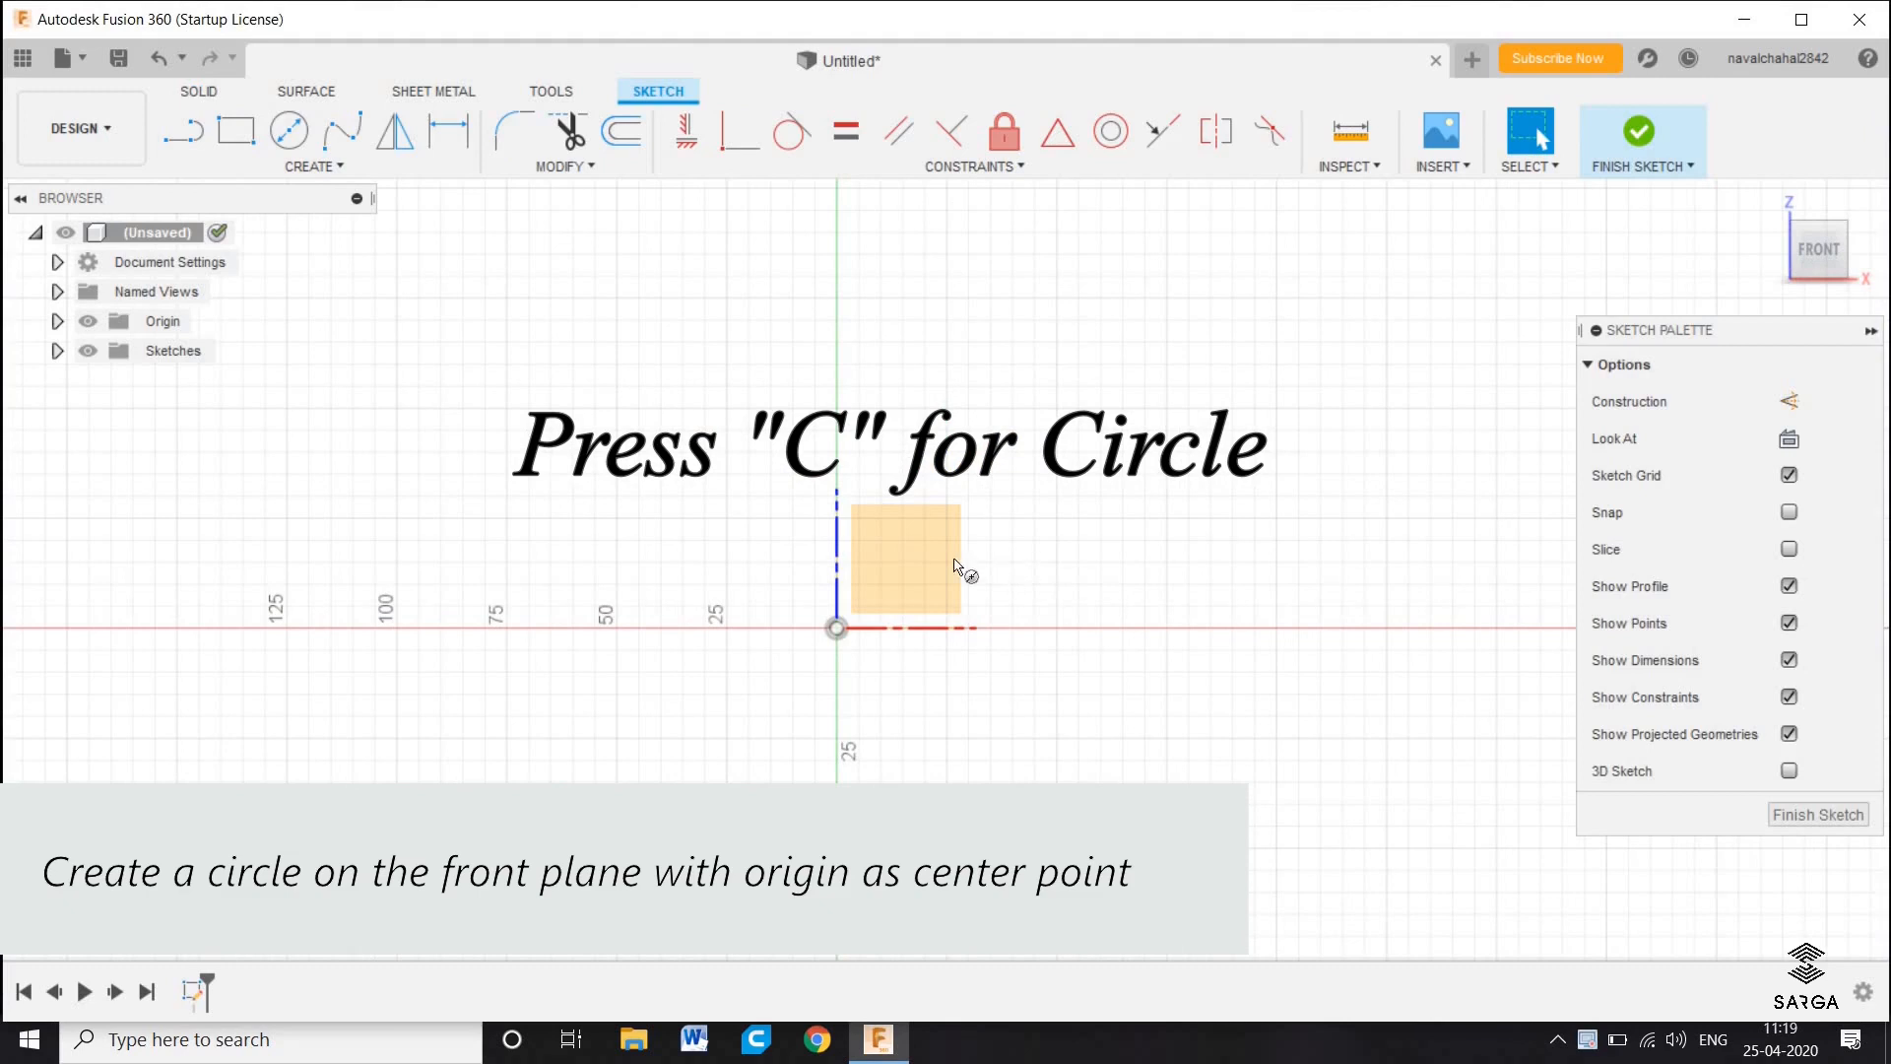
pyautogui.press('c')
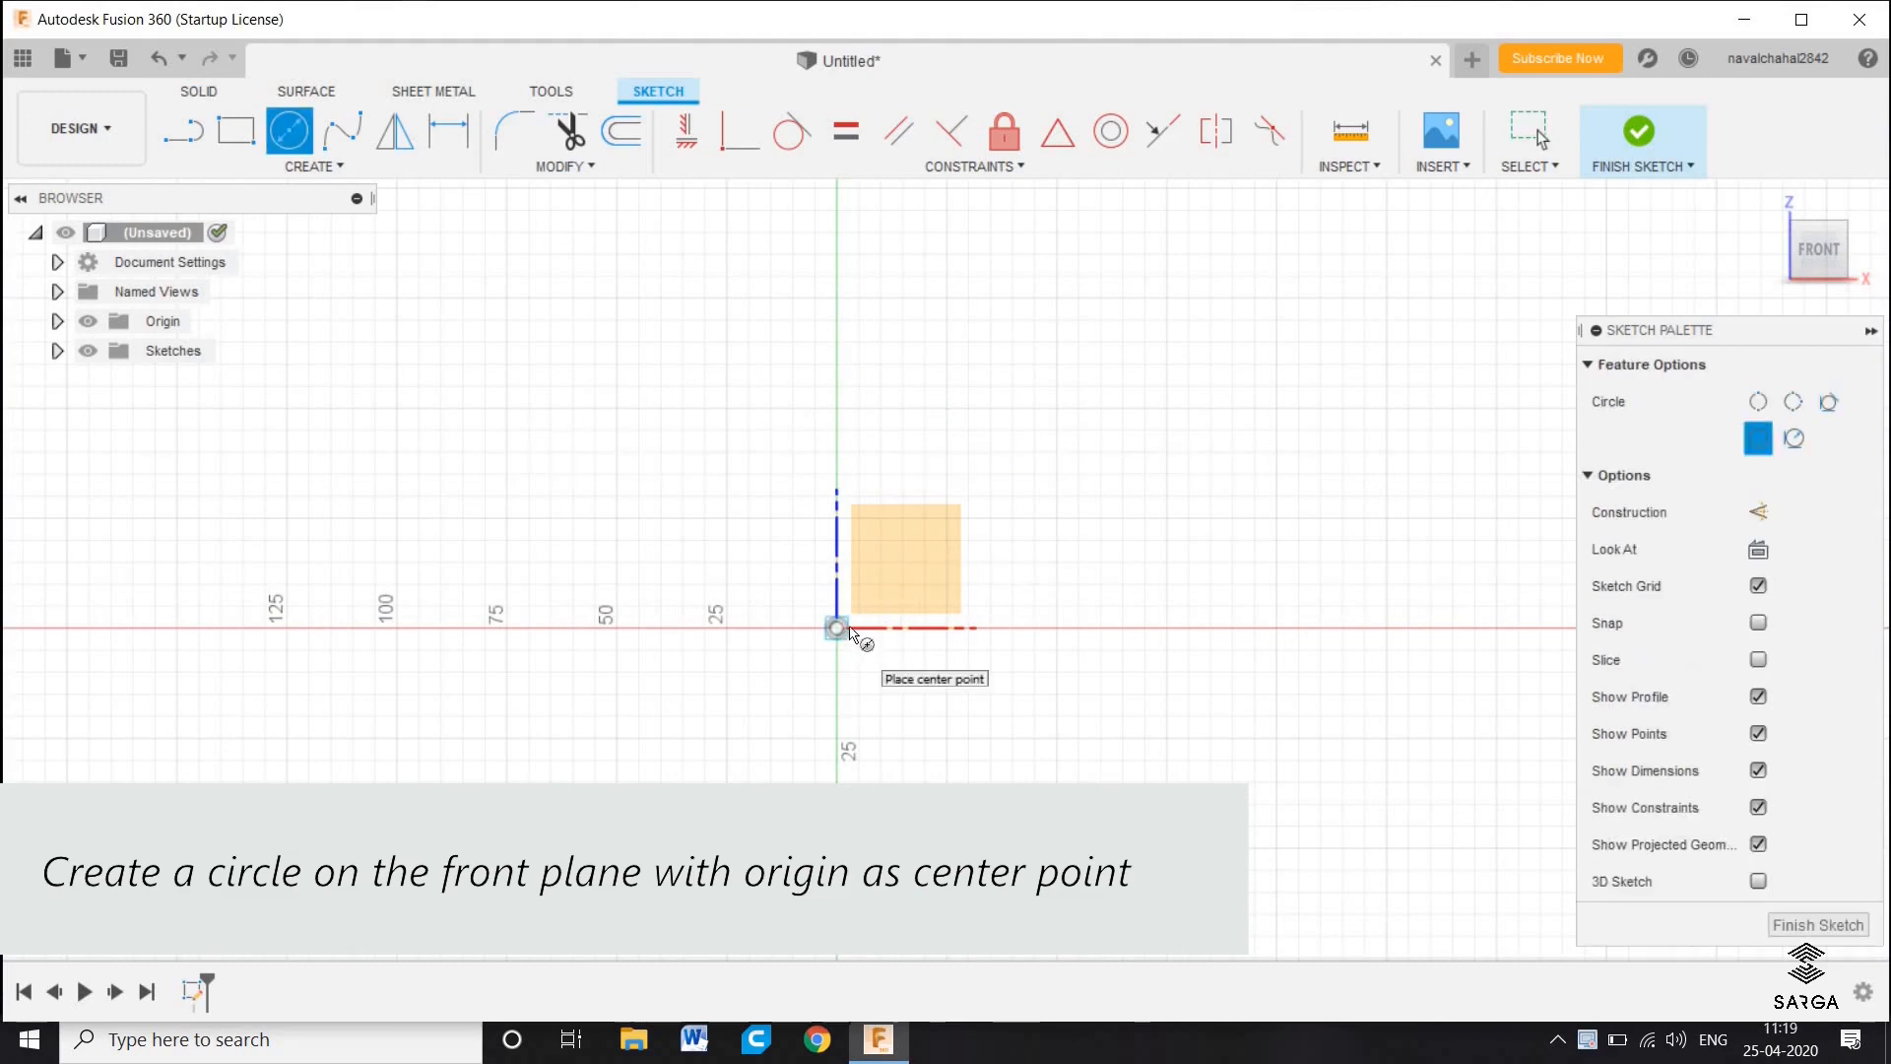
pyautogui.click(847, 630)
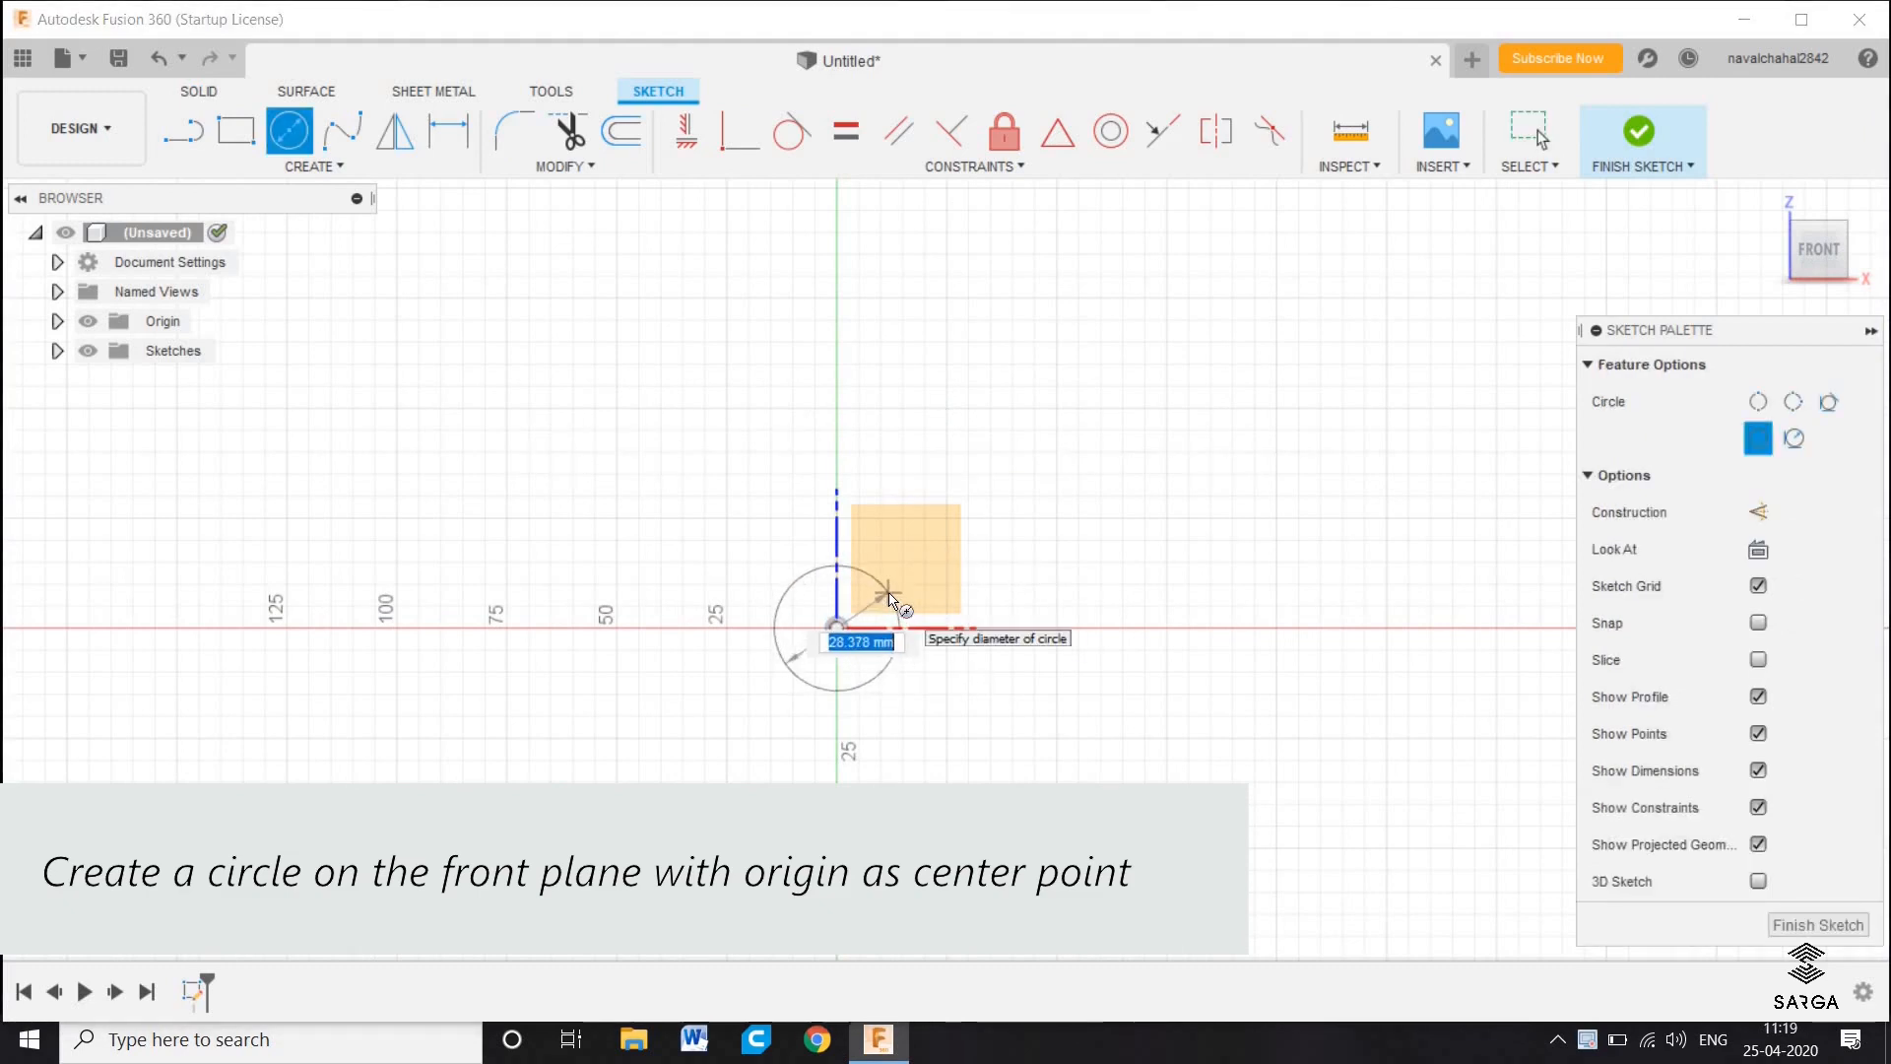
pyautogui.write('30')
pyautogui.press('Return')
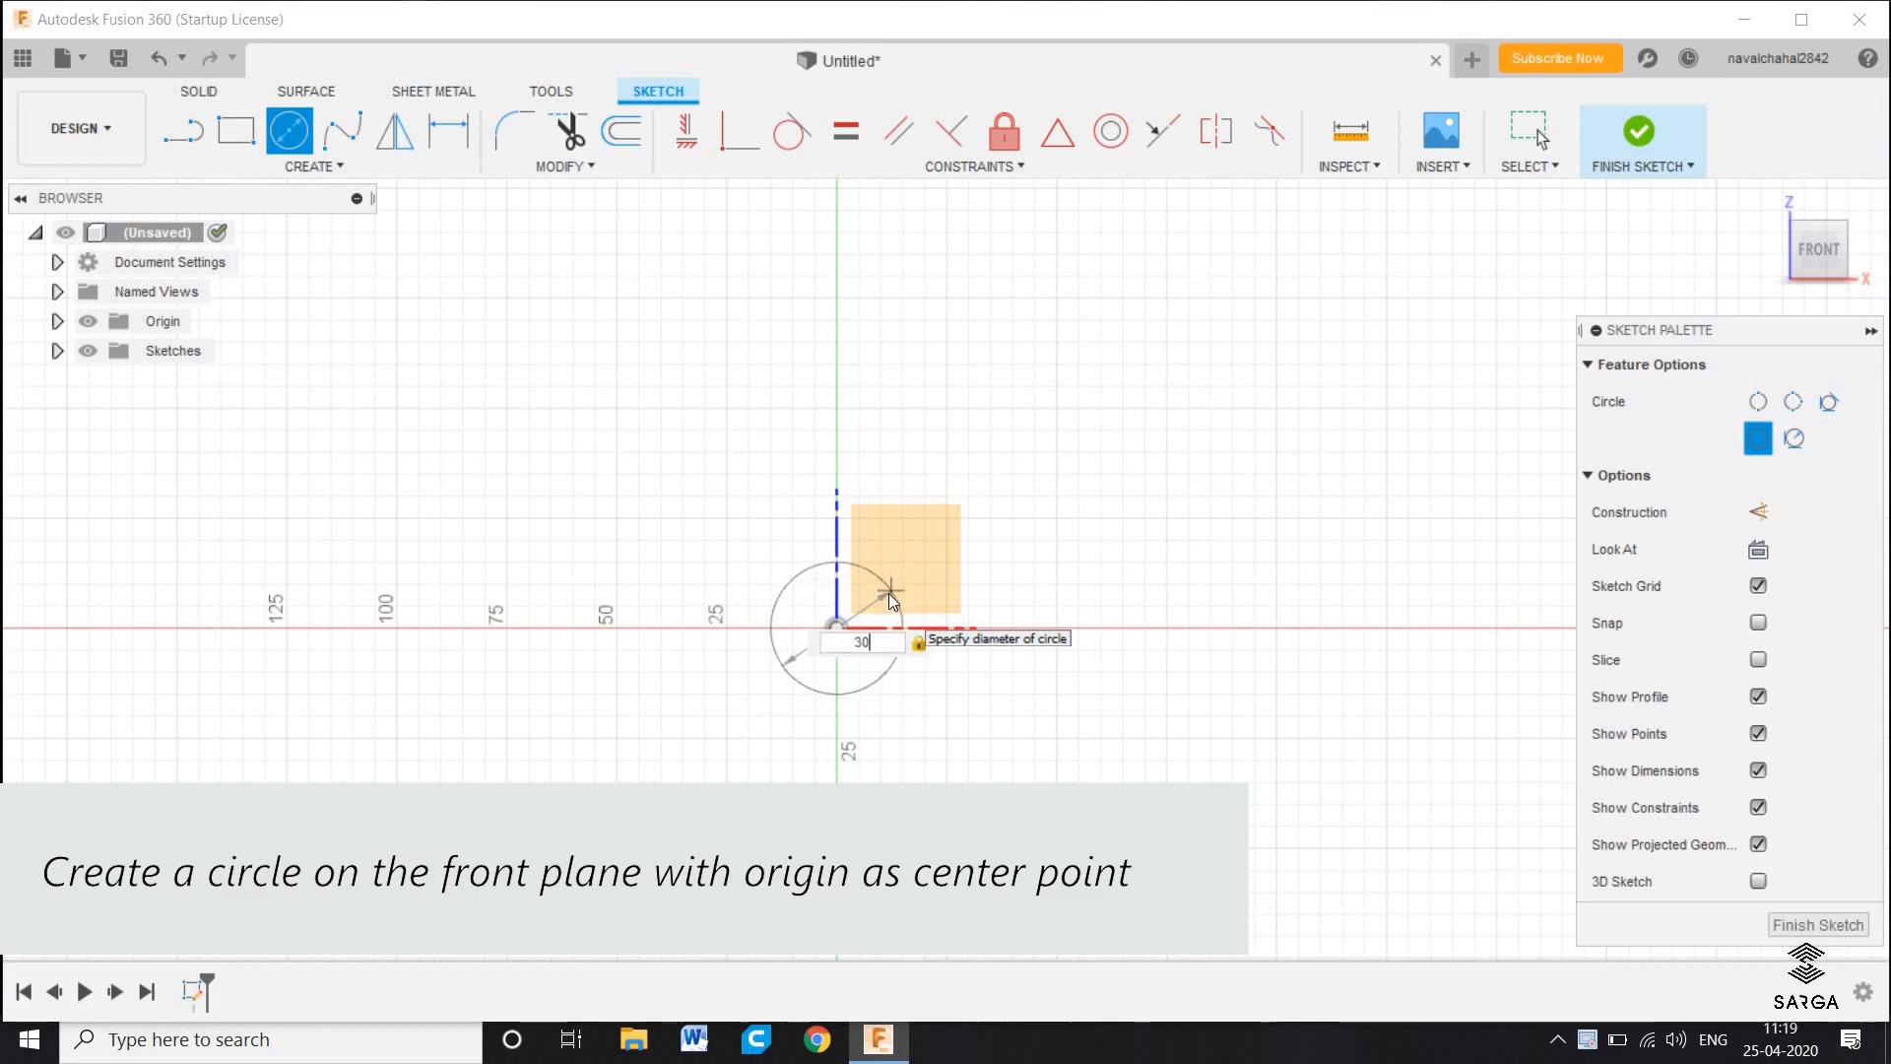
pyautogui.press('Escape')
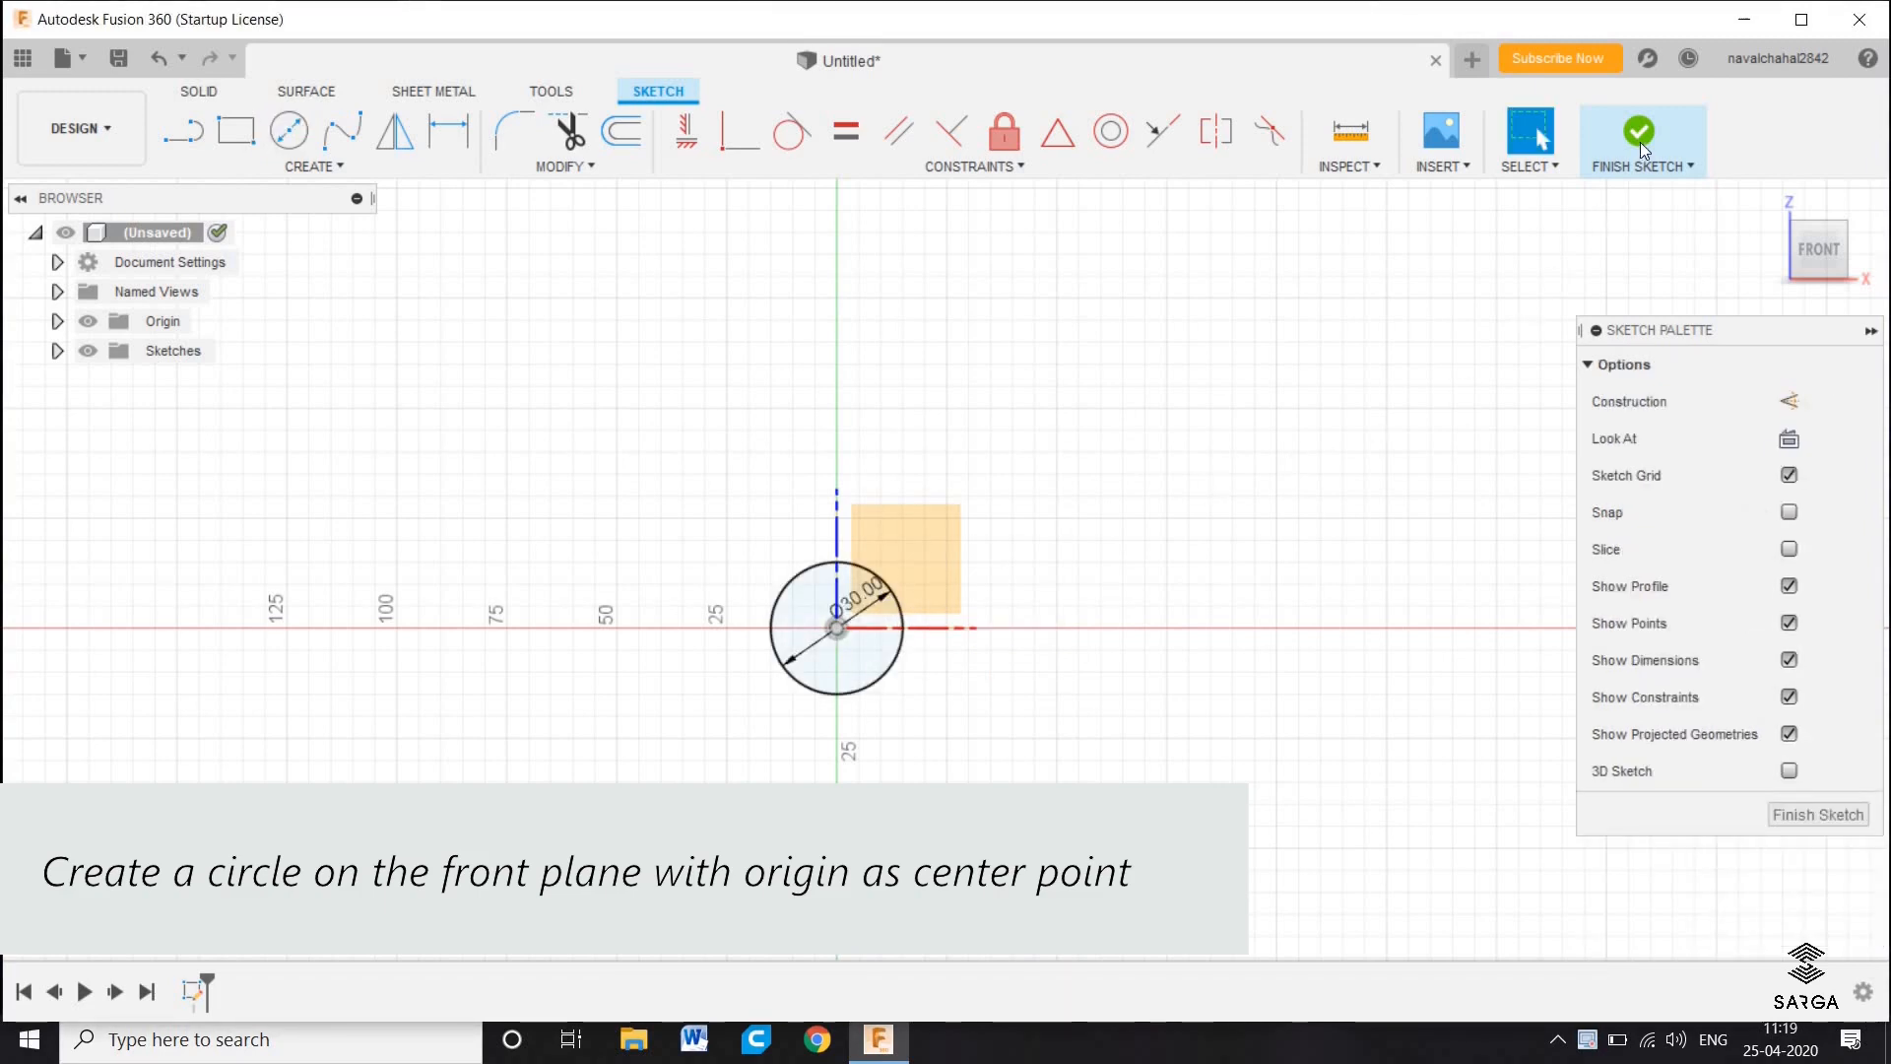
pyautogui.click(1640, 138)
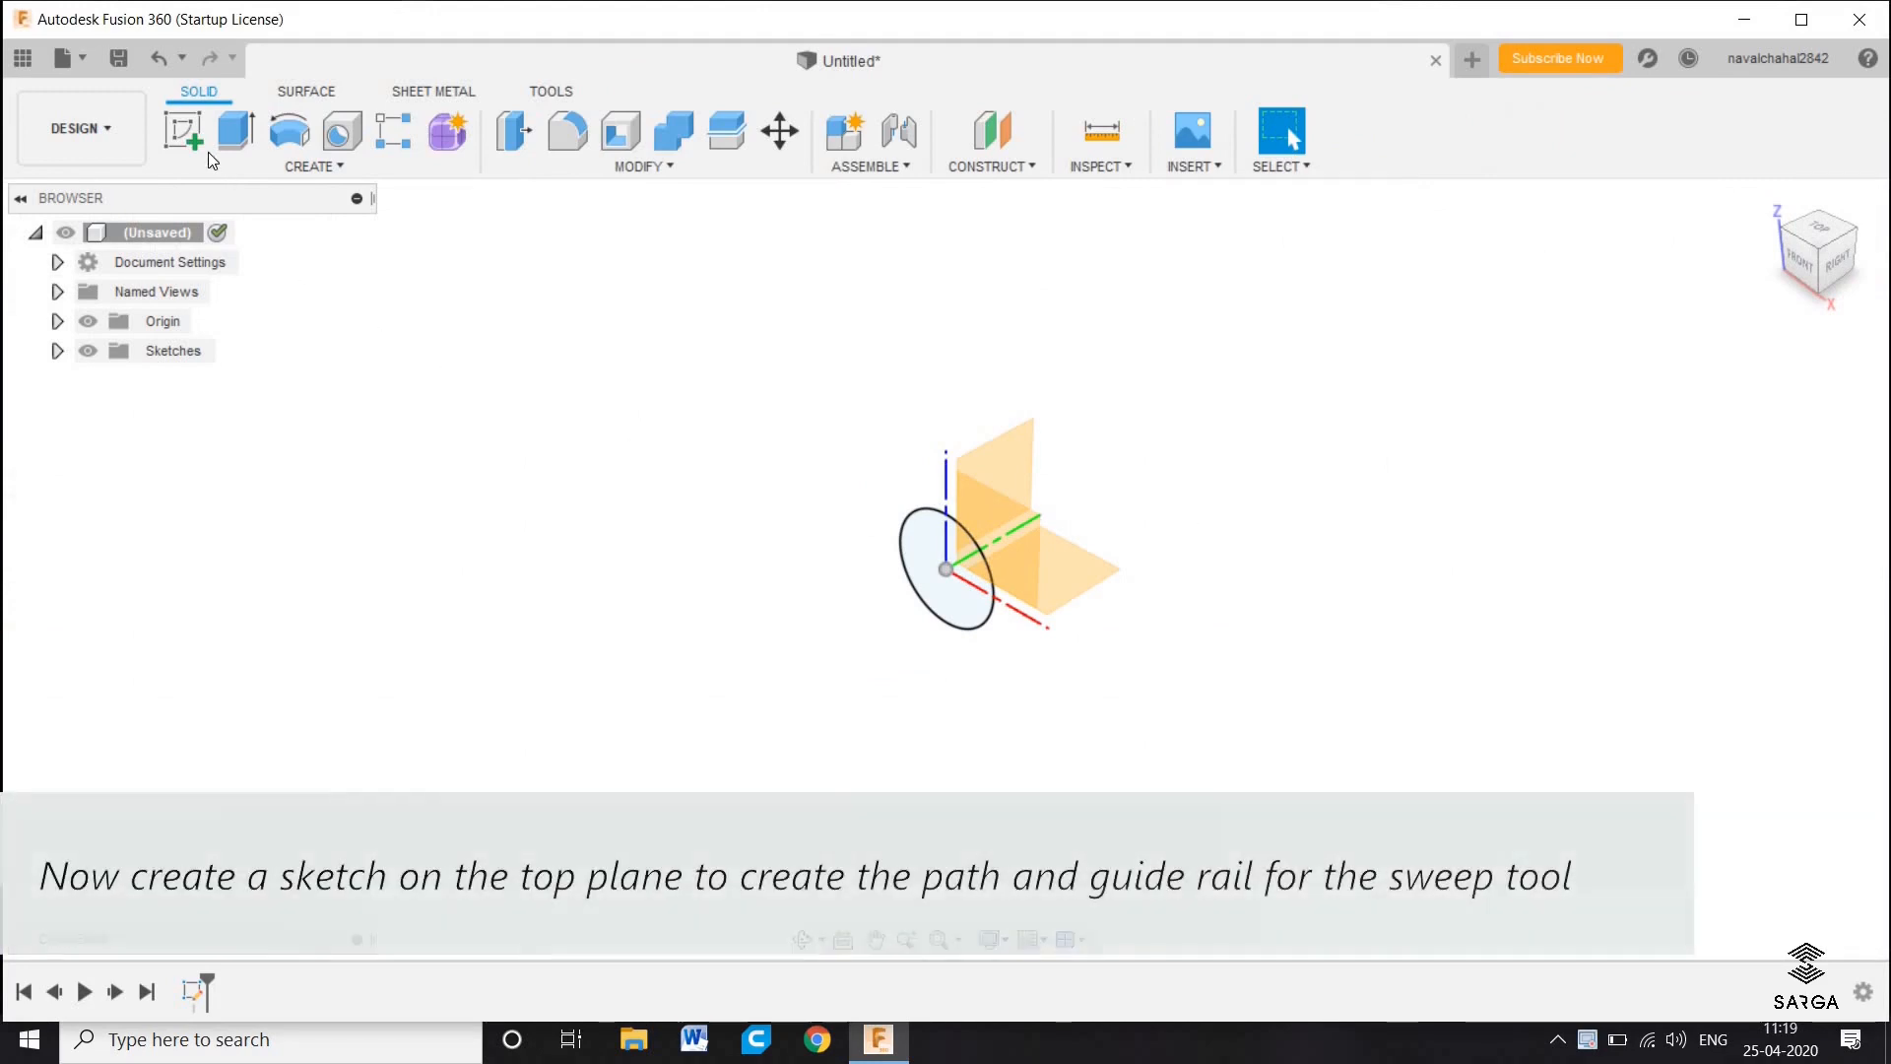
# Start a sketch on the top plane and draw a 120 mm vertical line from the origin
pyautogui.click(201, 144)
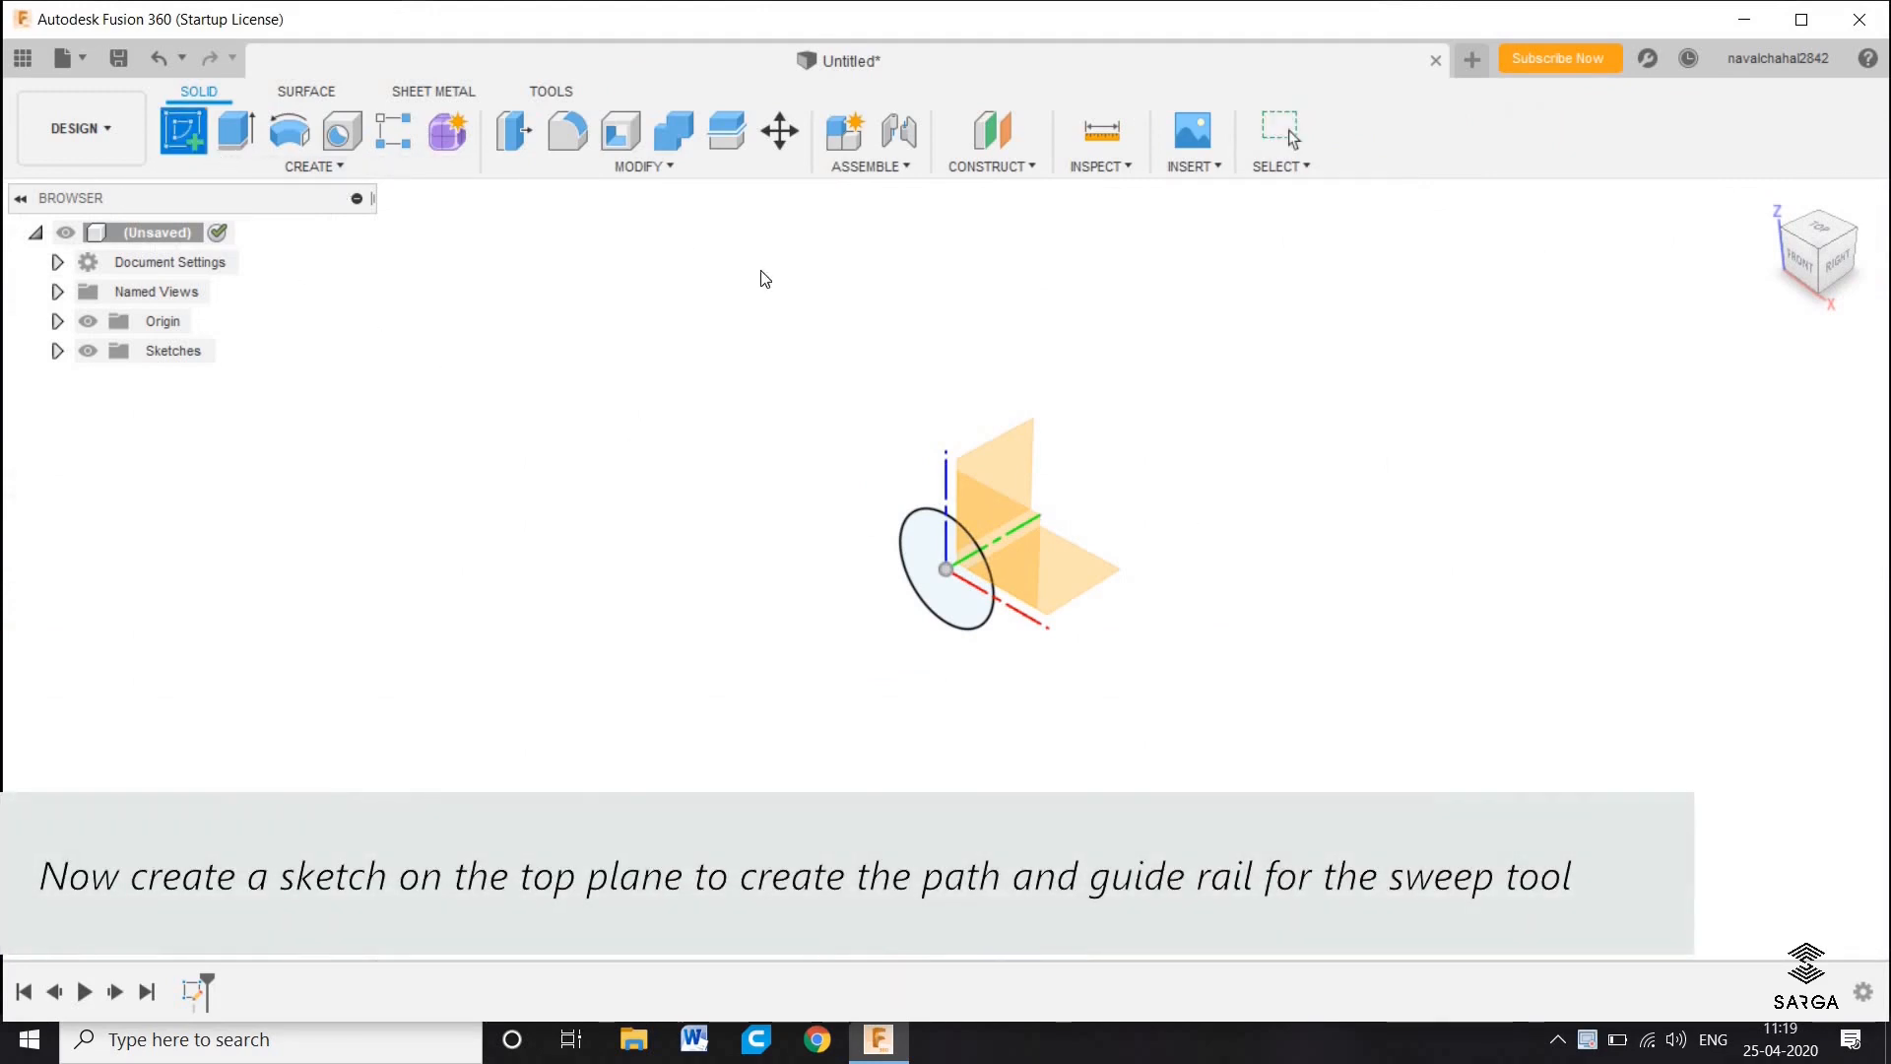
pyautogui.click(1082, 576)
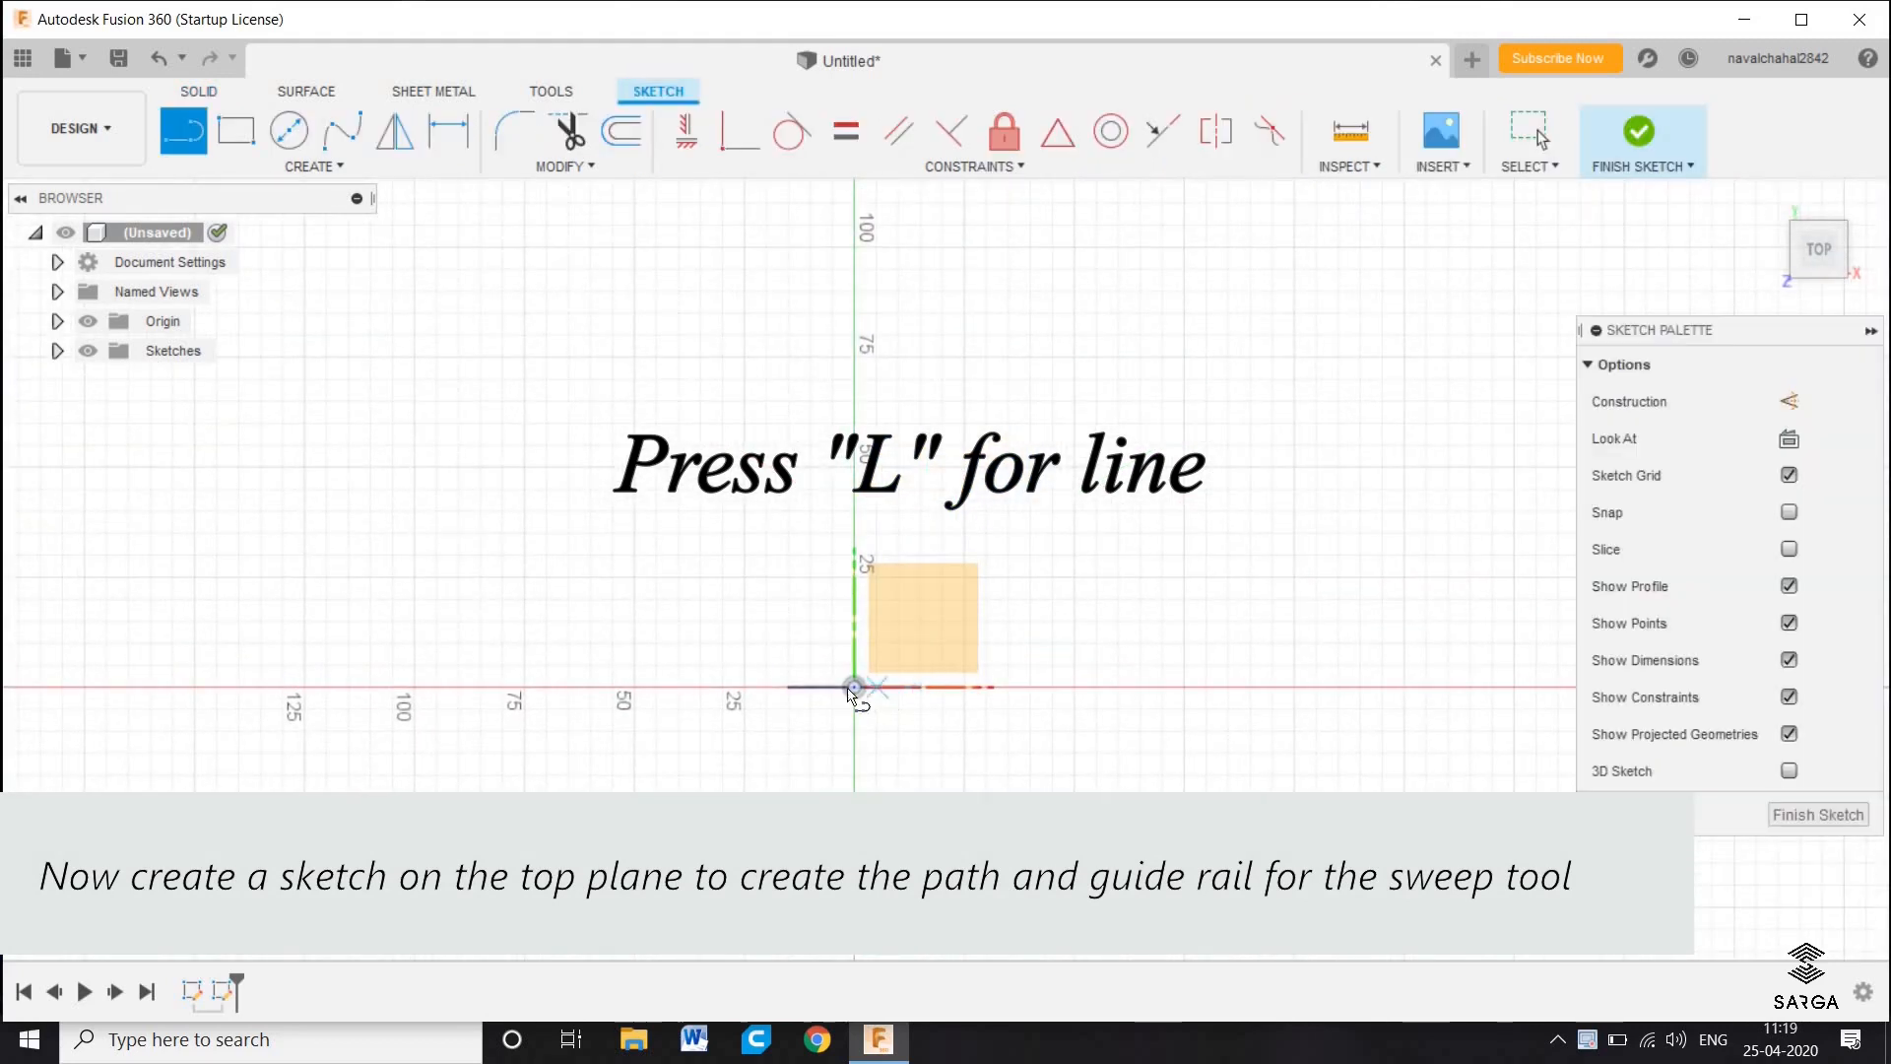
pyautogui.press('l')
pyautogui.click(854, 687)
pyautogui.moveTo(785, 458); pyautogui.dragTo(775, 660, button='middle')
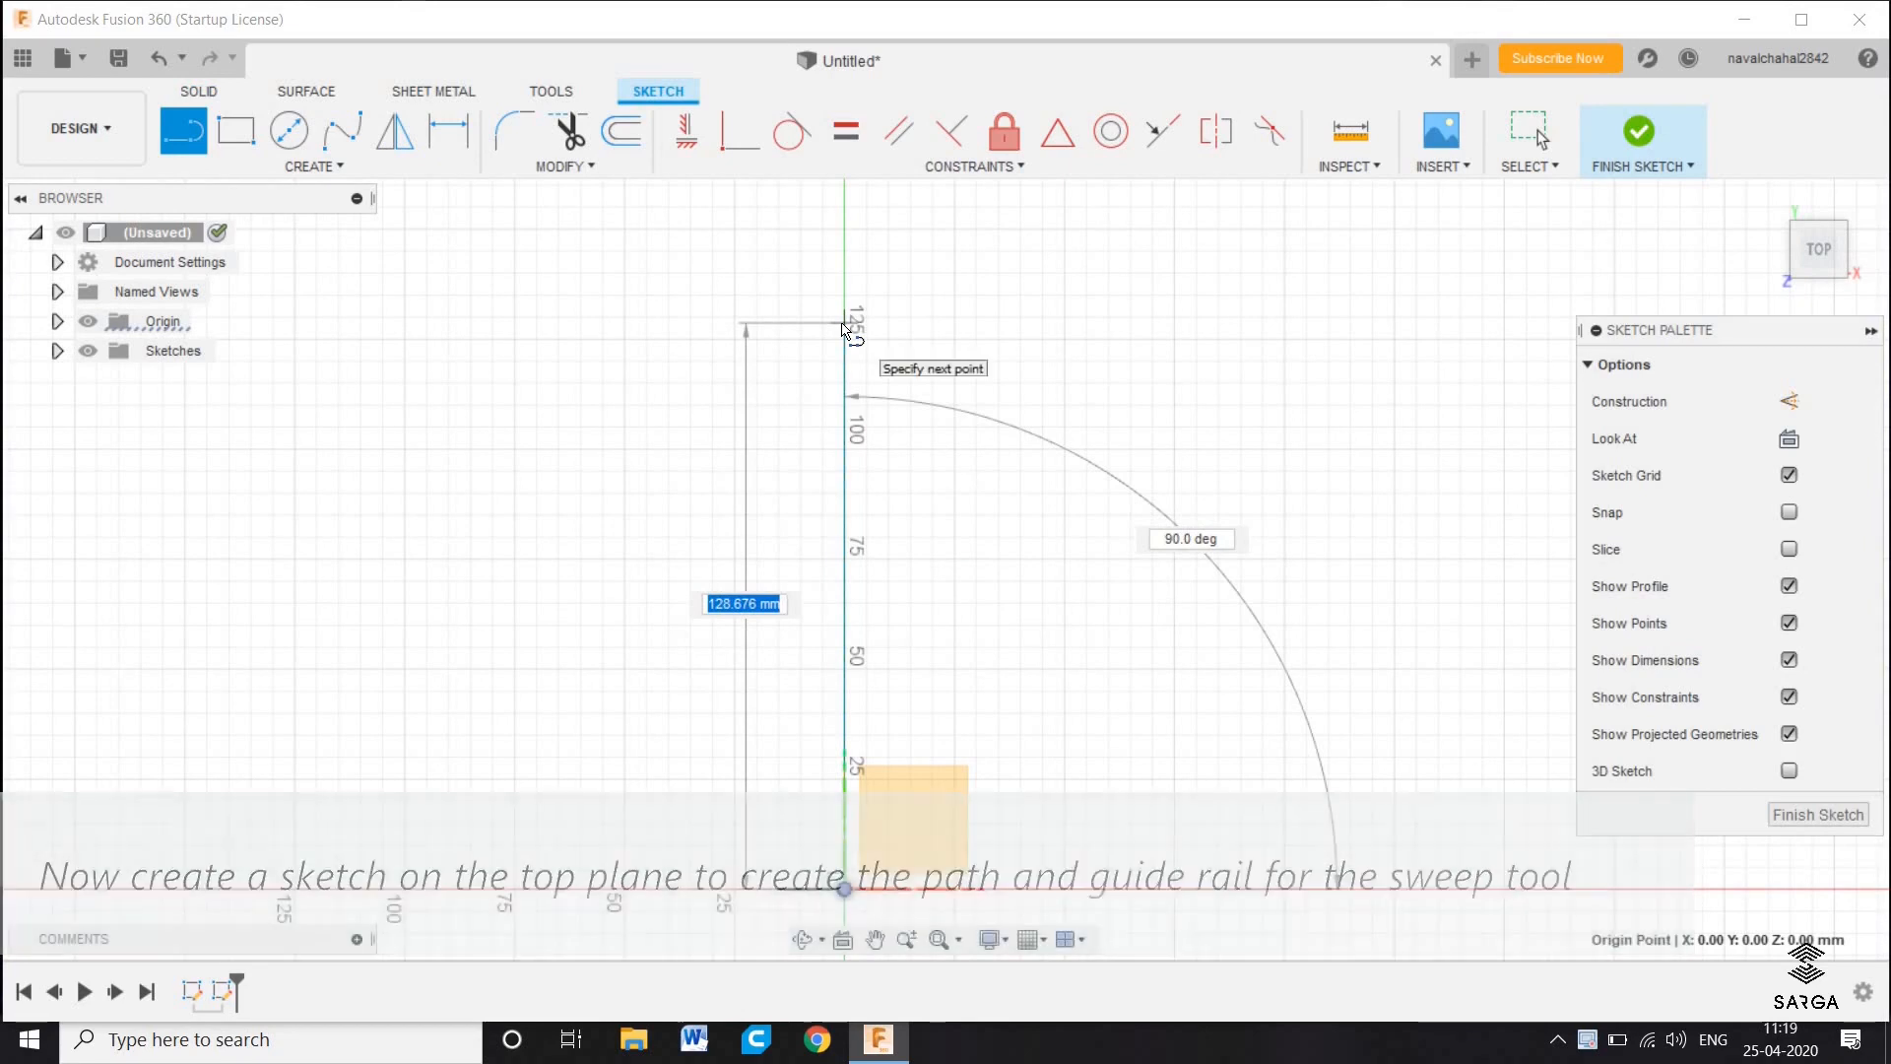
pyautogui.write('120')
pyautogui.press('Tab')
pyautogui.press('Return')
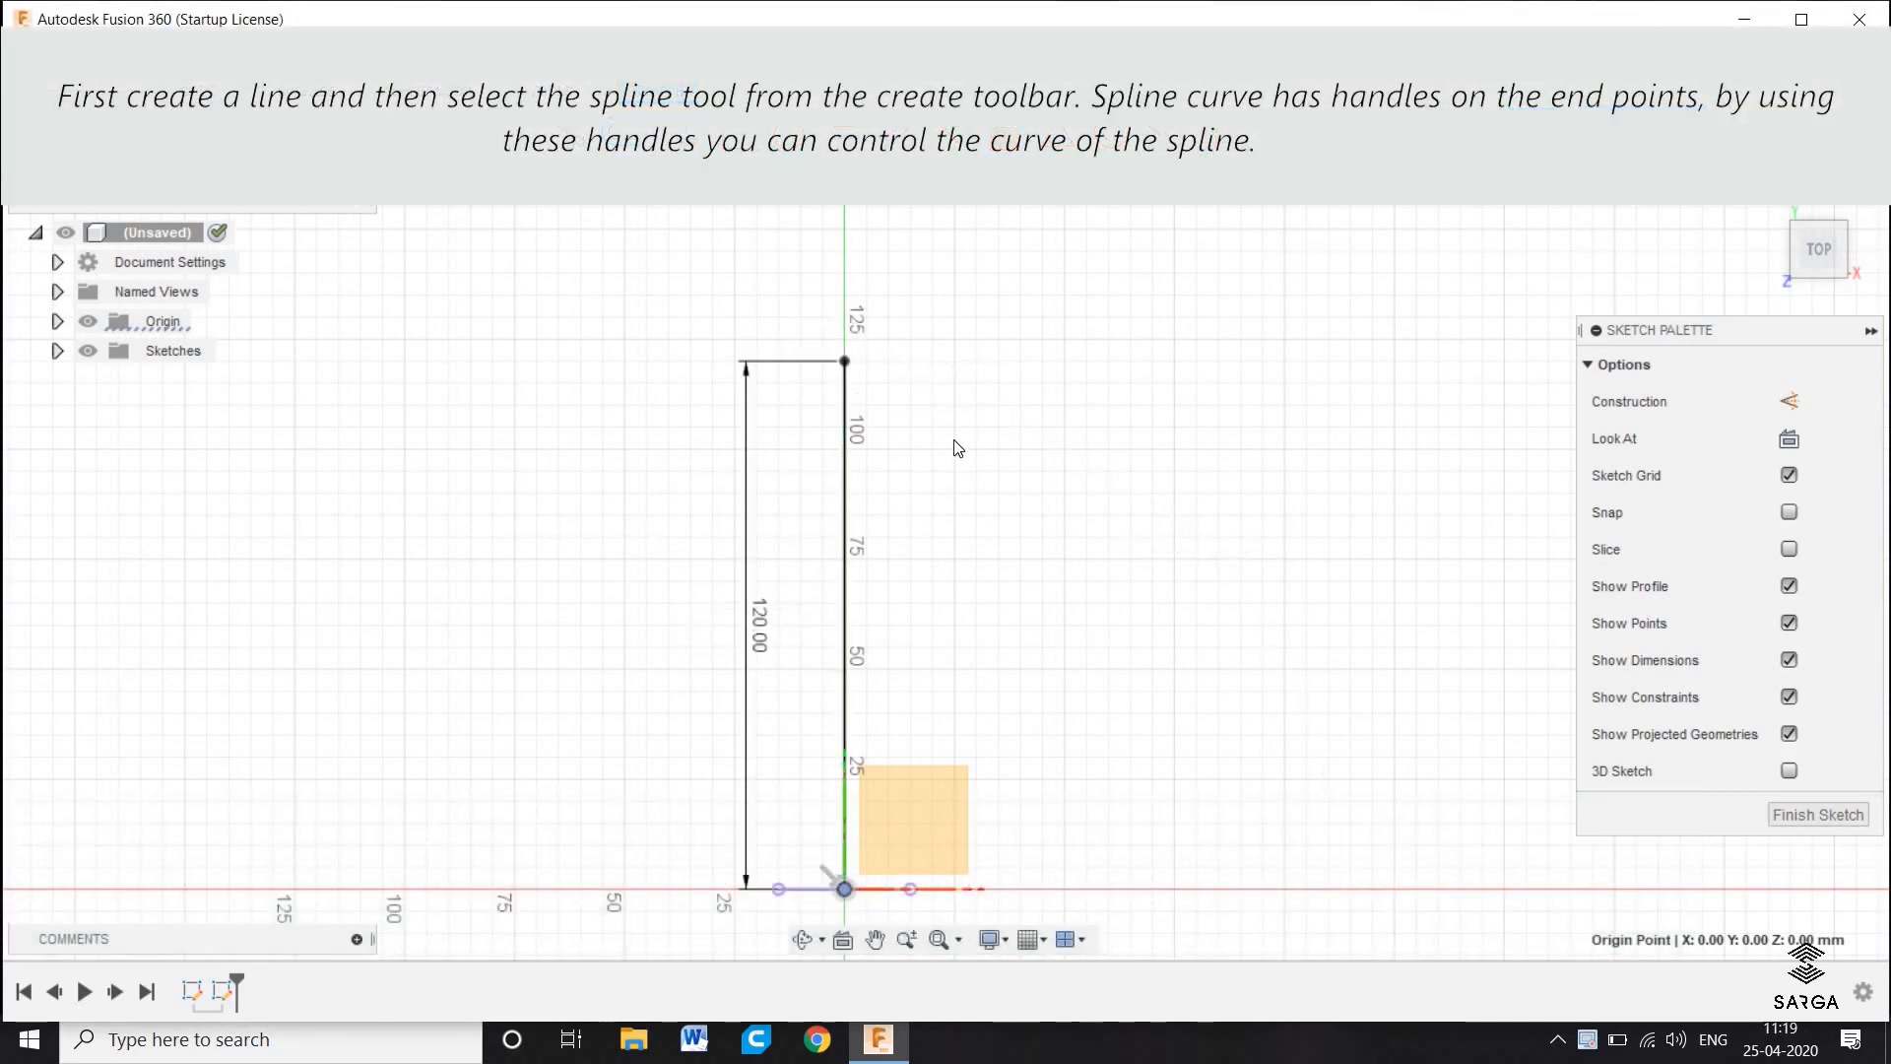
pyautogui.moveTo(911, 424); pyautogui.dragTo(868, 410, button='middle')
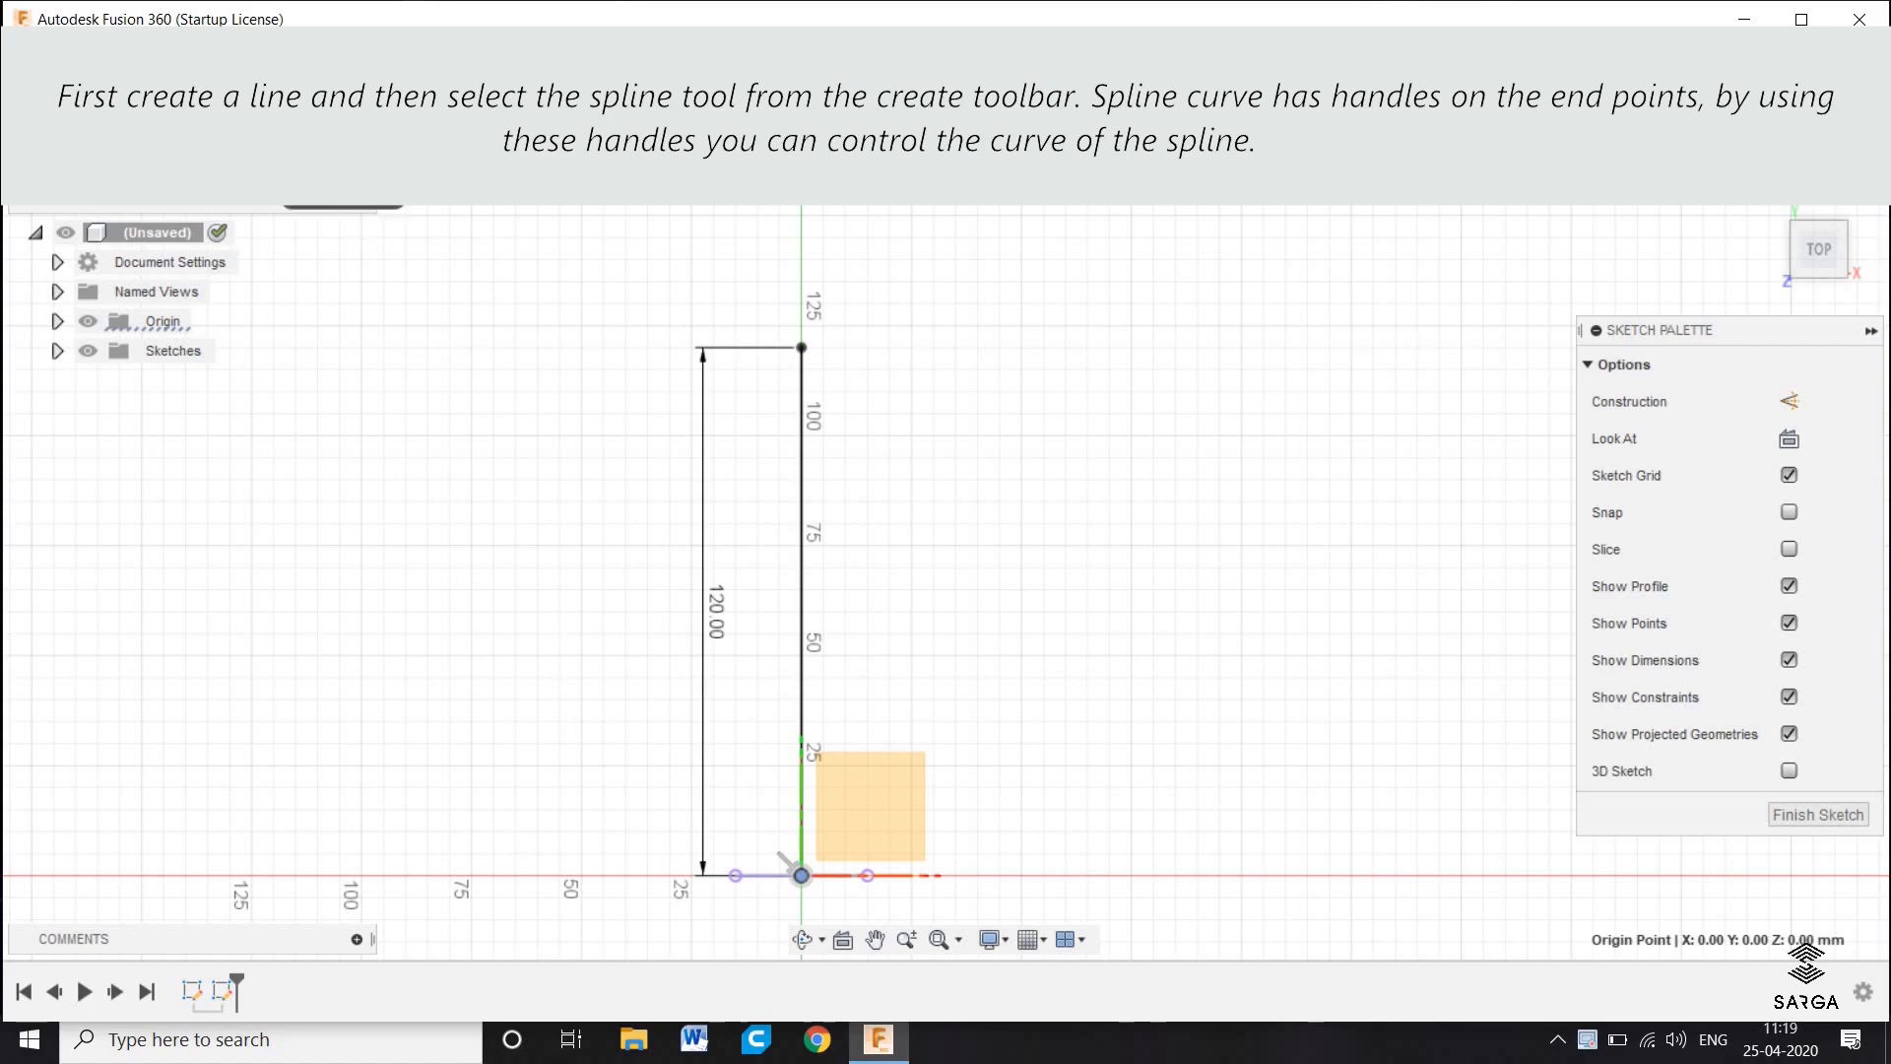
# Draw a two-point Fit Point Spline from the circle's edge on the positive X axis to a point straight above it, beyond the line's upper end
pyautogui.click(294, 166)
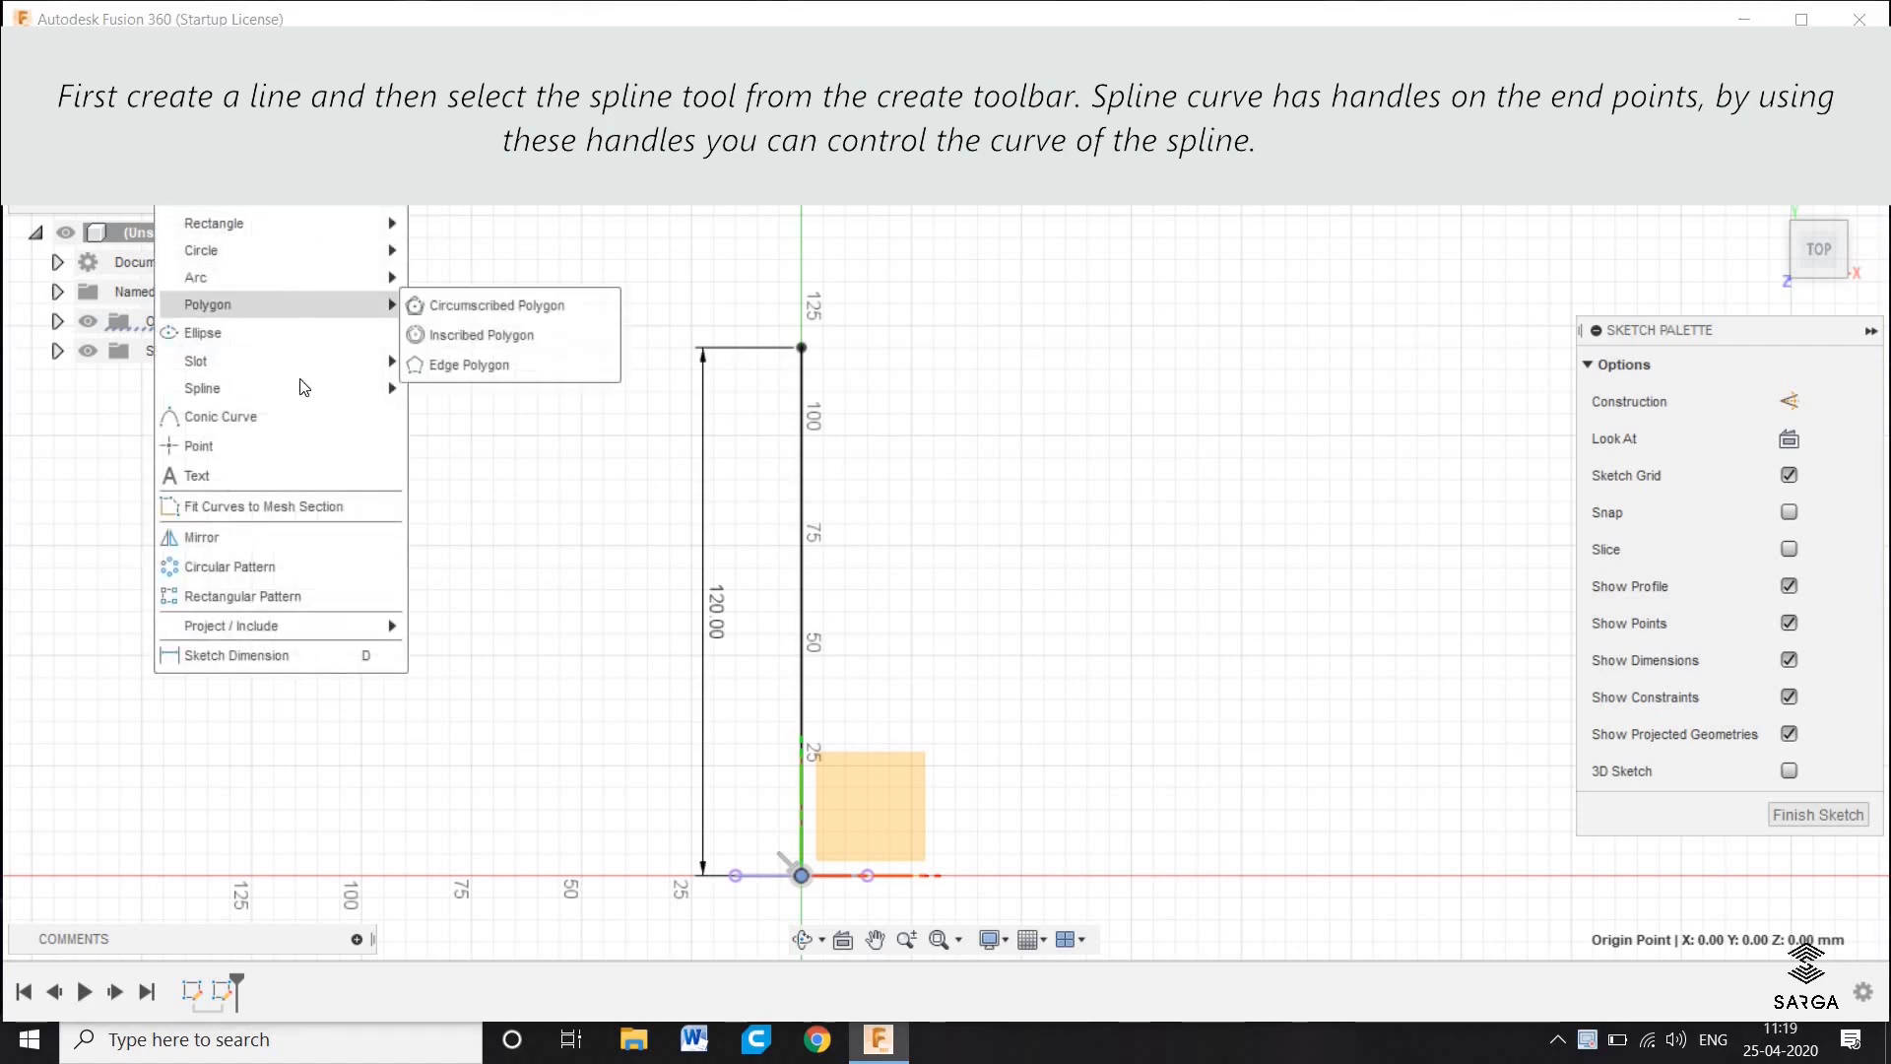
pyautogui.moveTo(299, 386)
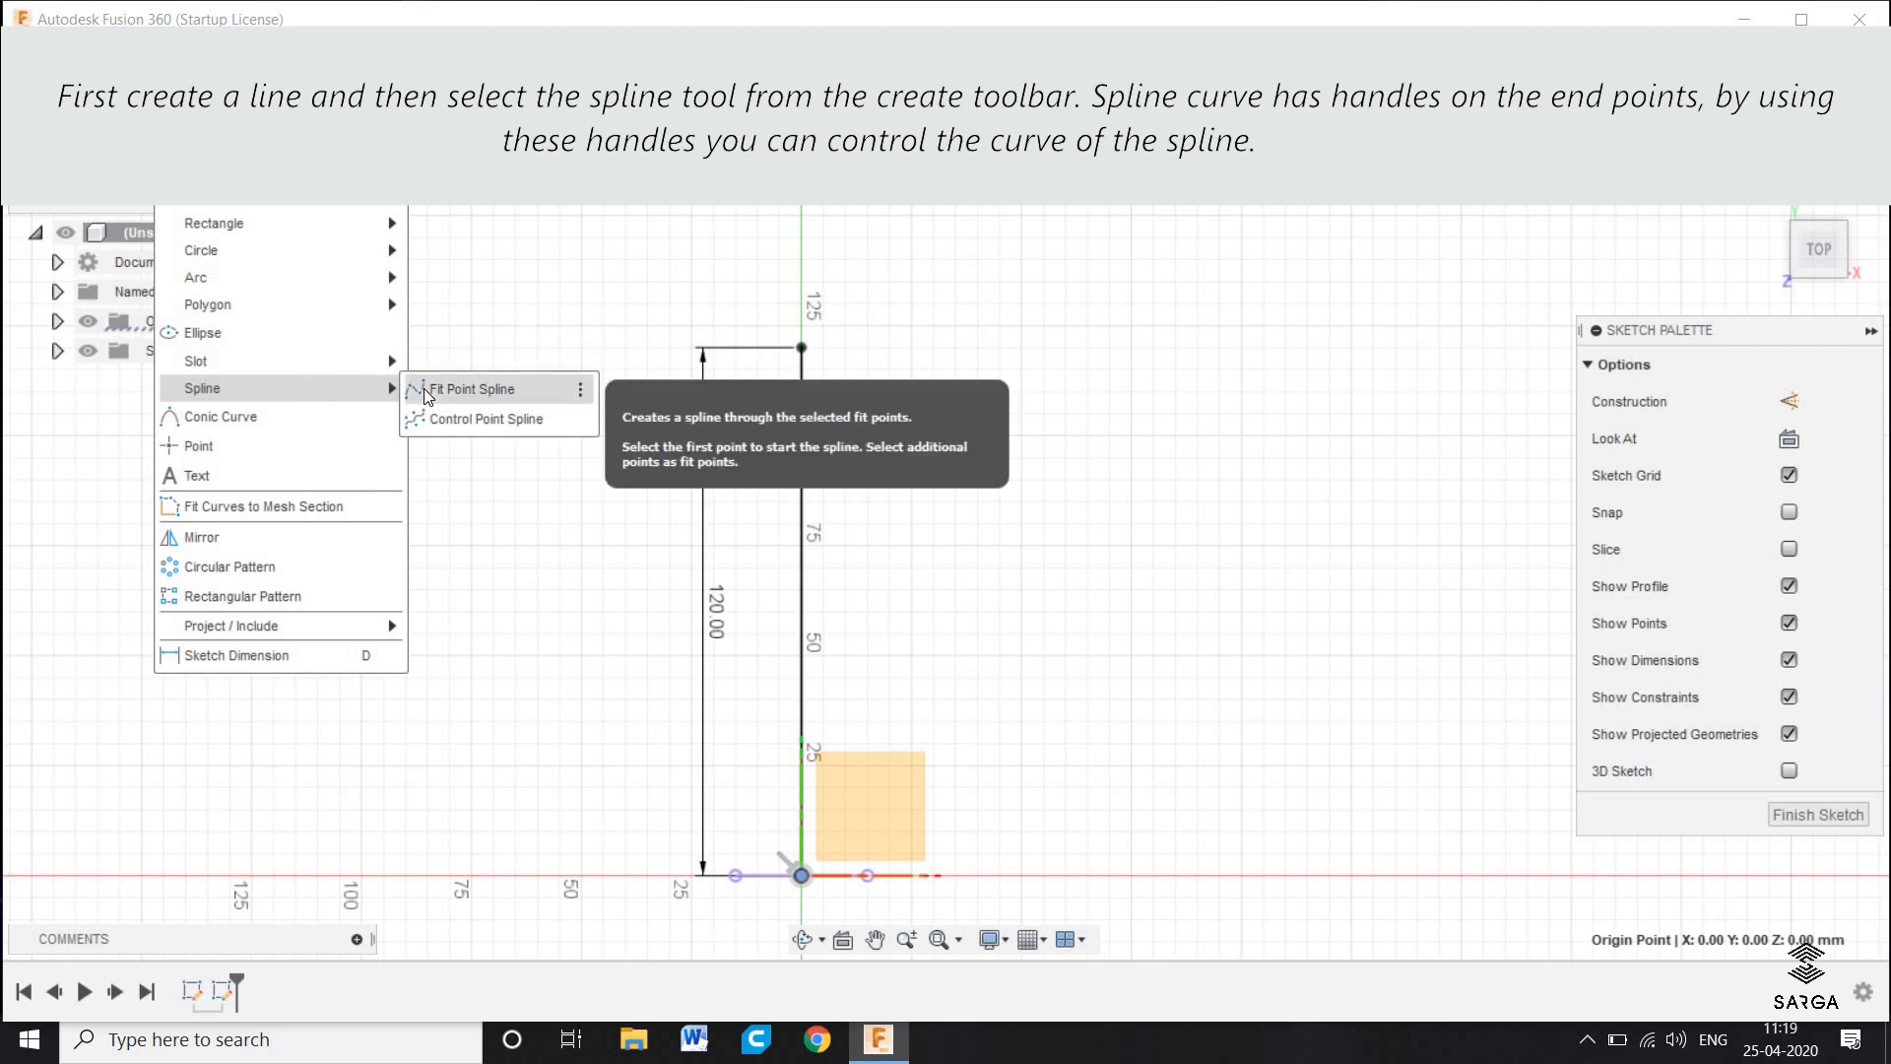
pyautogui.click(463, 389)
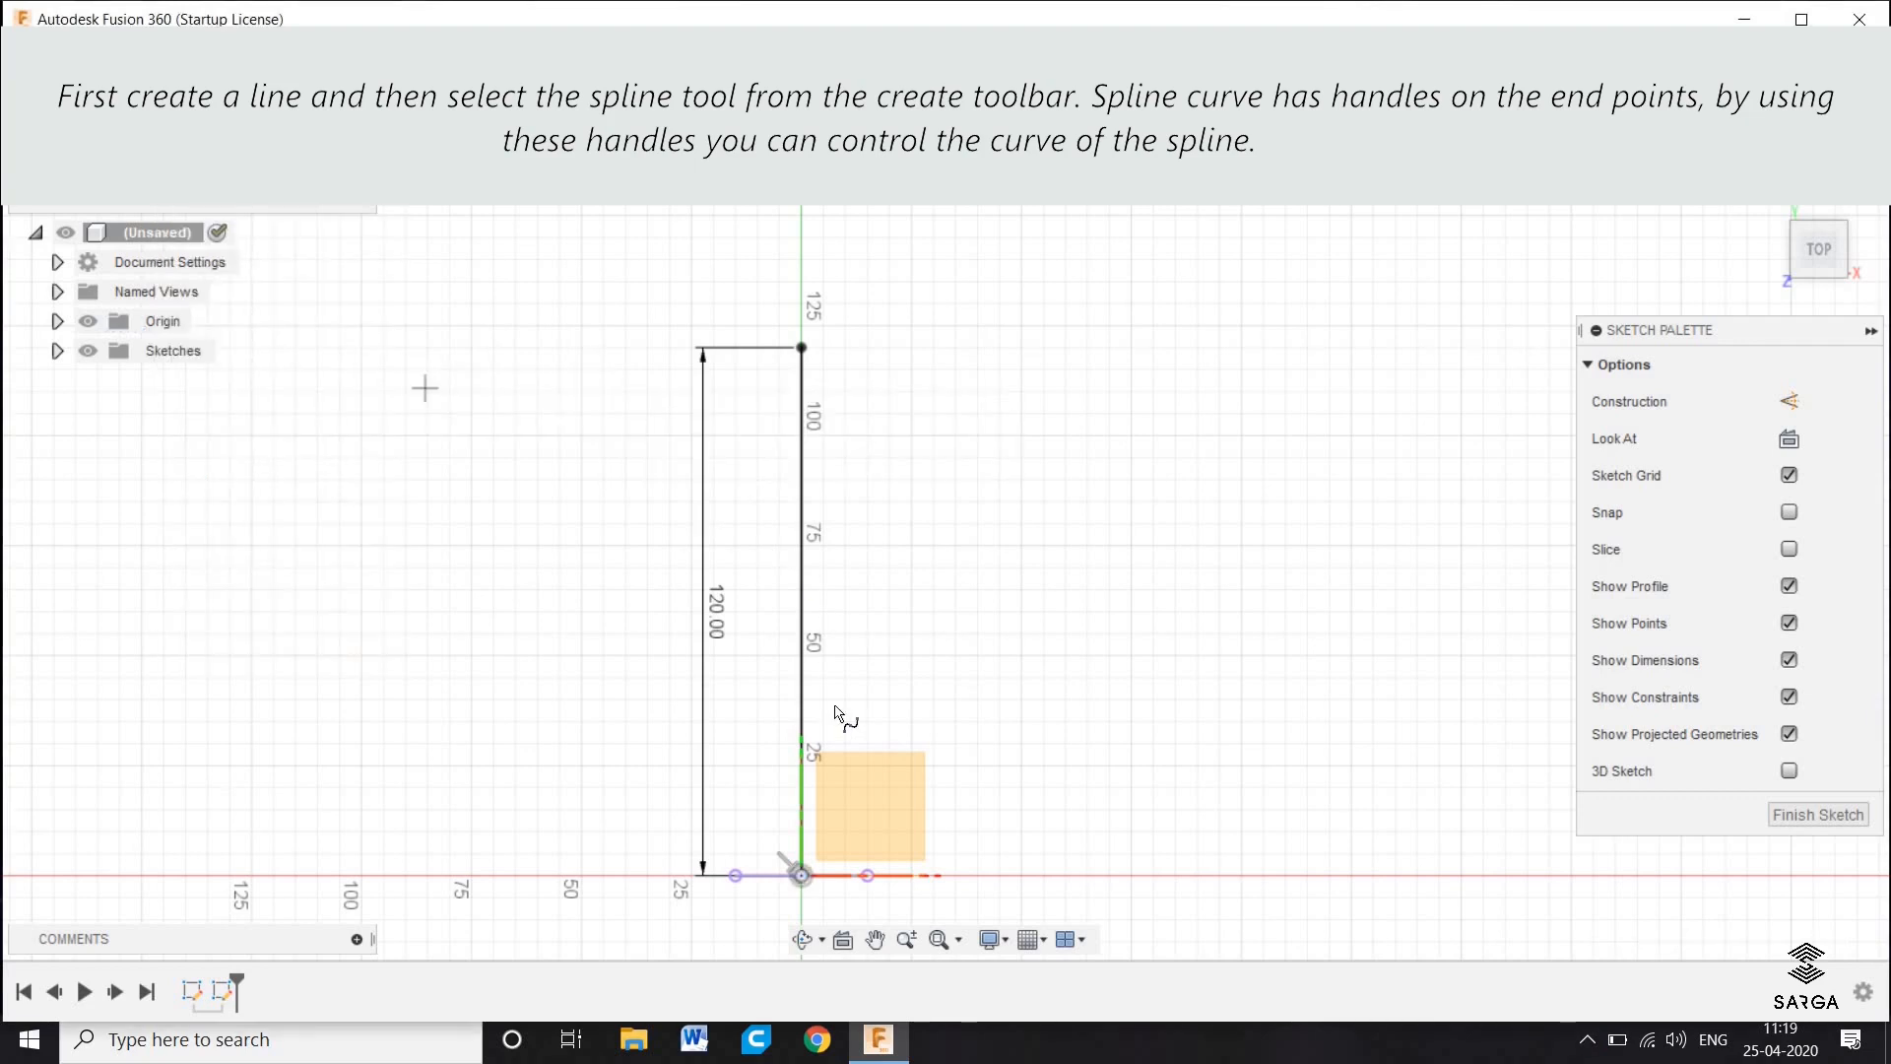
pyautogui.scroll(3, 865, 881)
pyautogui.click(880, 872)
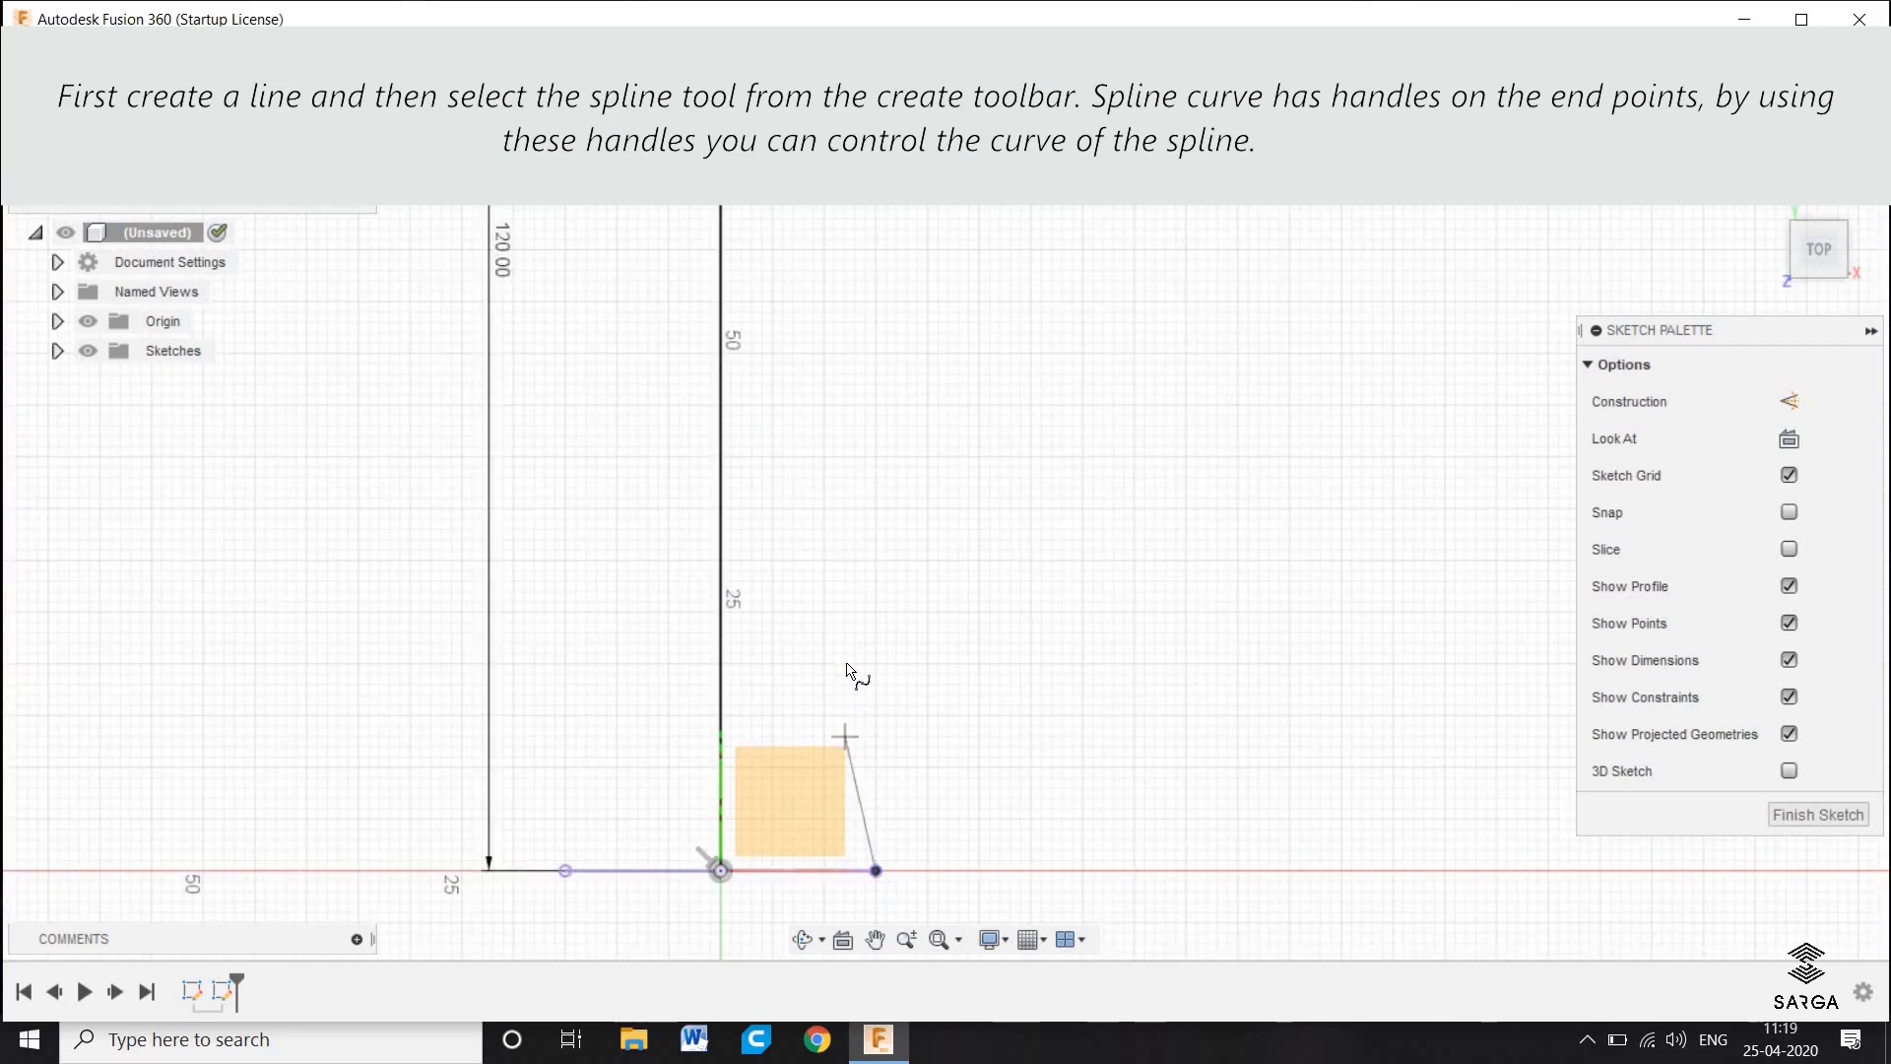
pyautogui.scroll(-4, 846, 705)
pyautogui.moveTo(892, 539); pyautogui.dragTo(844, 669, button='middle')
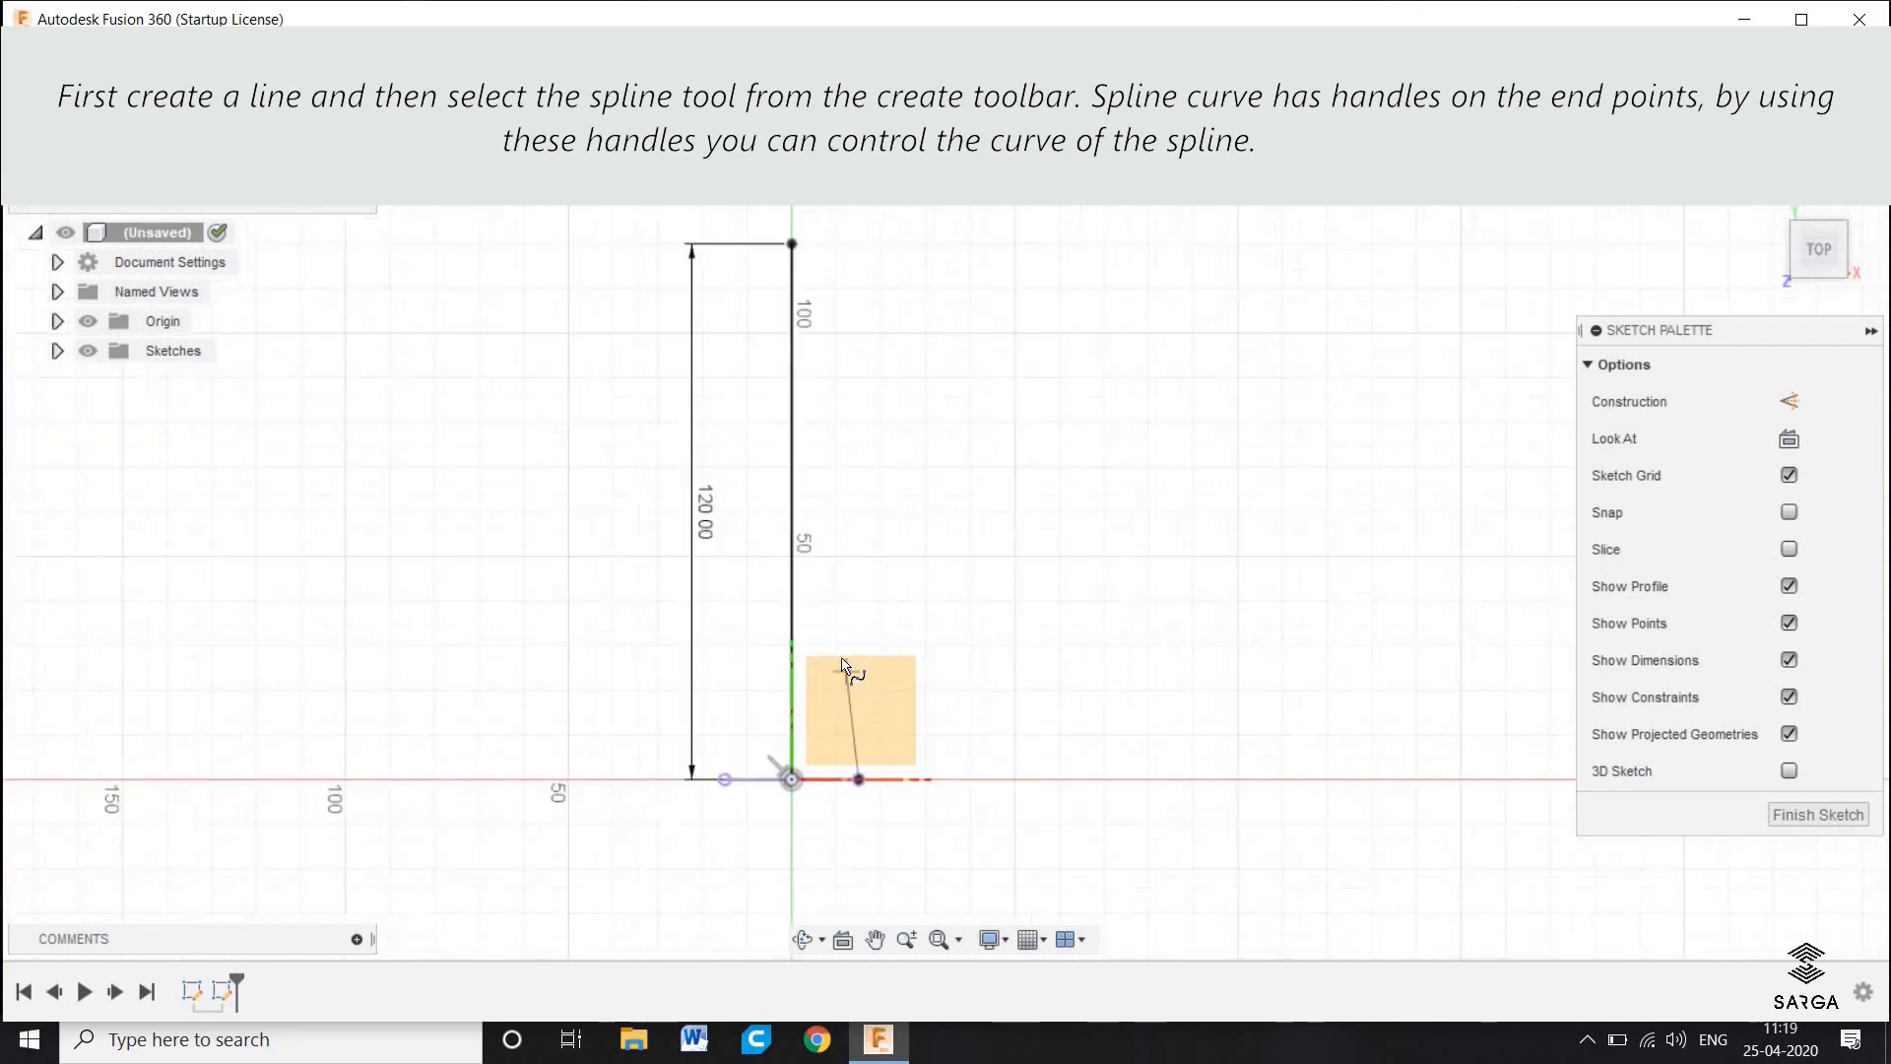
pyautogui.click(805, 254)
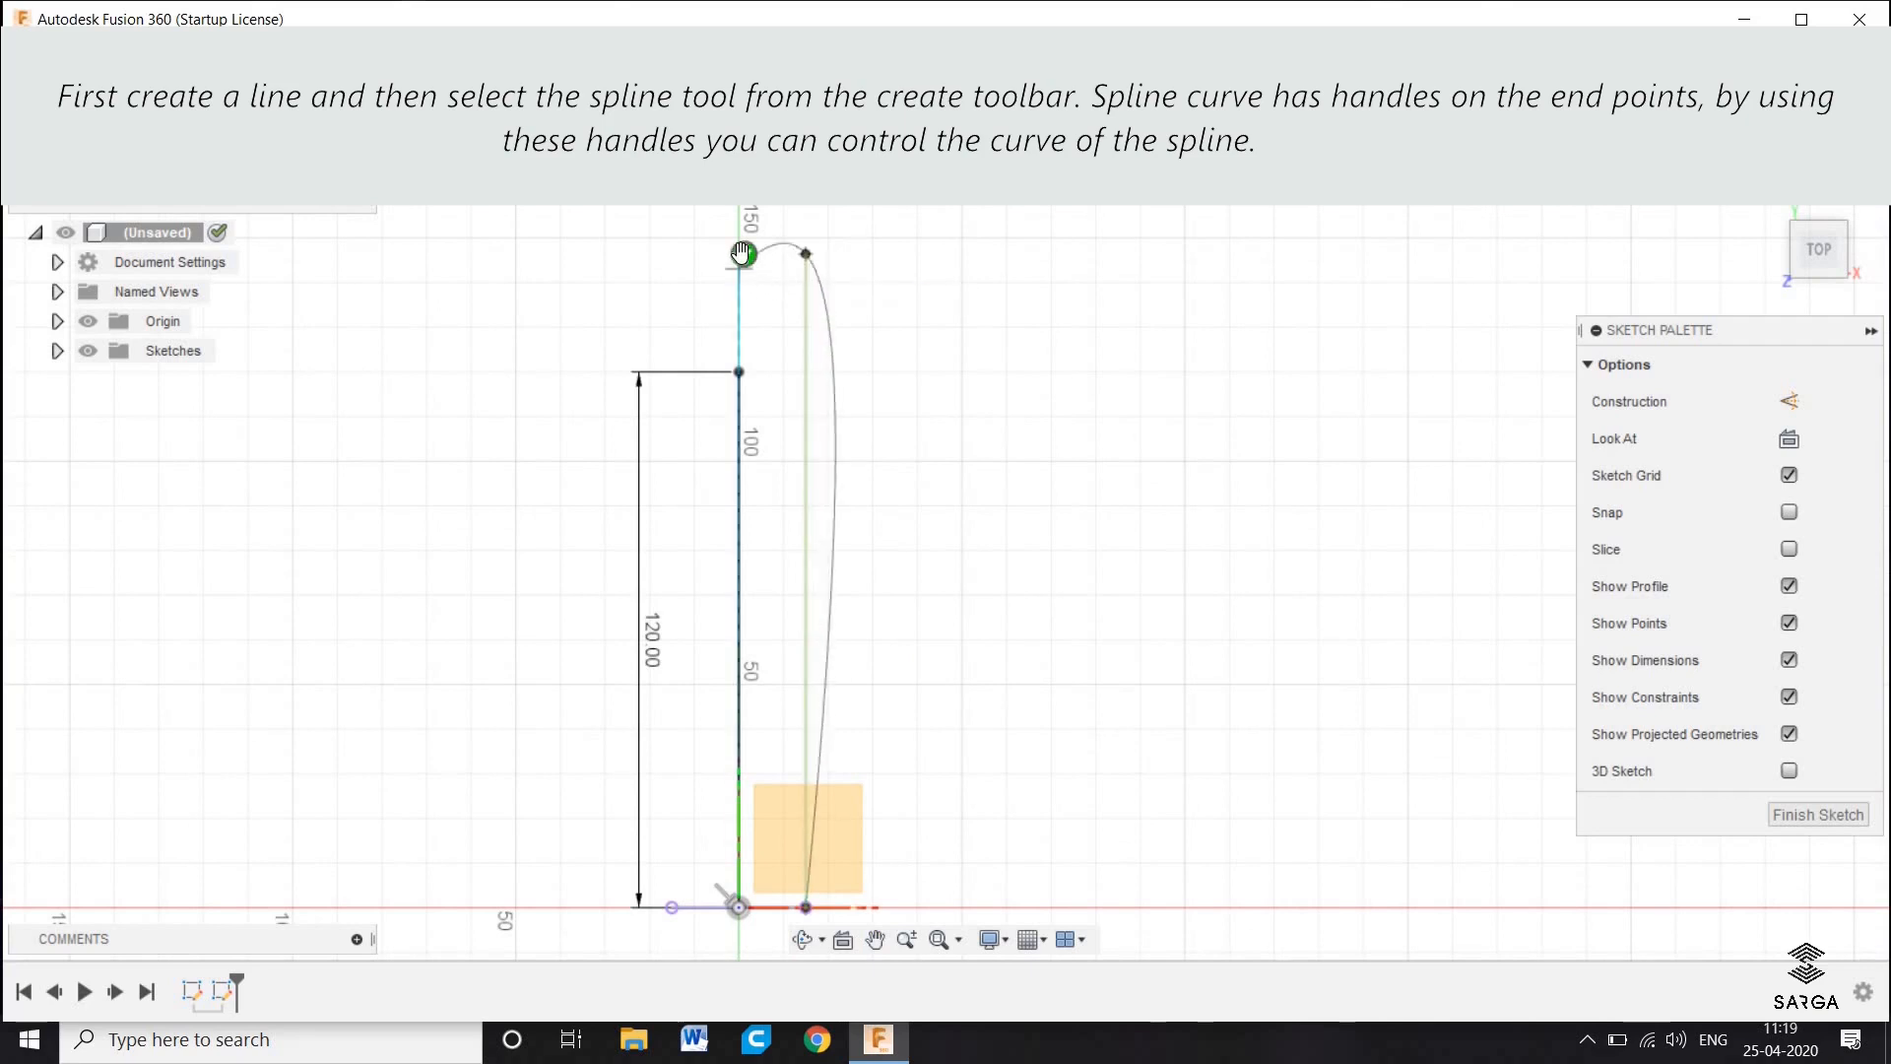
pyautogui.click(740, 254)
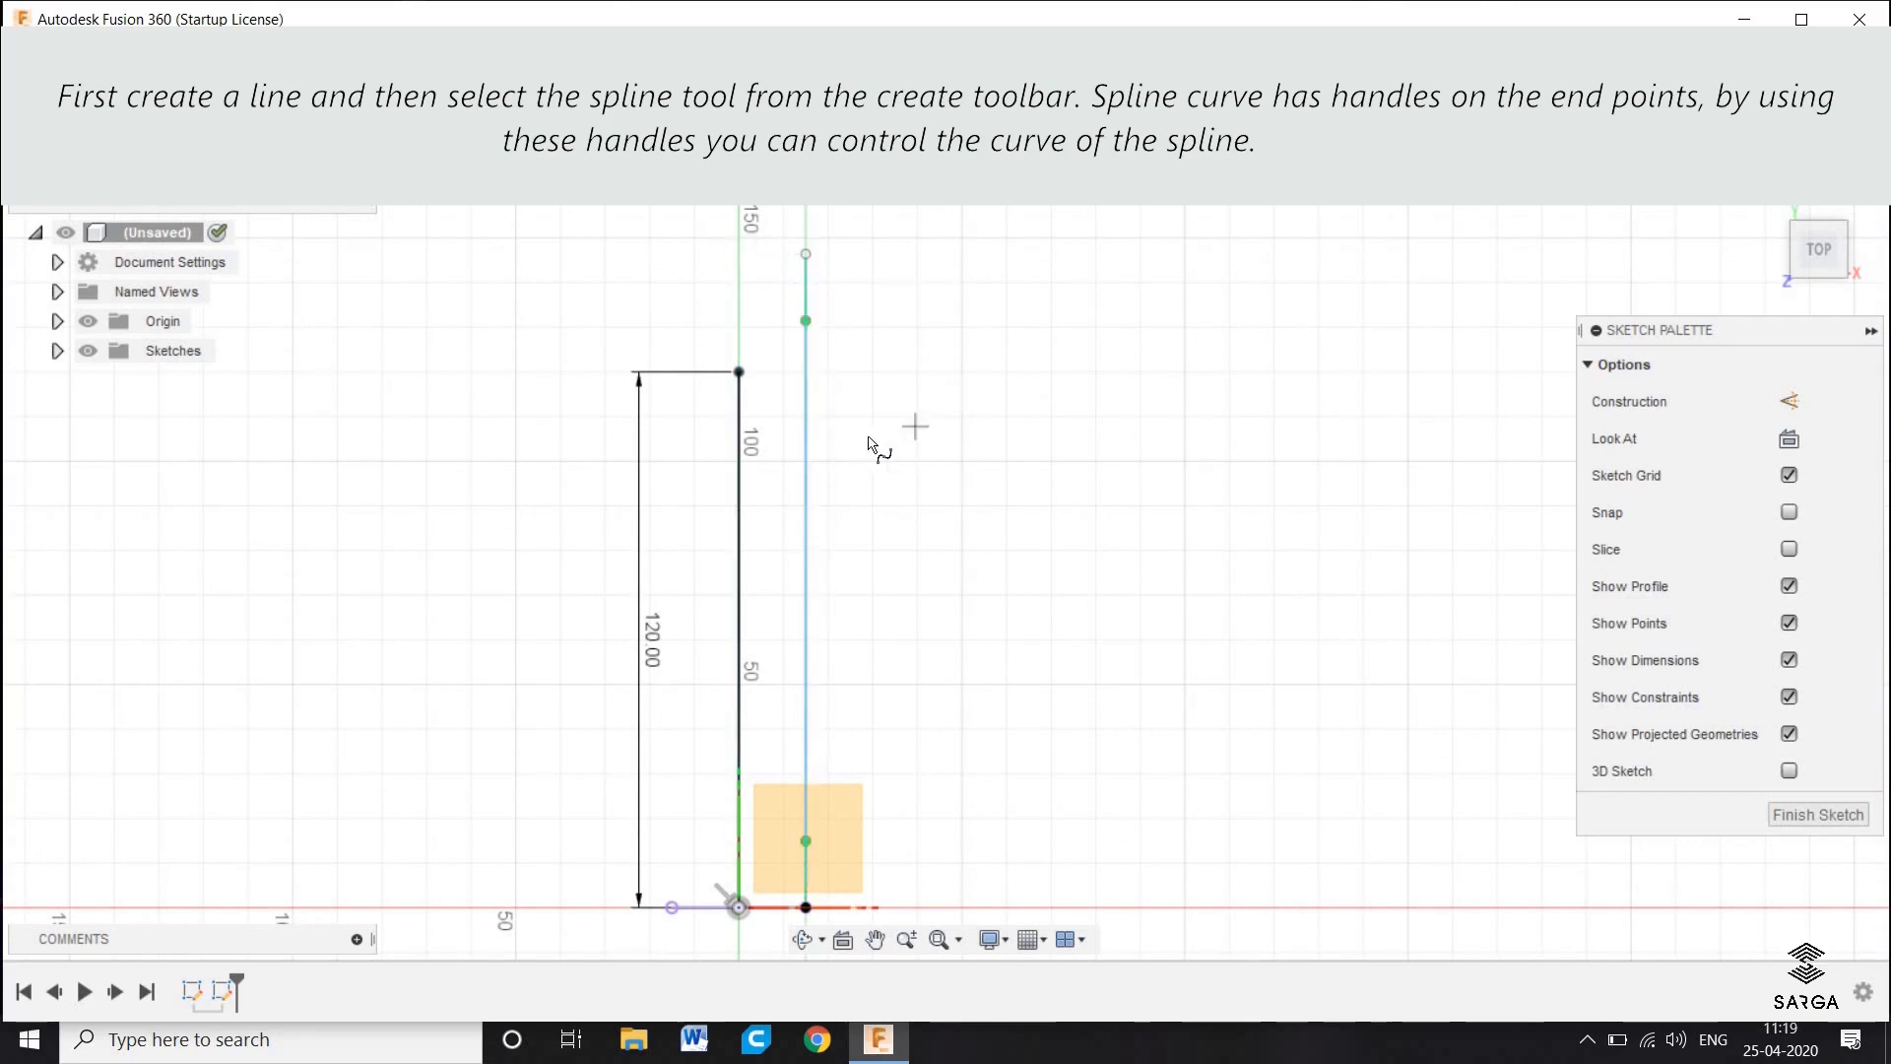
pyautogui.scroll(-1, 866, 440)
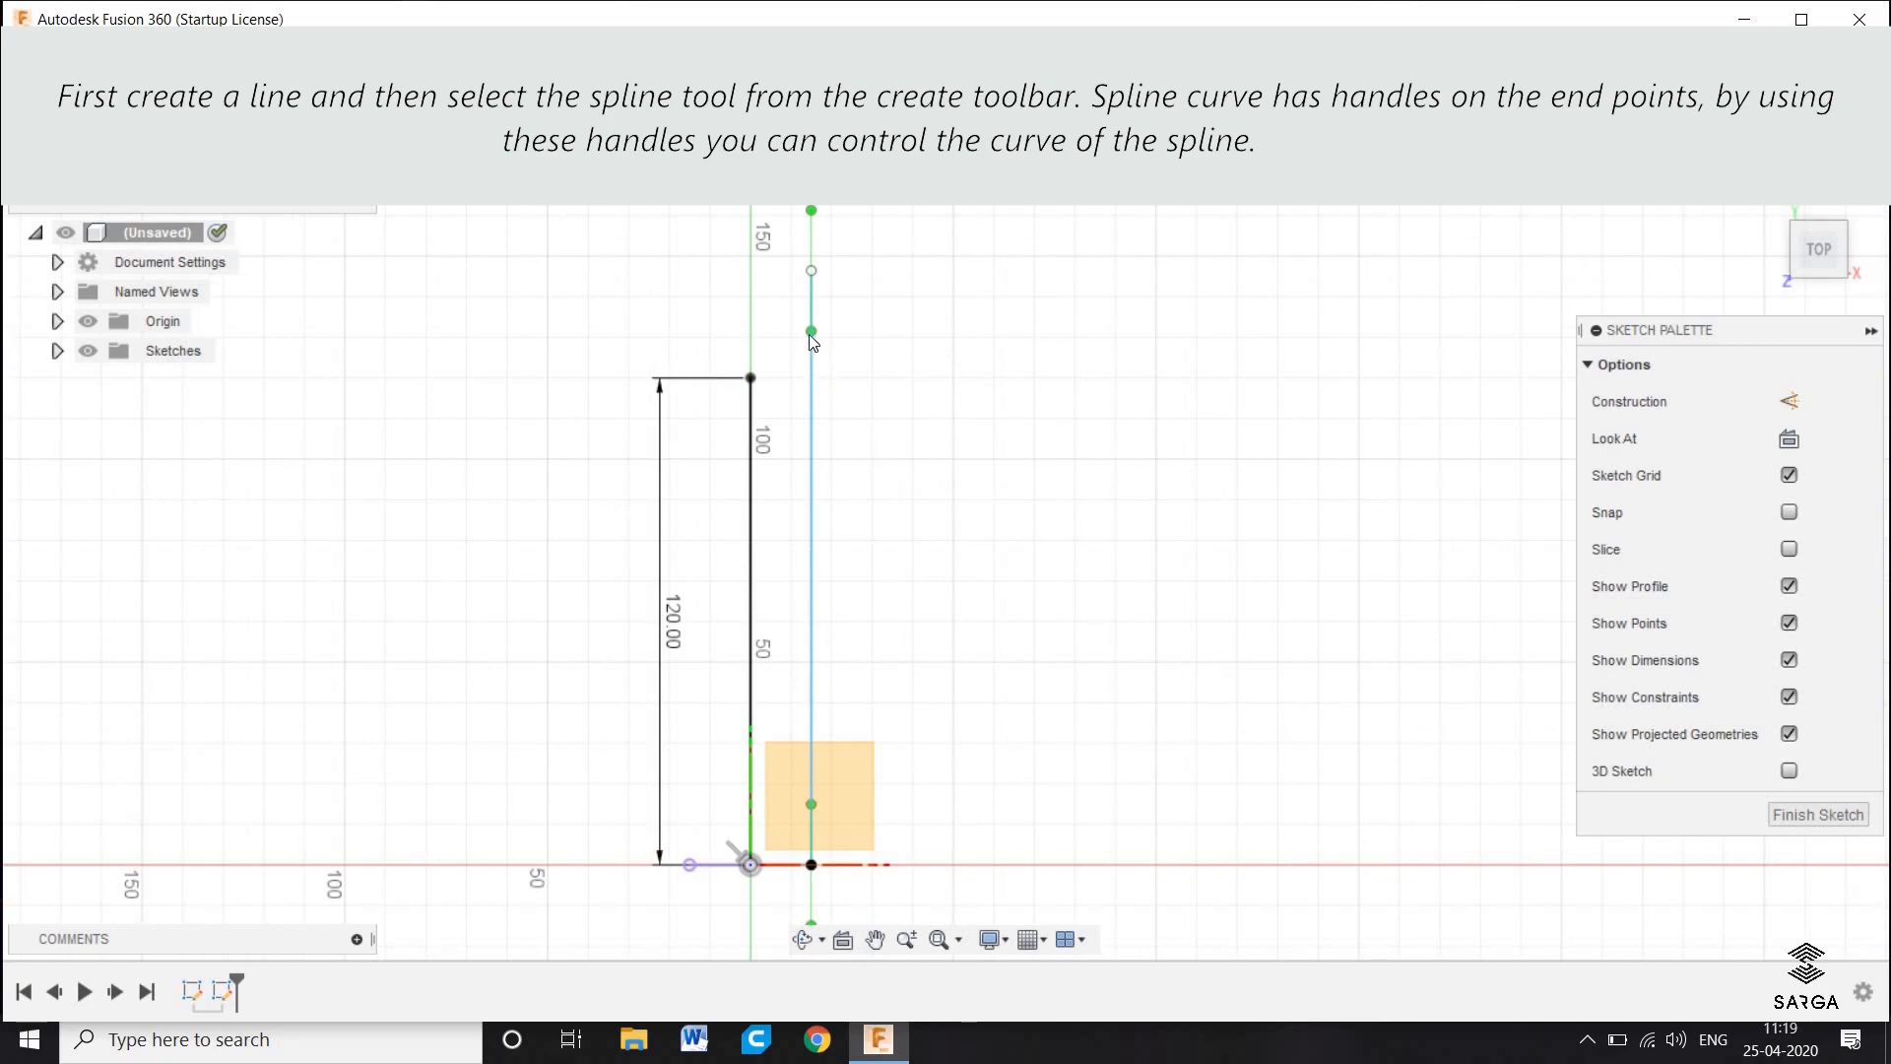
# Bend the spline into an S-curve by moving its upper tangent handle to about X 26, Y 126 and its lower one to about X 22, Y -15
pyautogui.moveTo(824, 337); pyautogui.dragTo(843, 422)
pyautogui.moveTo(828, 298); pyautogui.dragTo(857, 355)
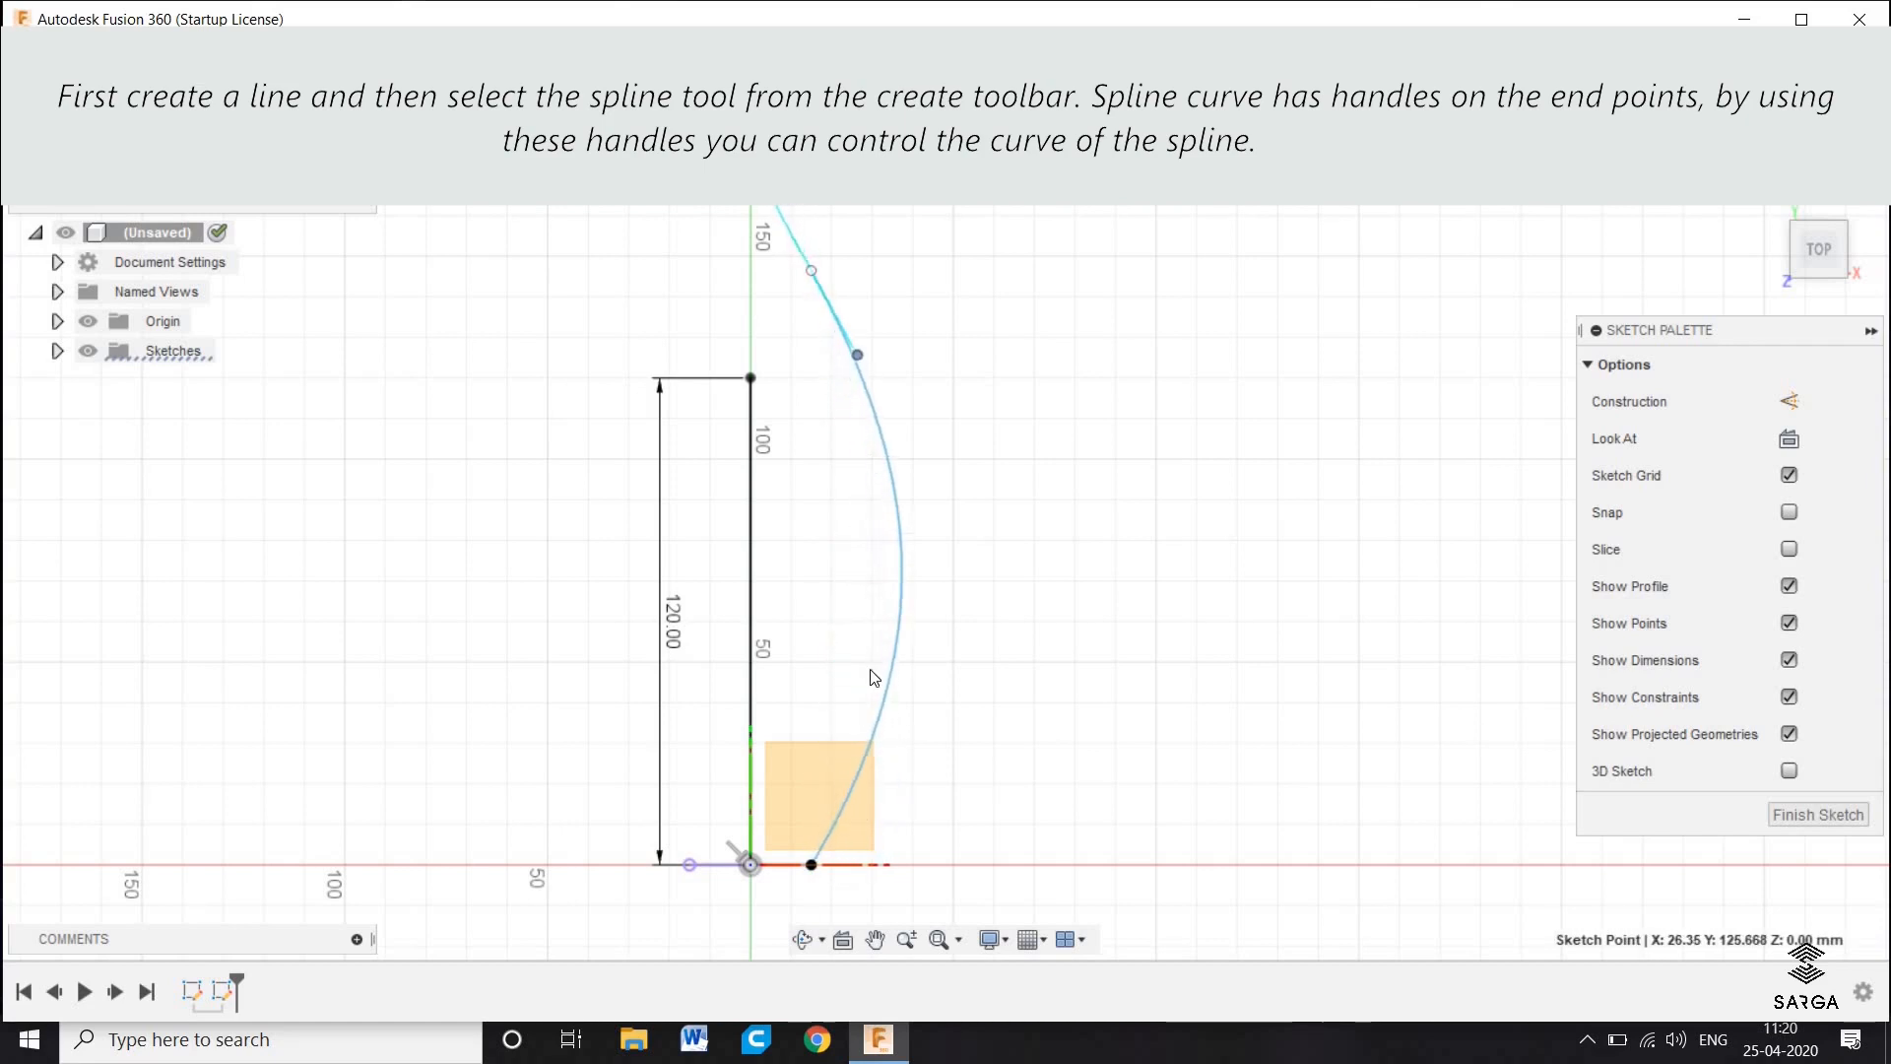
pyautogui.click(811, 865)
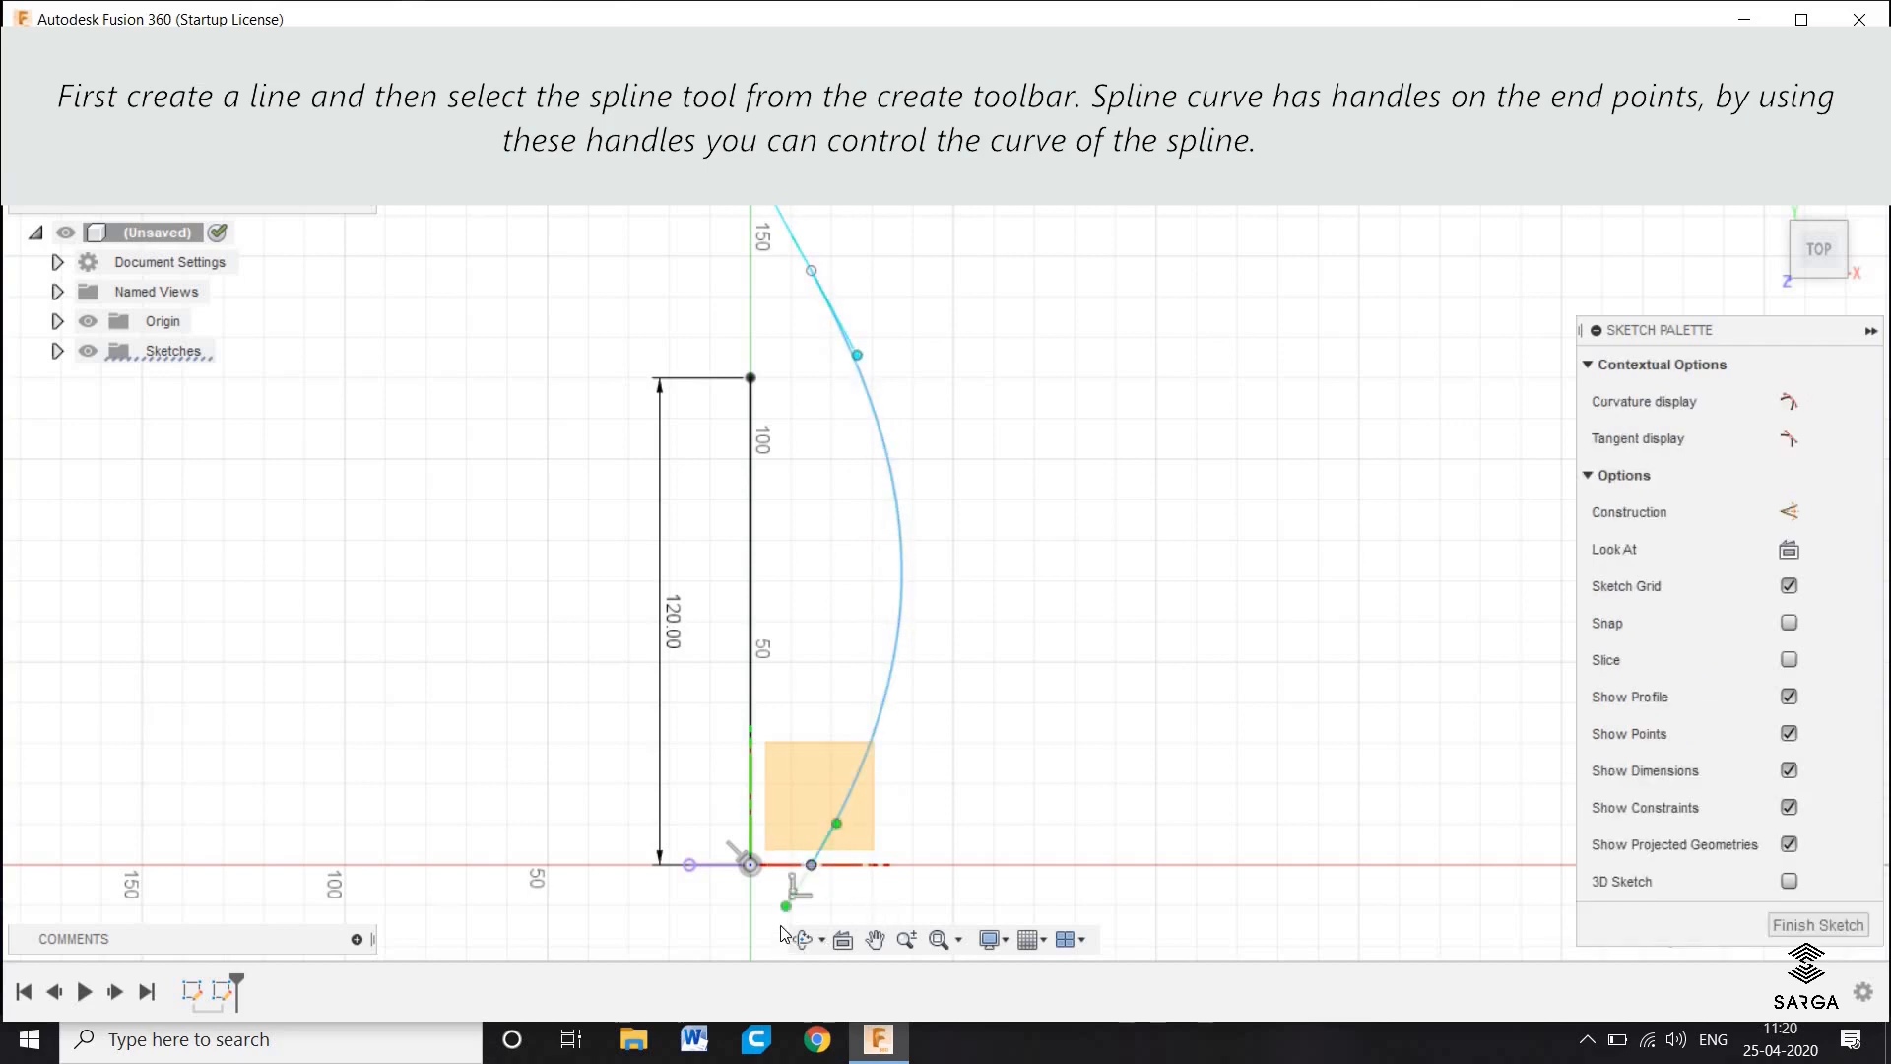
pyautogui.moveTo(787, 919); pyautogui.dragTo(842, 931)
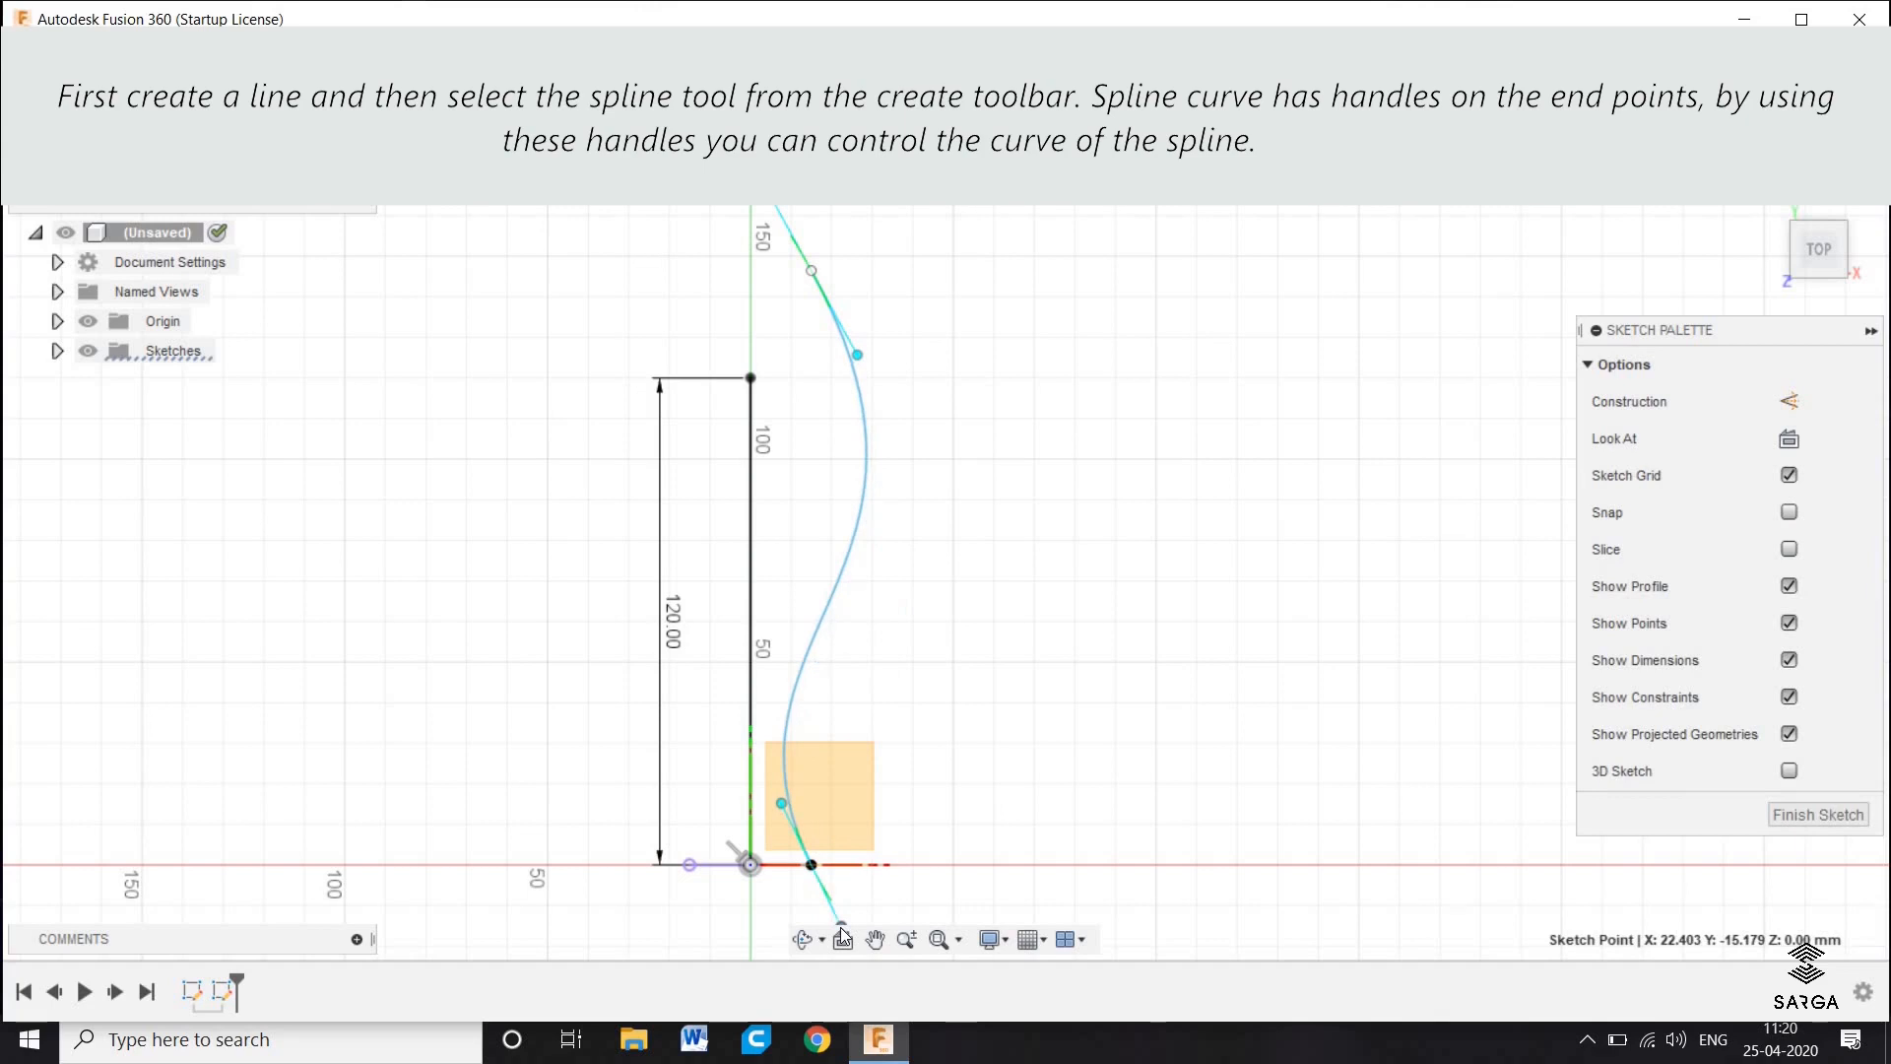
pyautogui.moveTo(883, 749); pyautogui.dragTo(837, 597, button='middle')
pyautogui.scroll(-2, 899, 563)
pyautogui.moveTo(904, 481); pyautogui.dragTo(890, 580, button='middle')
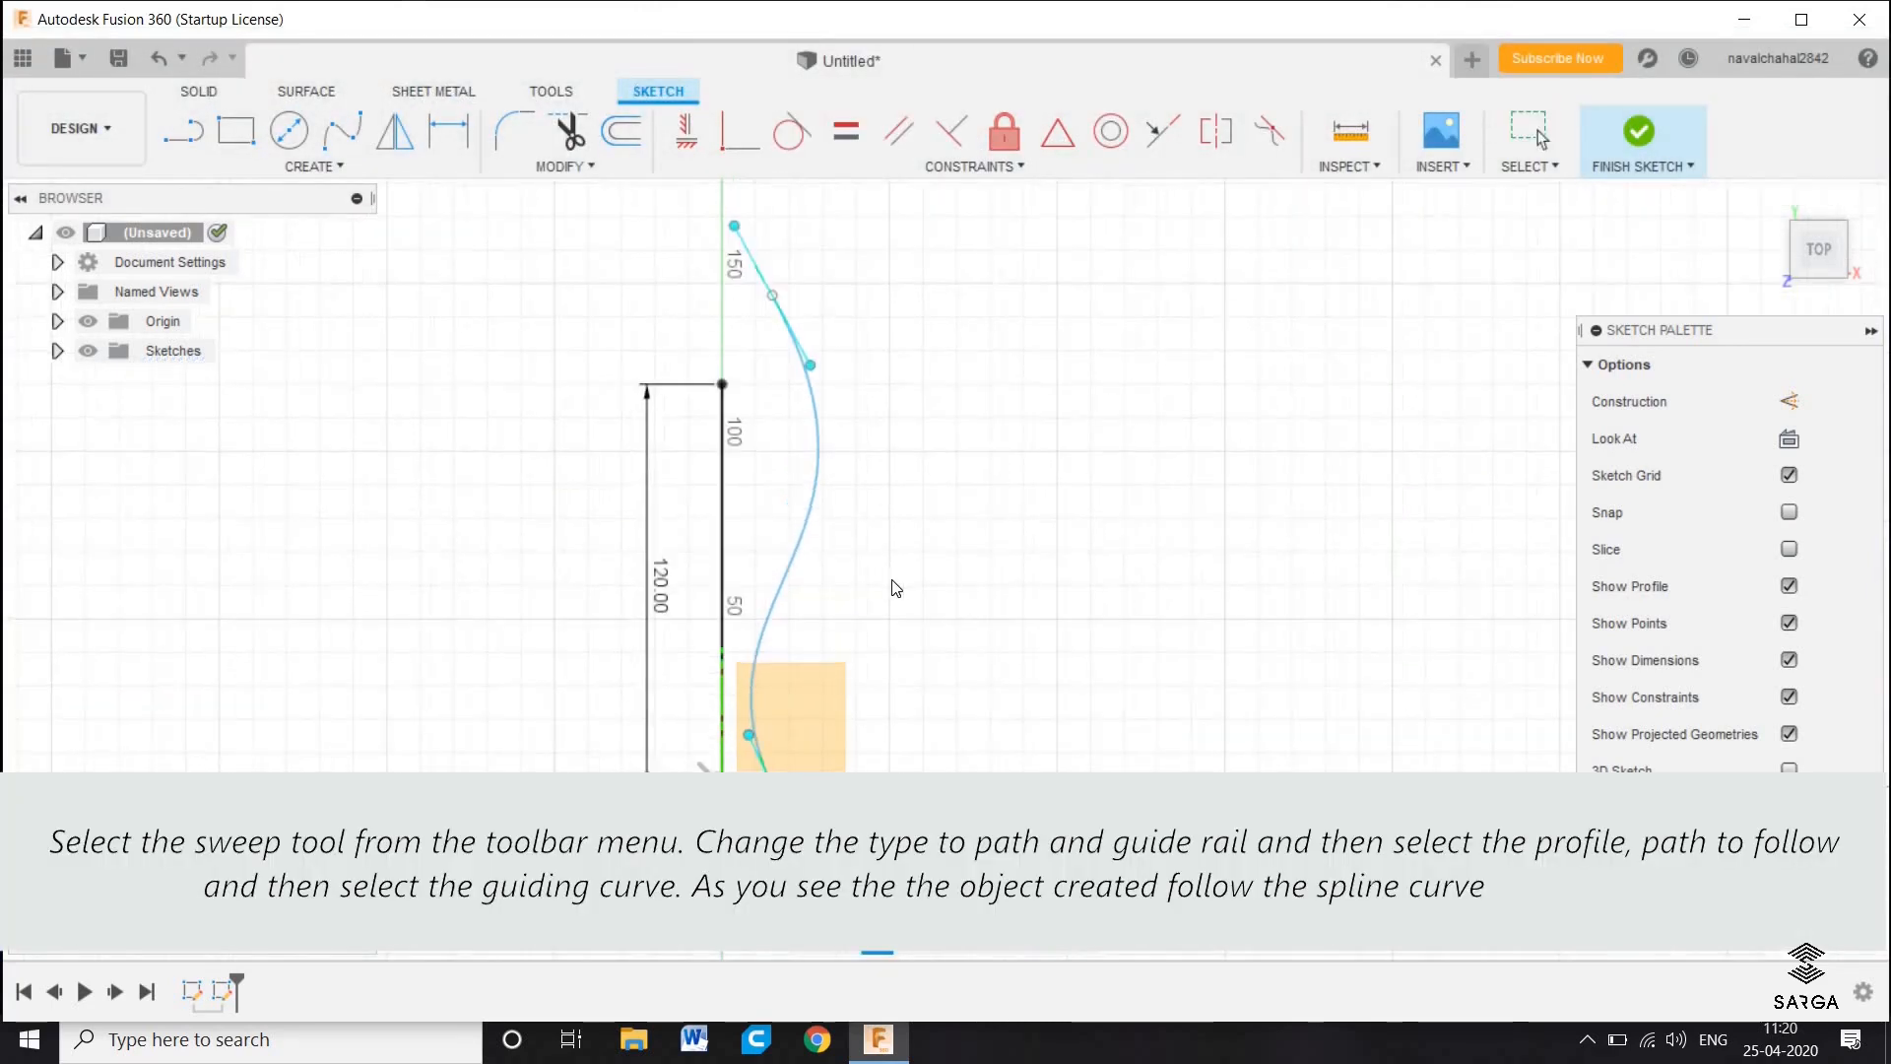
# Finish the spline sketch and start a Sweep with its type set to Path + Guide Rail
pyautogui.click(894, 586)
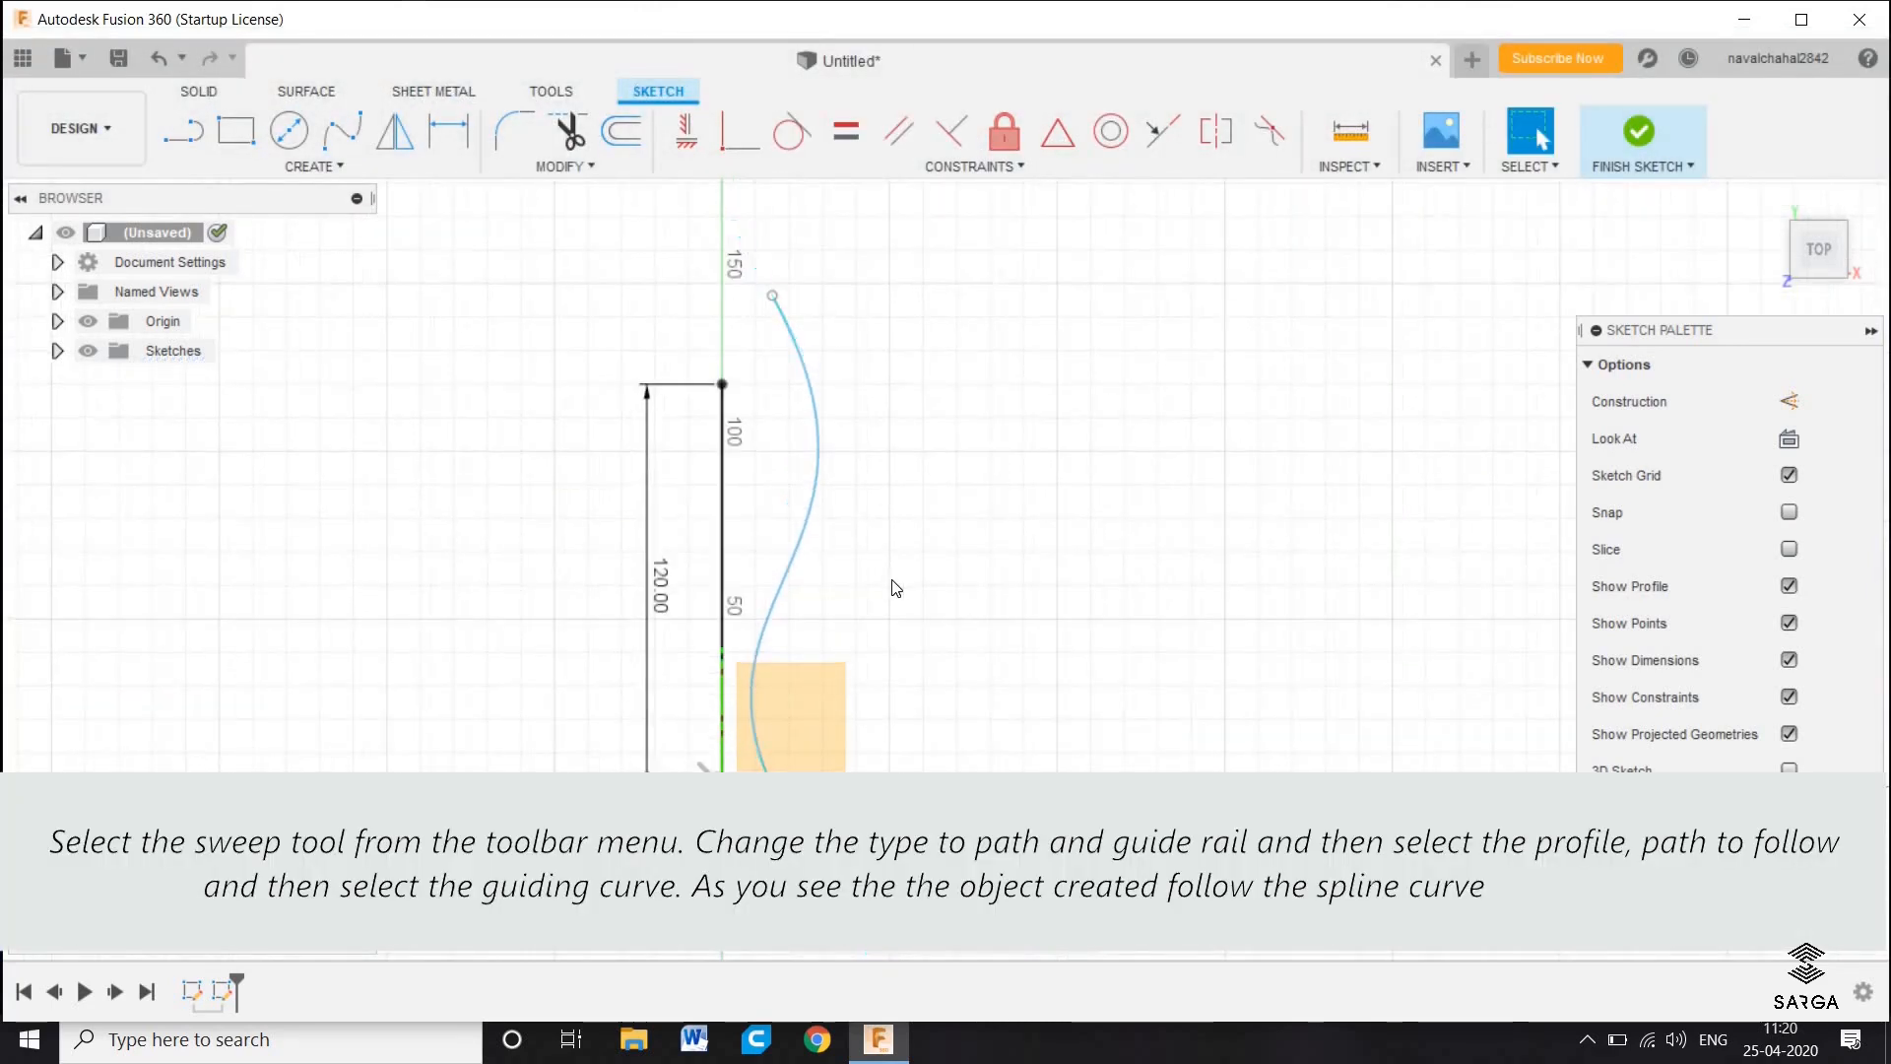
pyautogui.click(1631, 139)
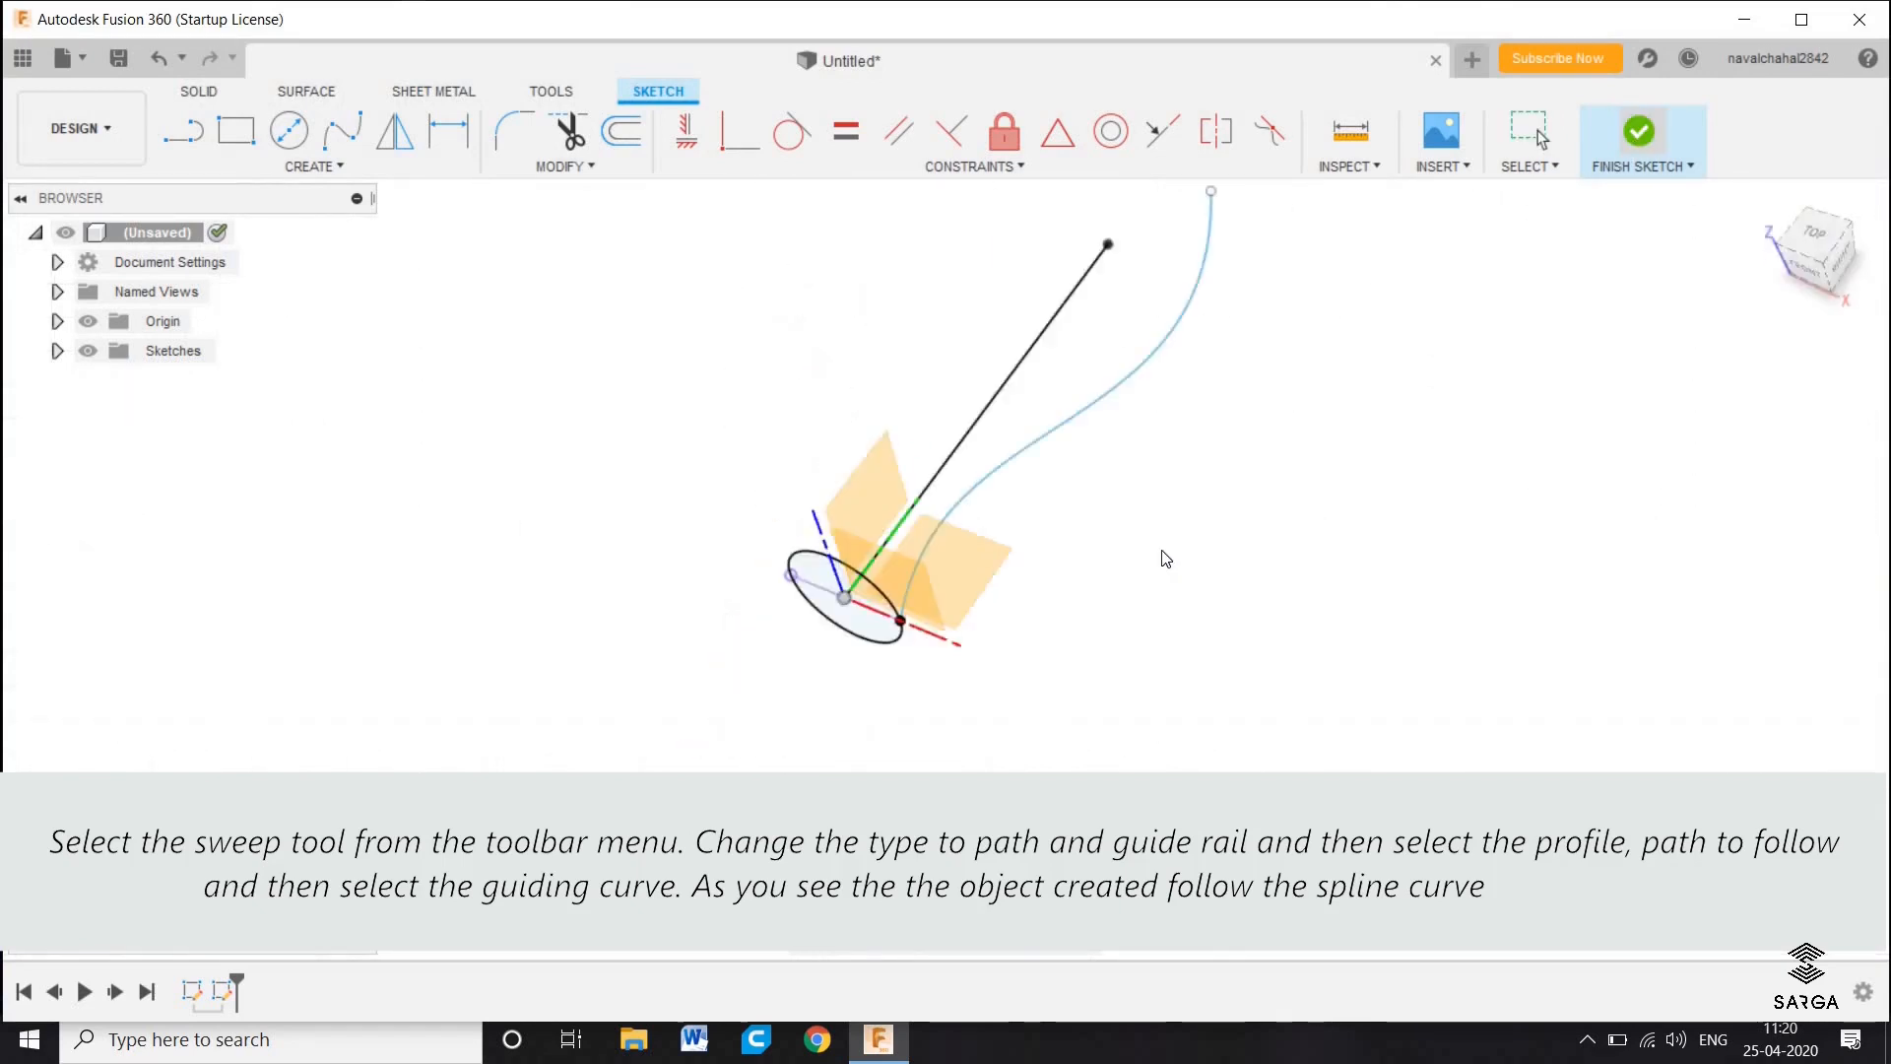
pyautogui.click(311, 167)
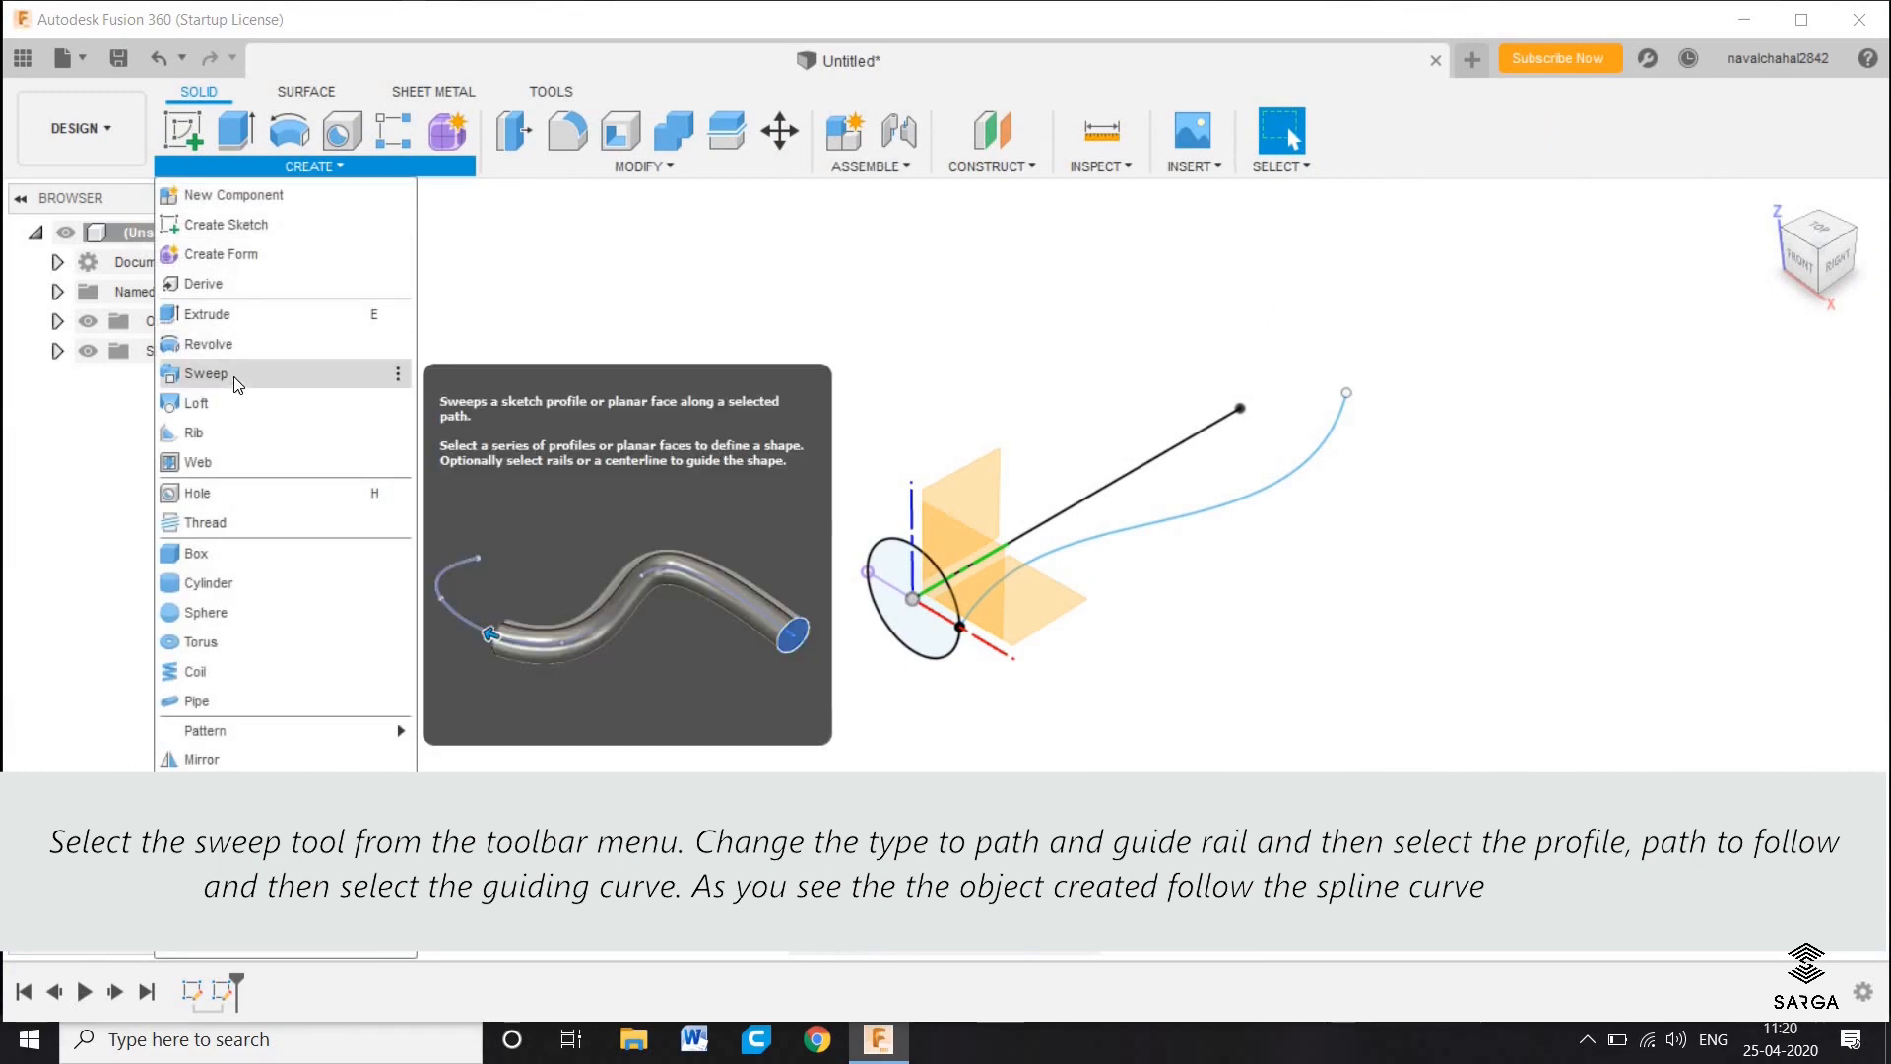
pyautogui.click(233, 377)
pyautogui.keyDown('shift'); pyautogui.moveTo(1241, 561); pyautogui.dragTo(1256, 635, button='middle'); pyautogui.keyUp('shift')
pyautogui.click(1725, 367)
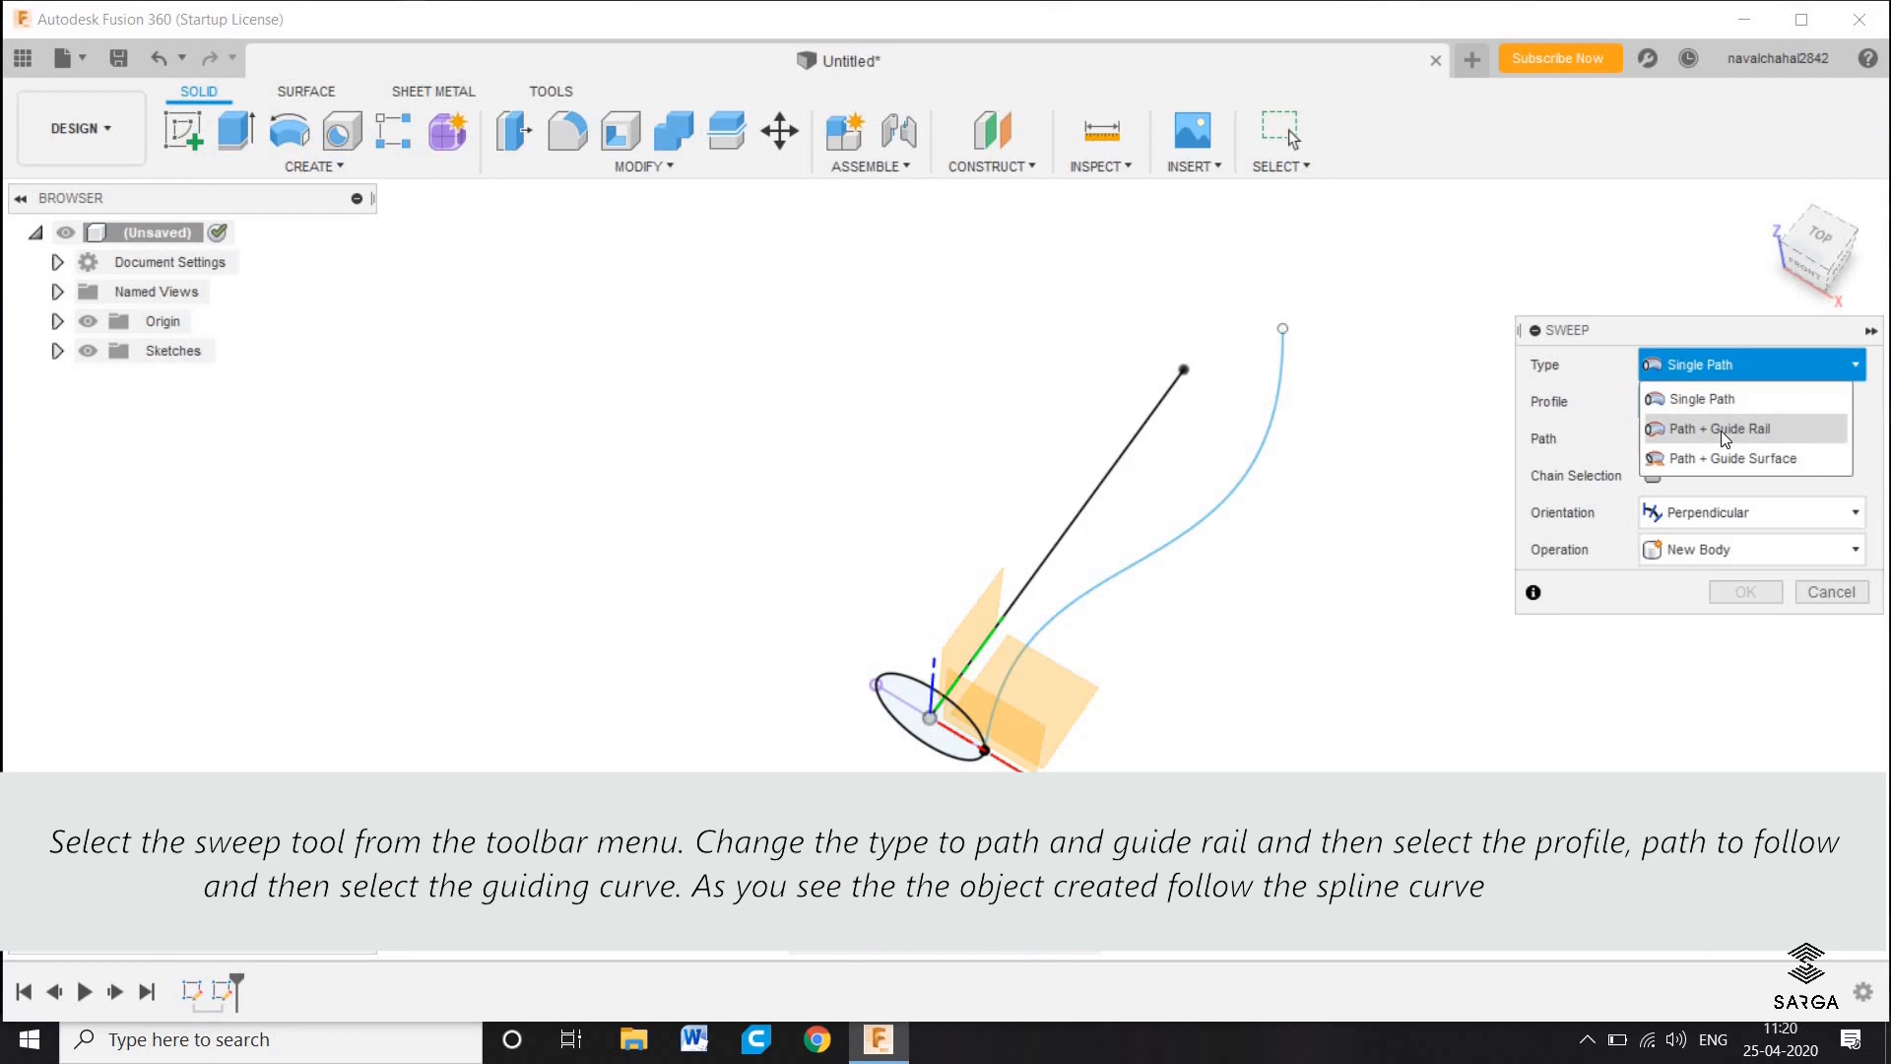
pyautogui.click(1718, 428)
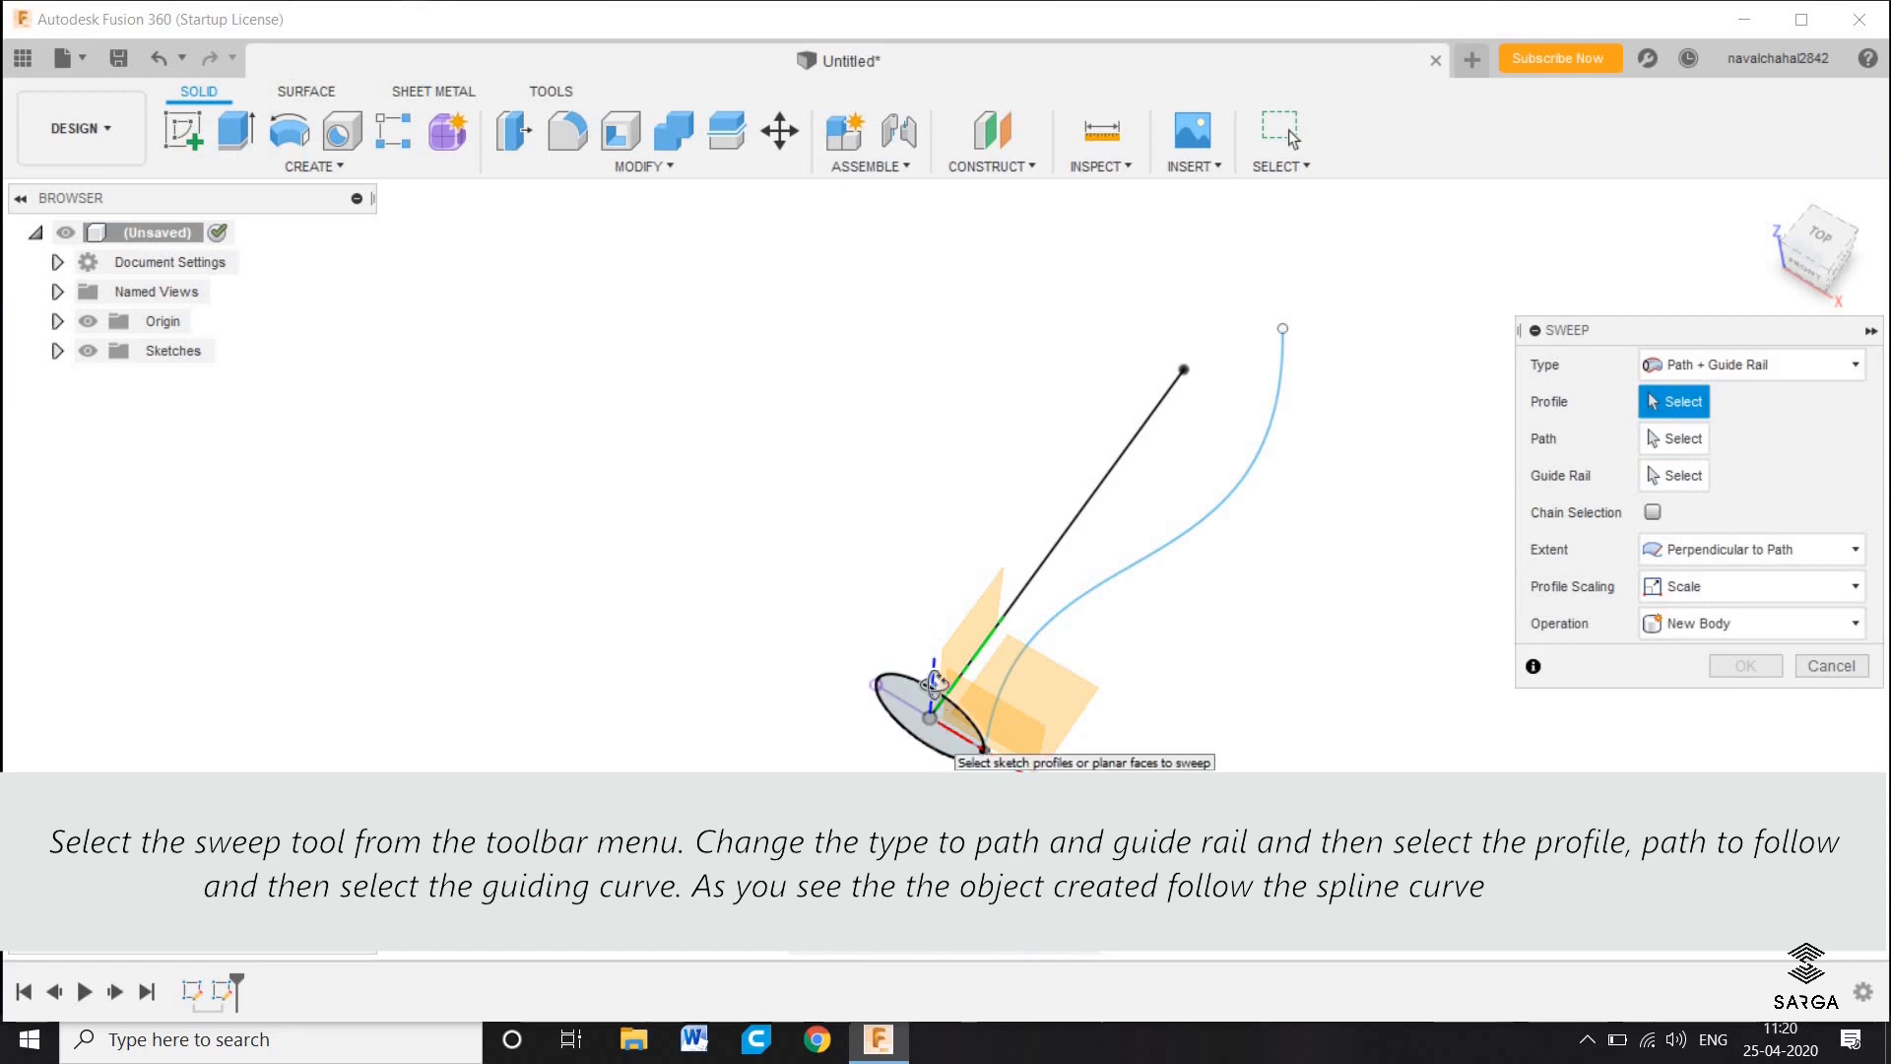
# Choose the 30 mm circle as the sweep profile and the straight 120 mm line as its path
pyautogui.click(944, 667)
pyautogui.keyDown('shift'); pyautogui.moveTo(941, 660); pyautogui.dragTo(1241, 687, button='middle'); pyautogui.keyUp('shift')
pyautogui.click(931, 650)
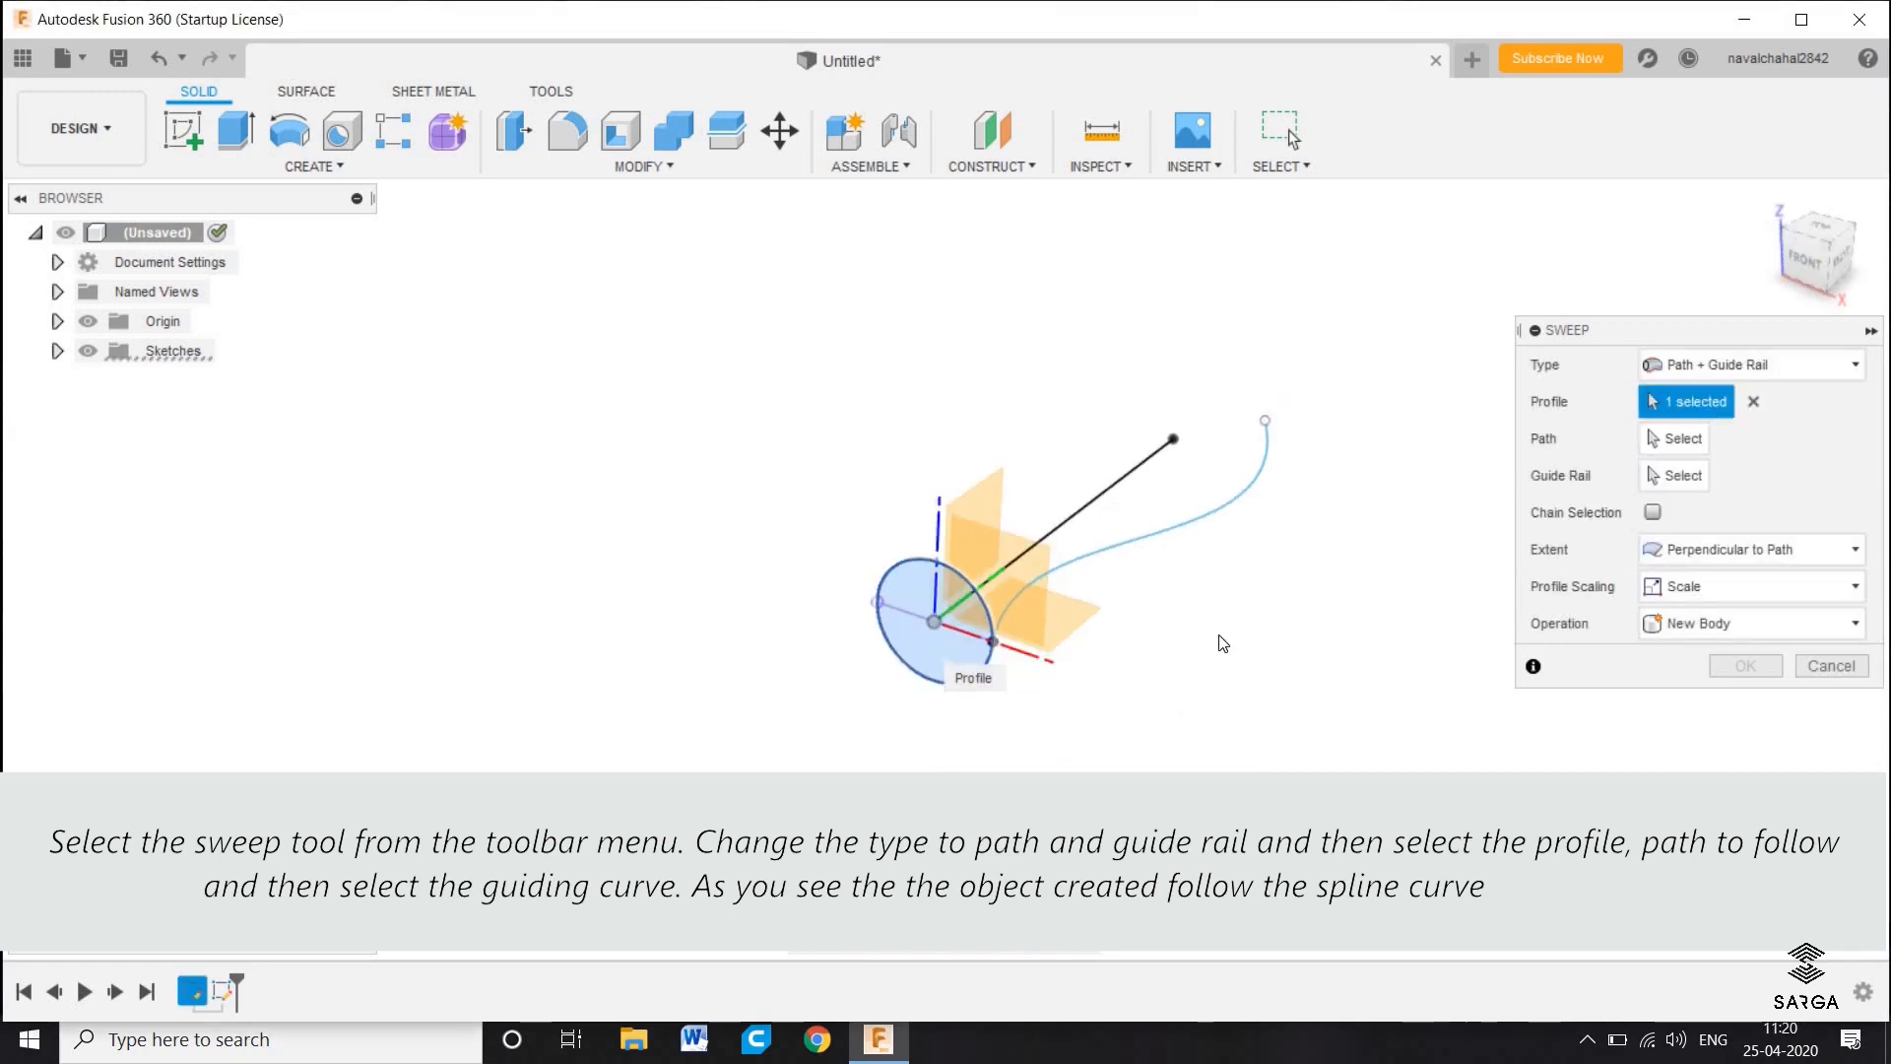
pyautogui.click(1654, 439)
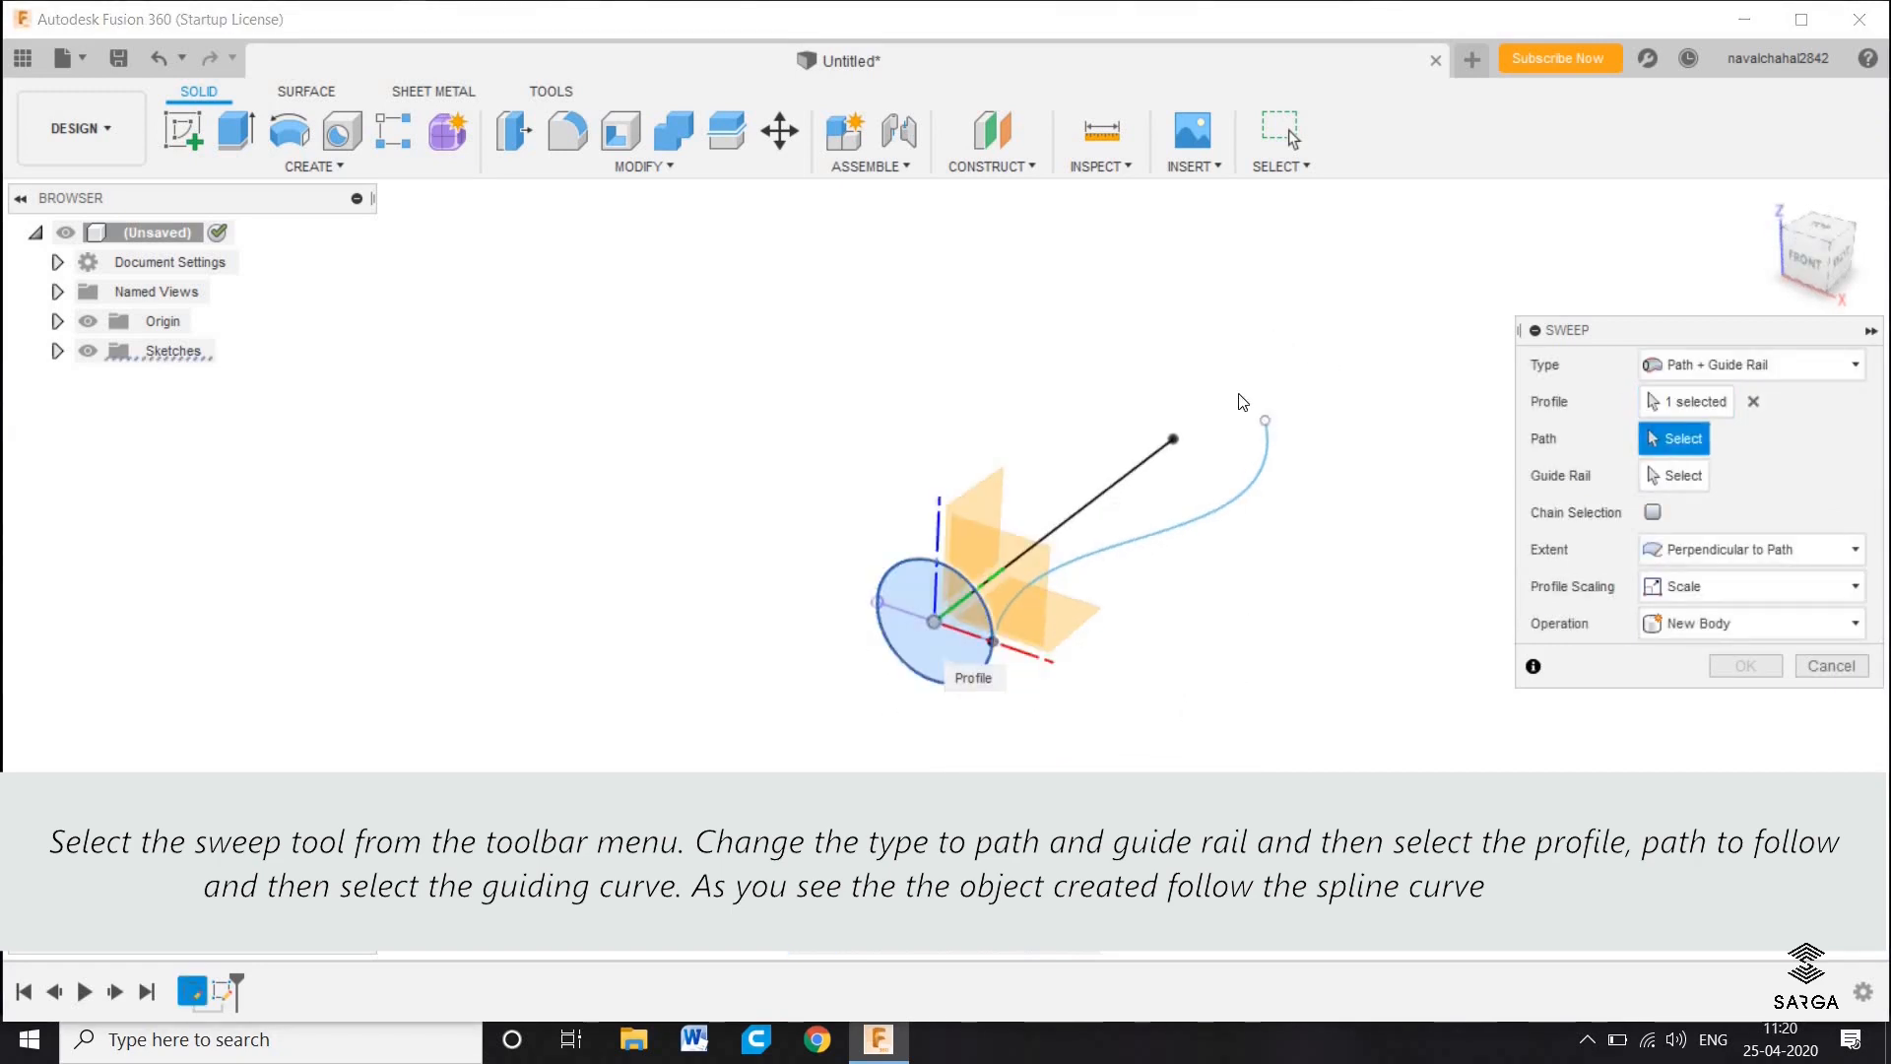
pyautogui.click(1170, 445)
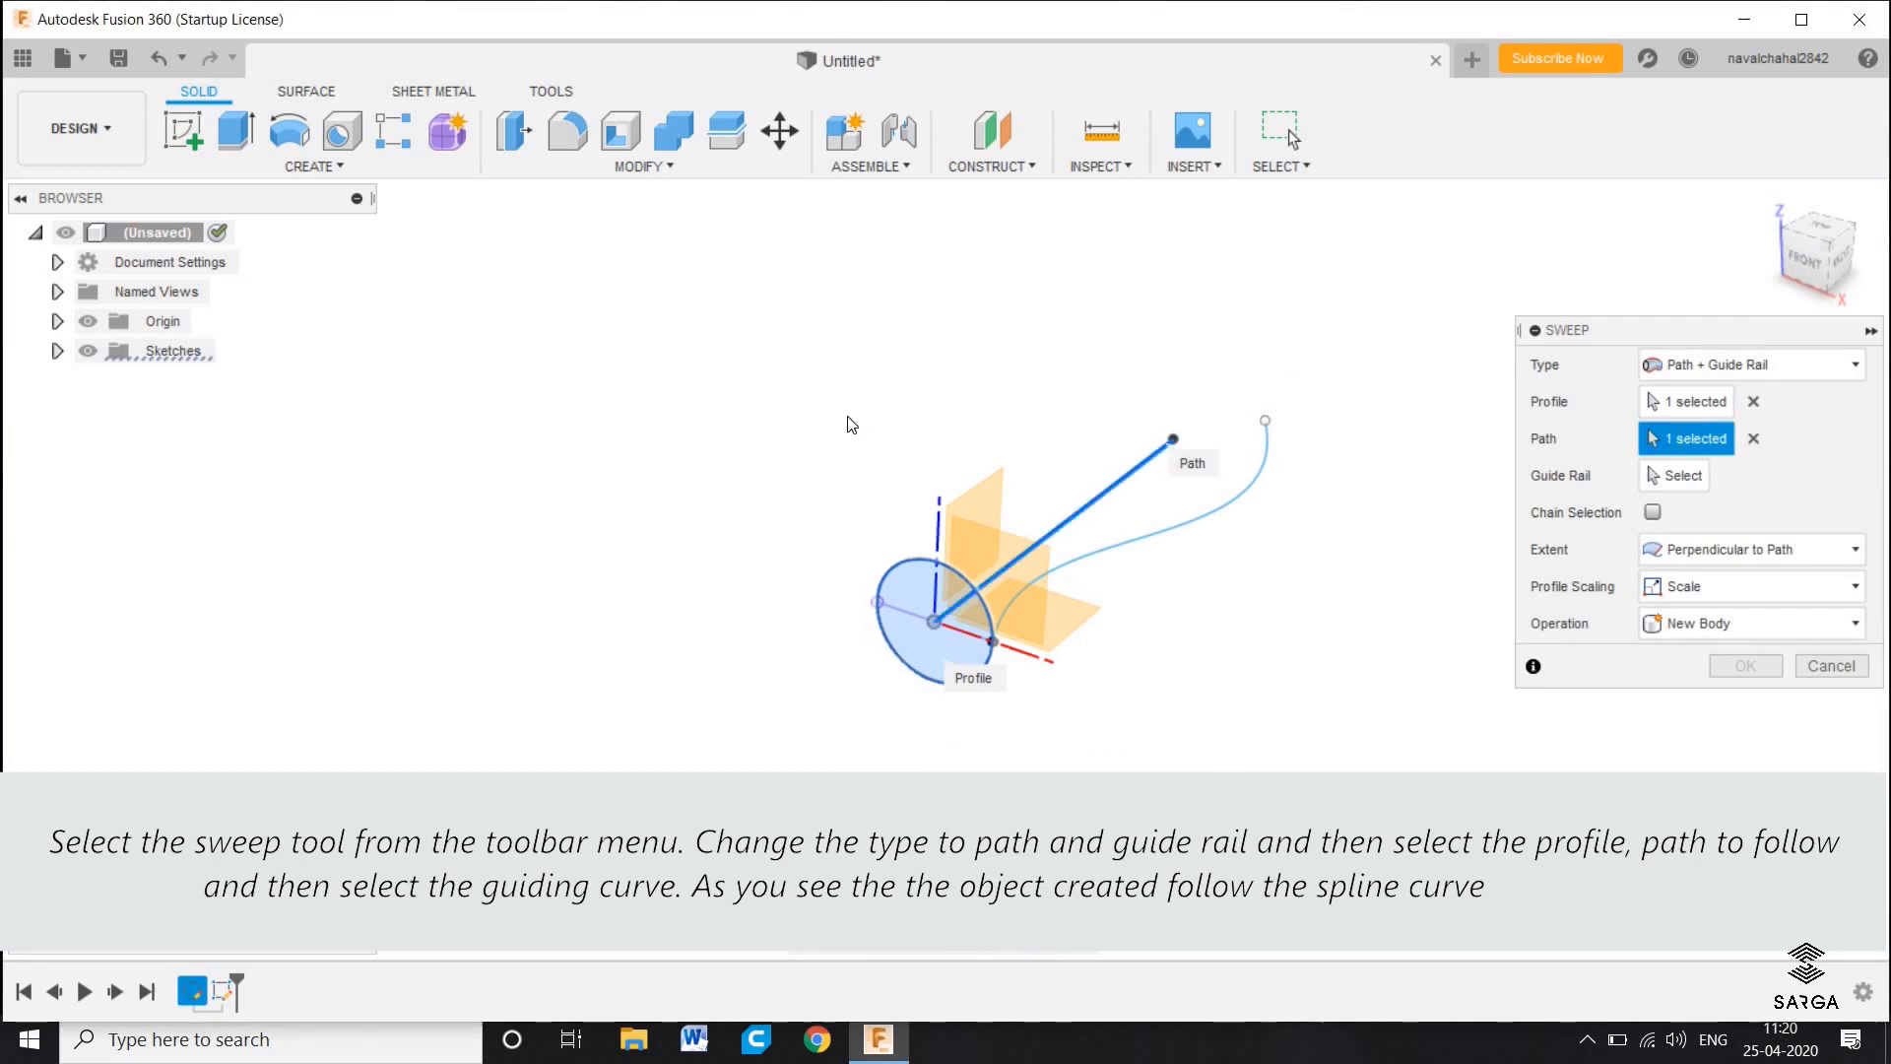
# Choose the S-shaped spline as the guide rail and create the sweep as a new body over the full path
pyautogui.keyDown('shift'); pyautogui.moveTo(846, 427); pyautogui.dragTo(857, 461, button='middle'); pyautogui.keyUp('shift')
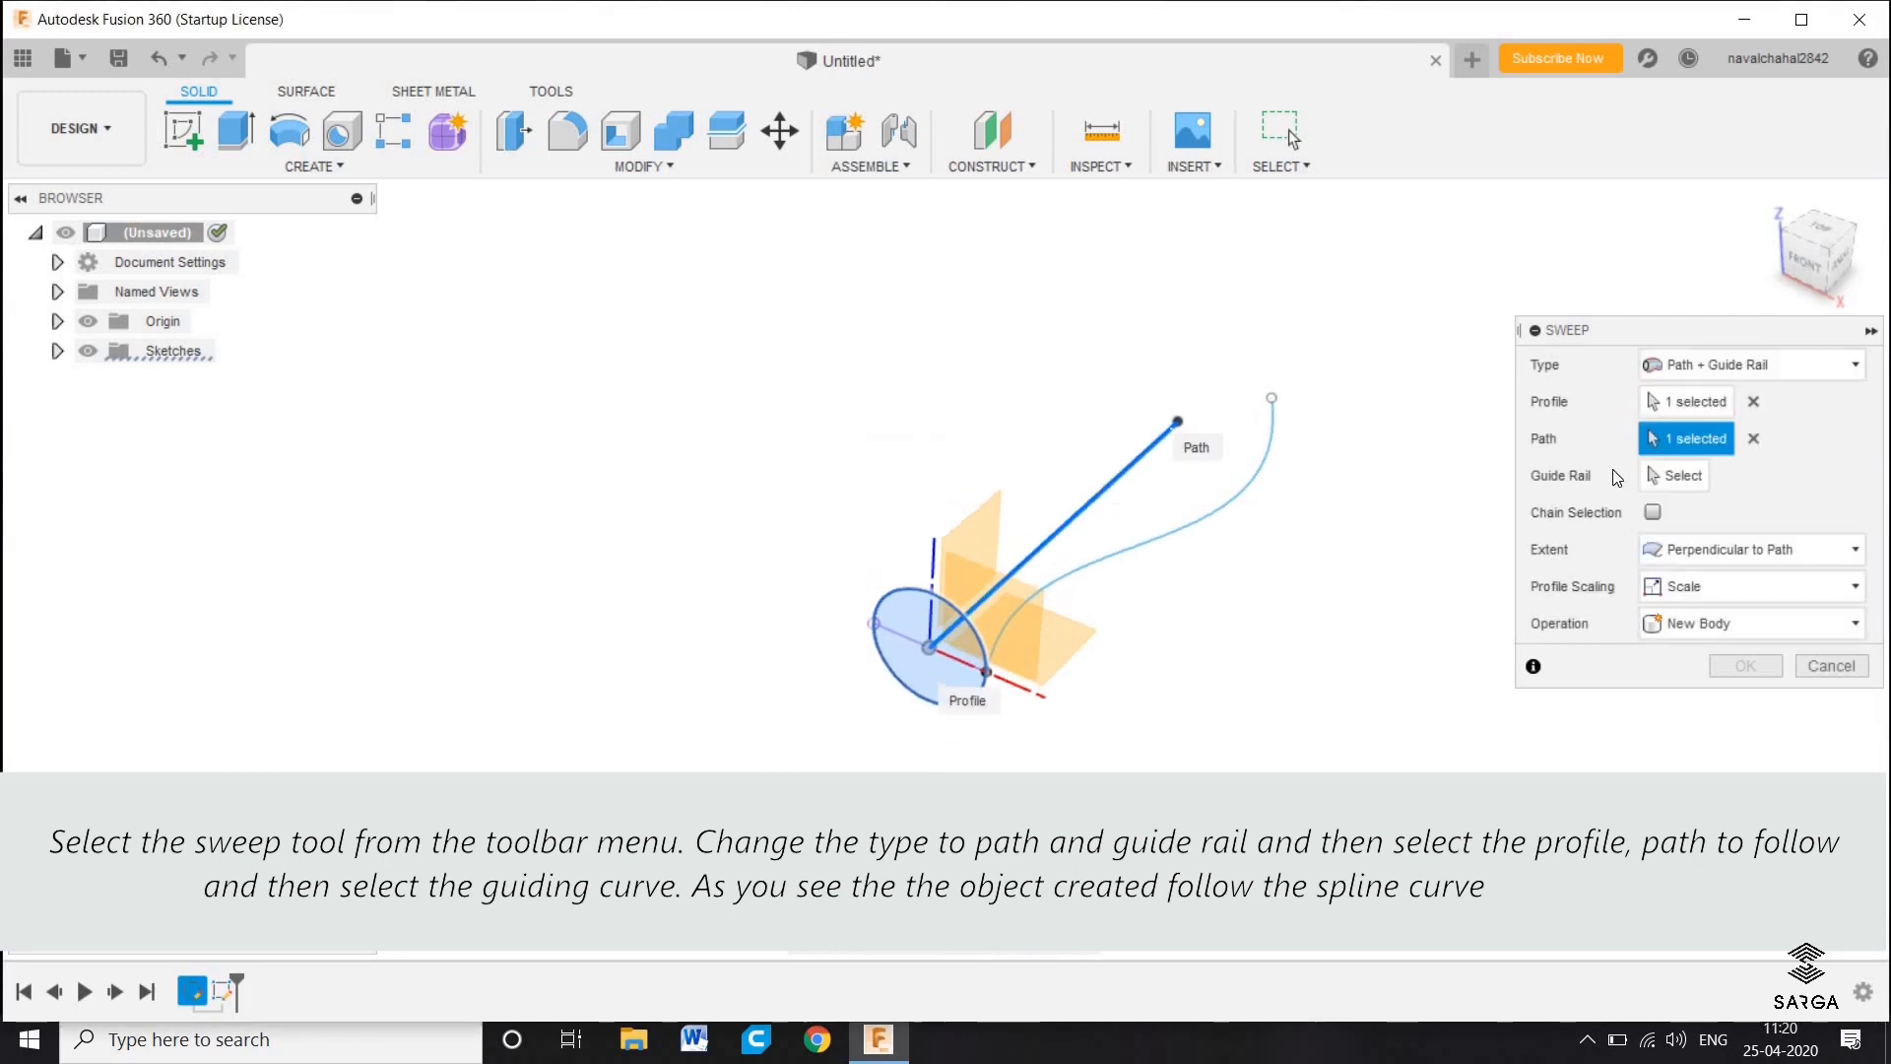
pyautogui.click(1665, 477)
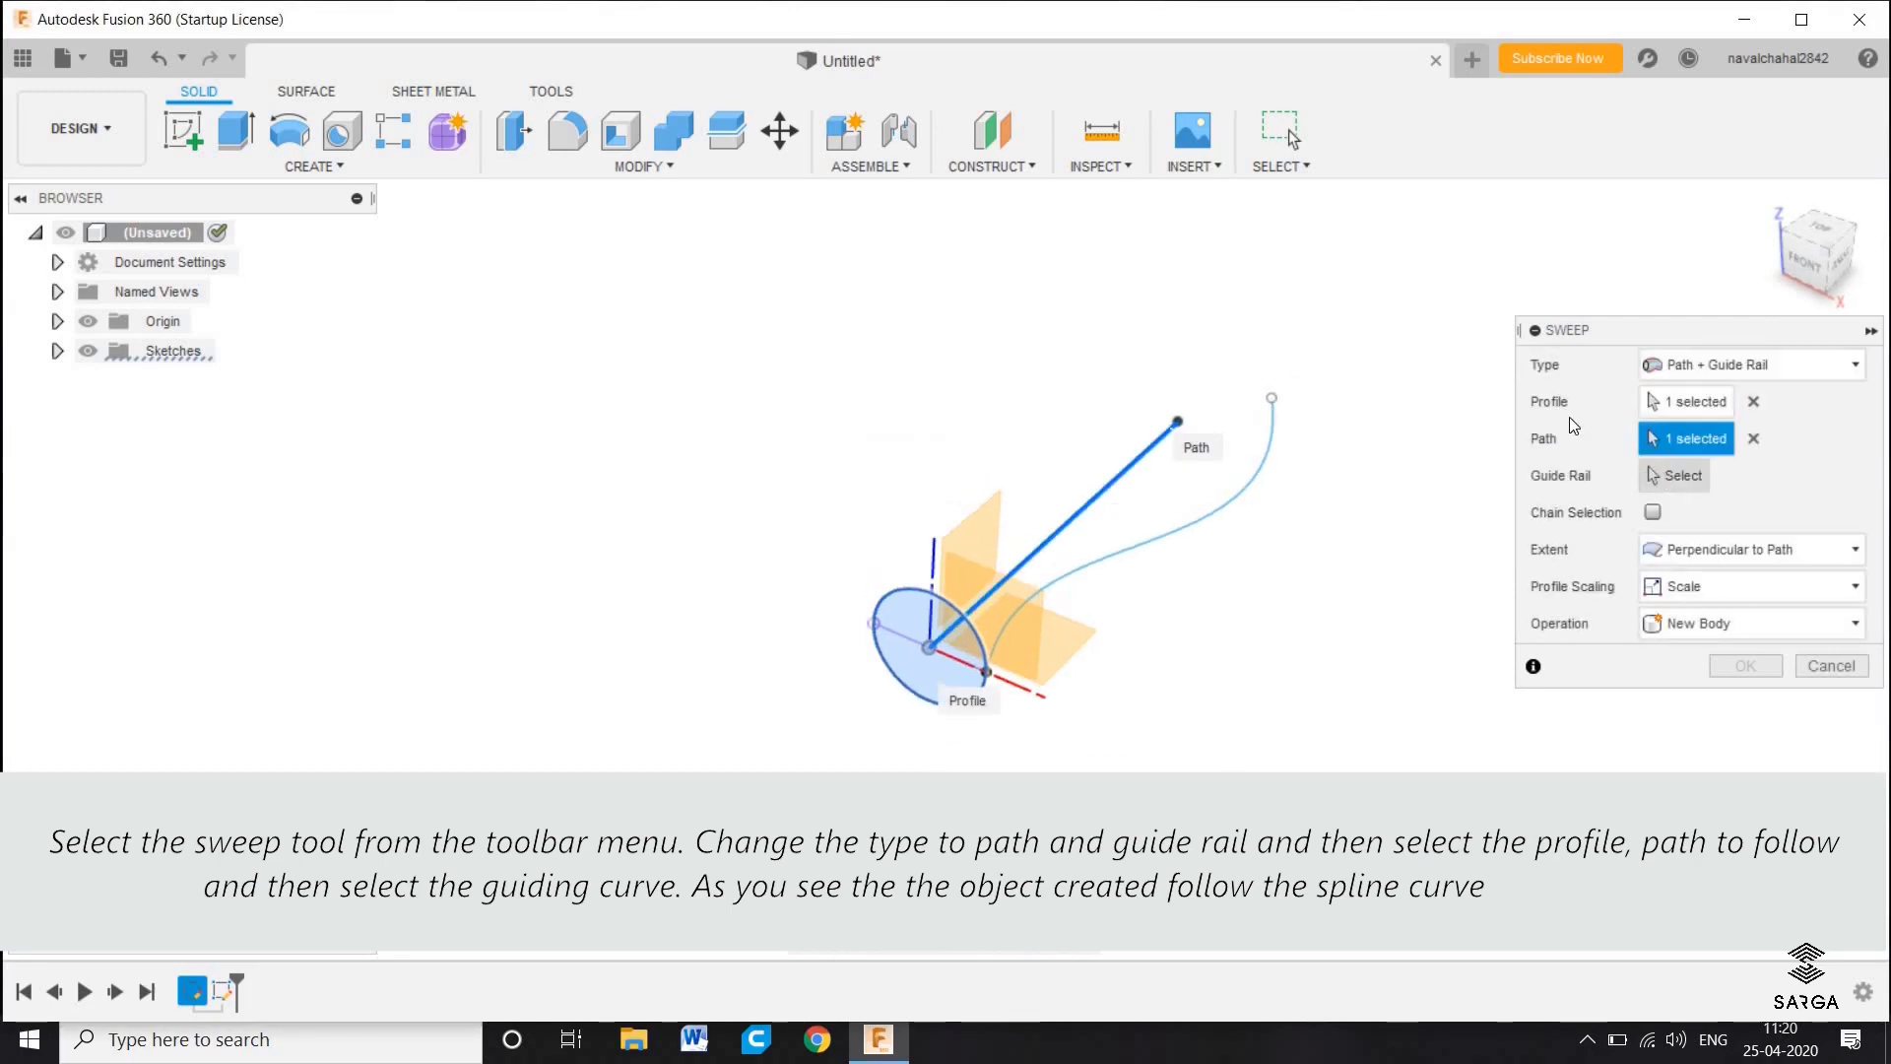
pyautogui.click(1264, 481)
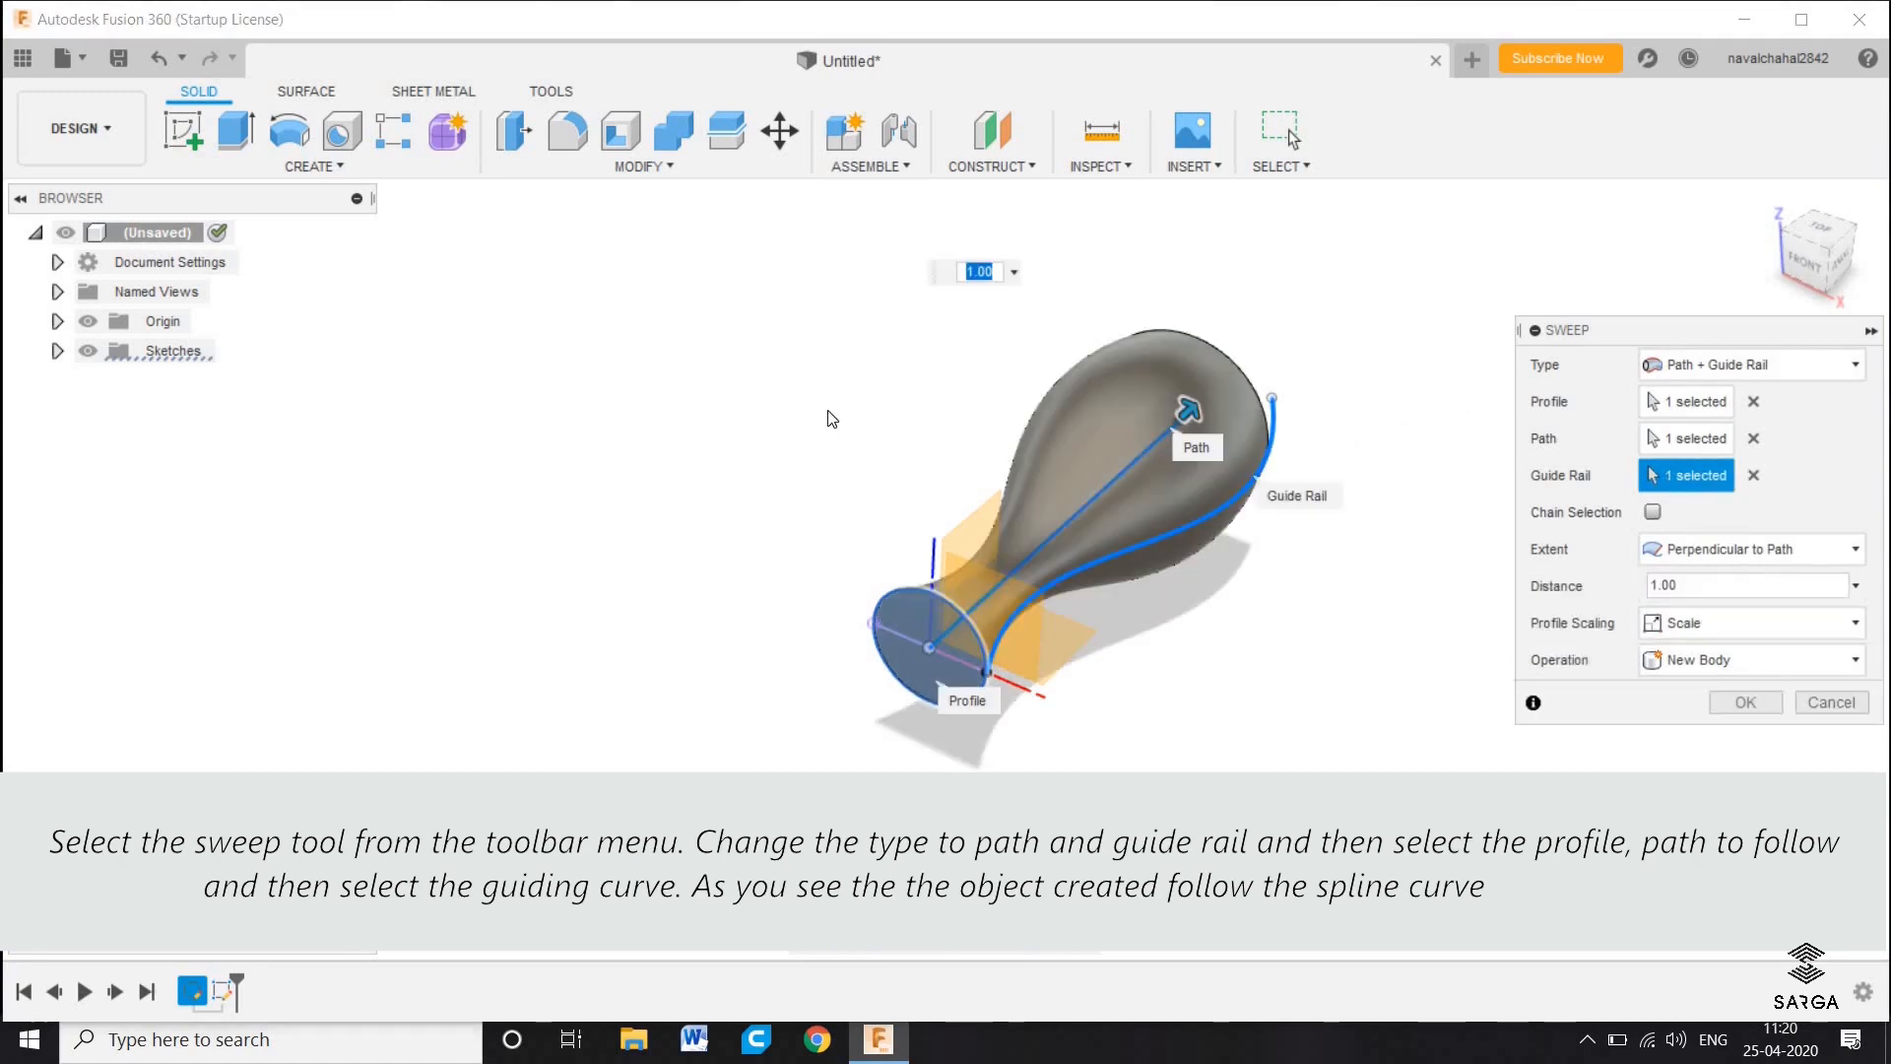
pyautogui.keyDown('shift'); pyautogui.moveTo(865, 421); pyautogui.dragTo(887, 527, button='middle'); pyautogui.keyUp('shift')
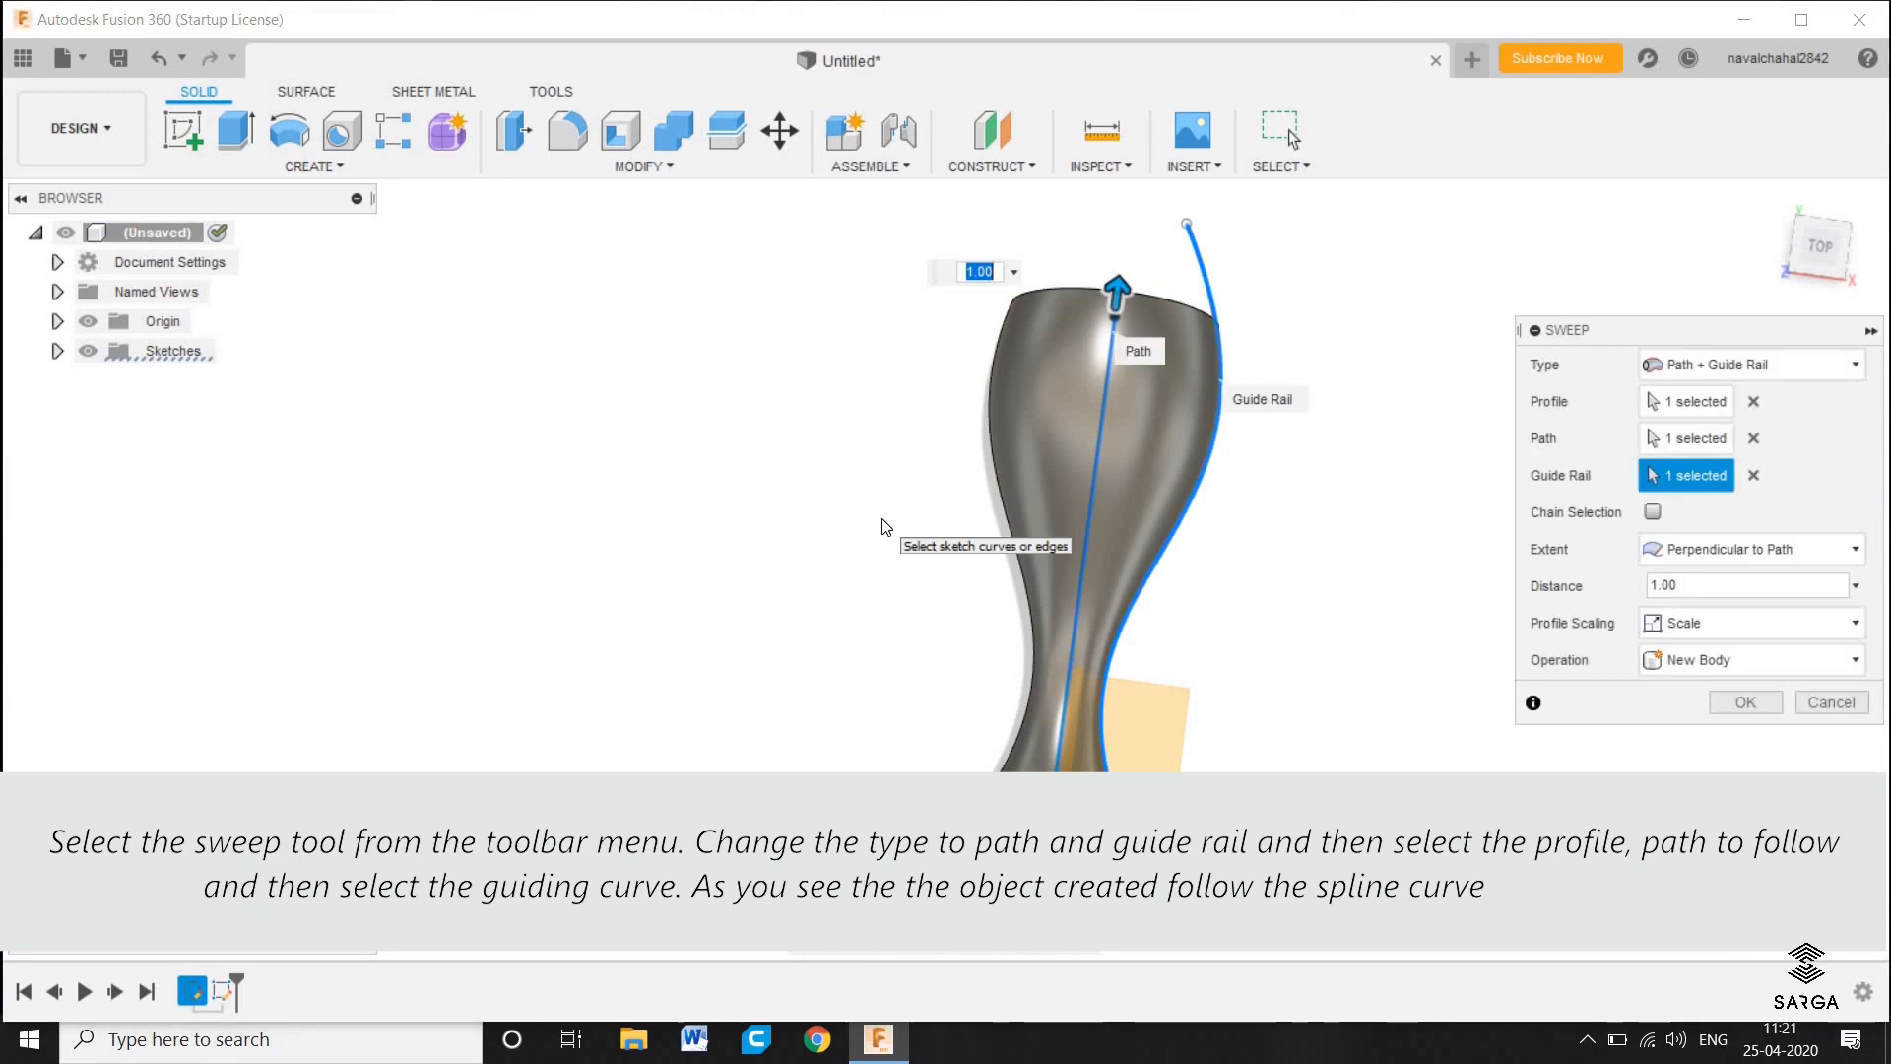
pyautogui.keyDown('shift'); pyautogui.moveTo(1254, 633); pyautogui.dragTo(1344, 581, button='middle'); pyautogui.keyUp('shift')
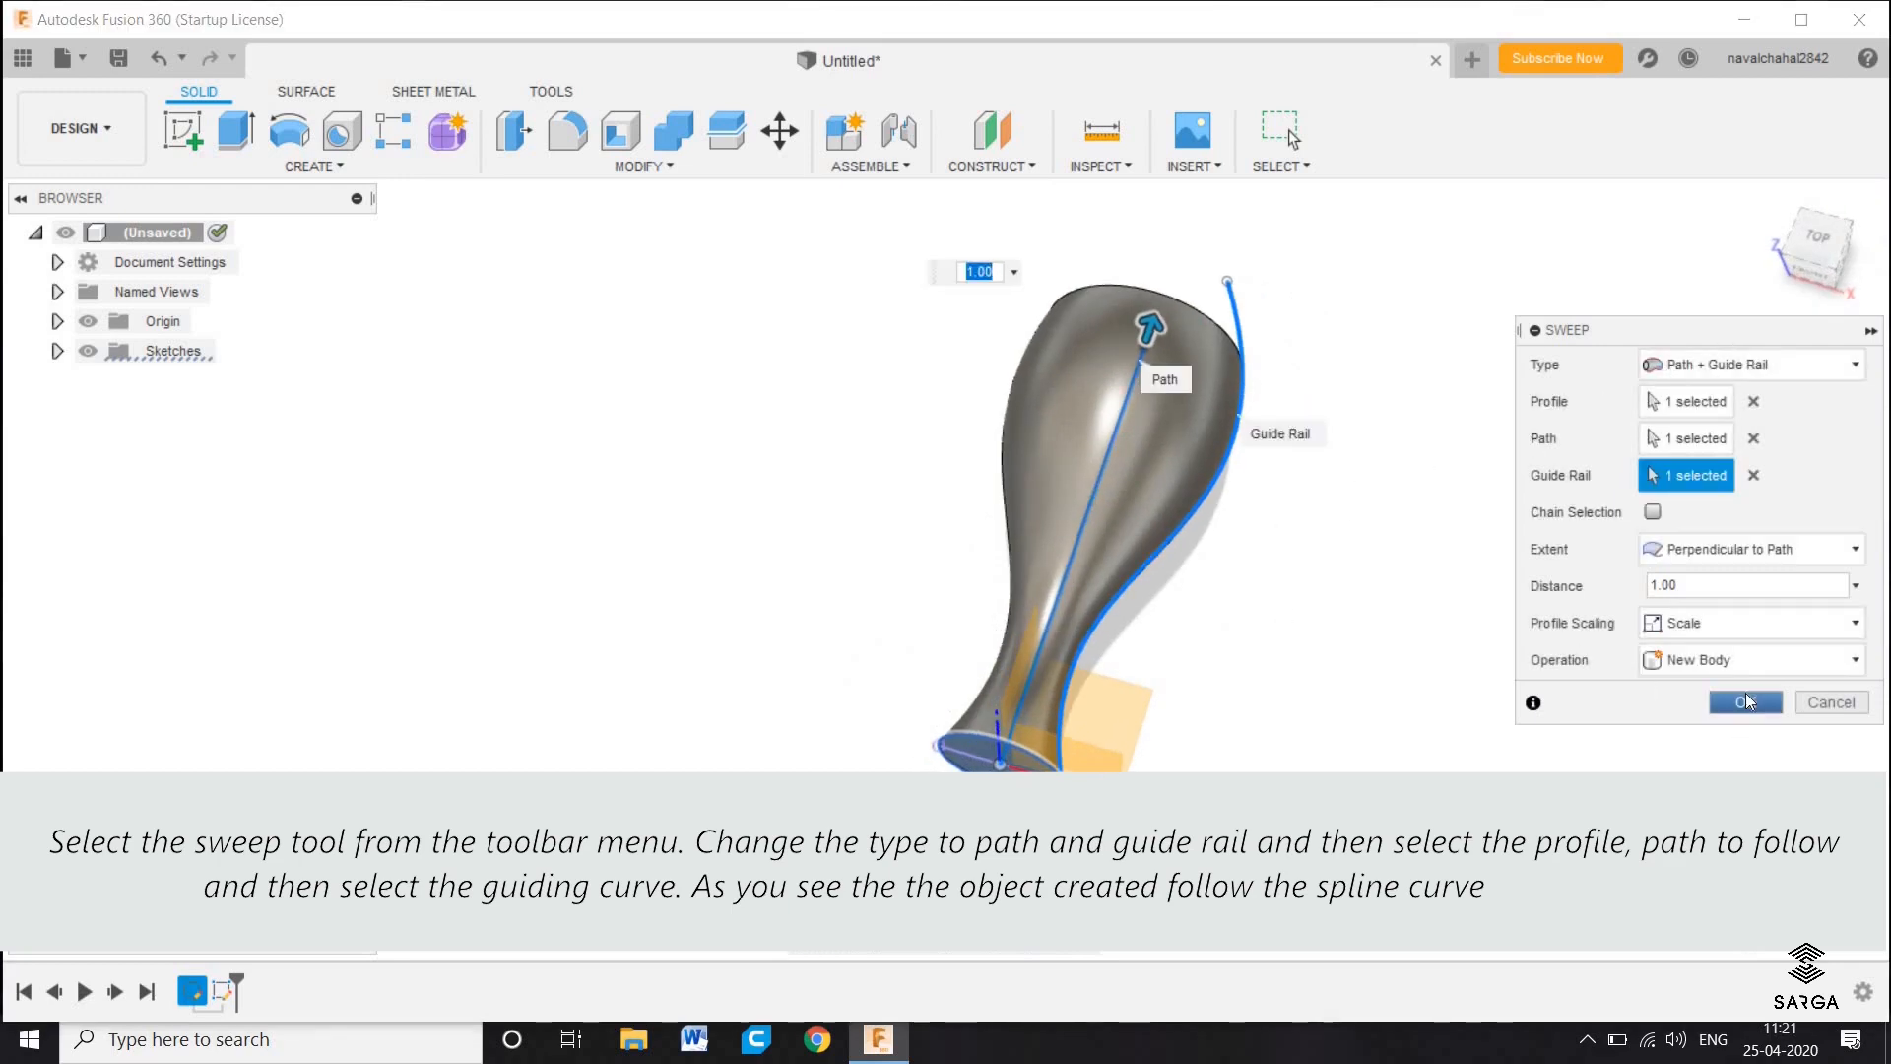
pyautogui.click(1745, 701)
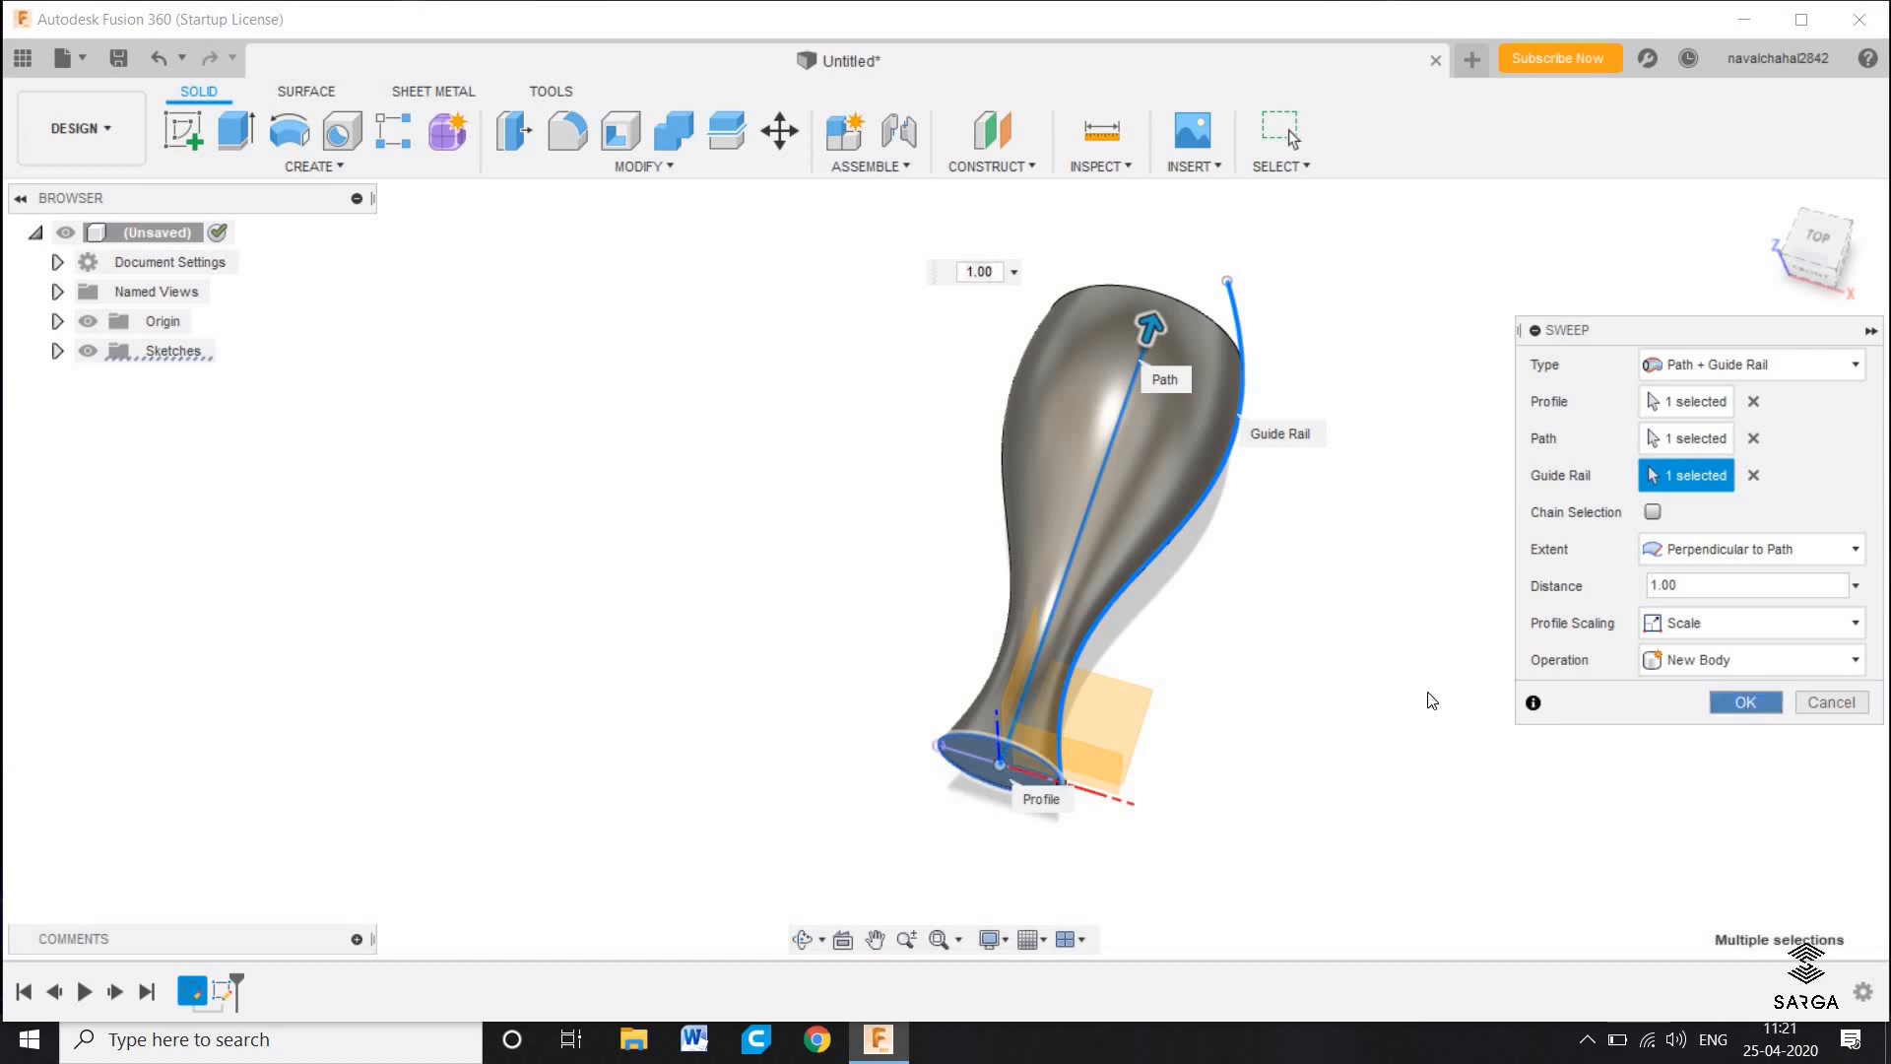